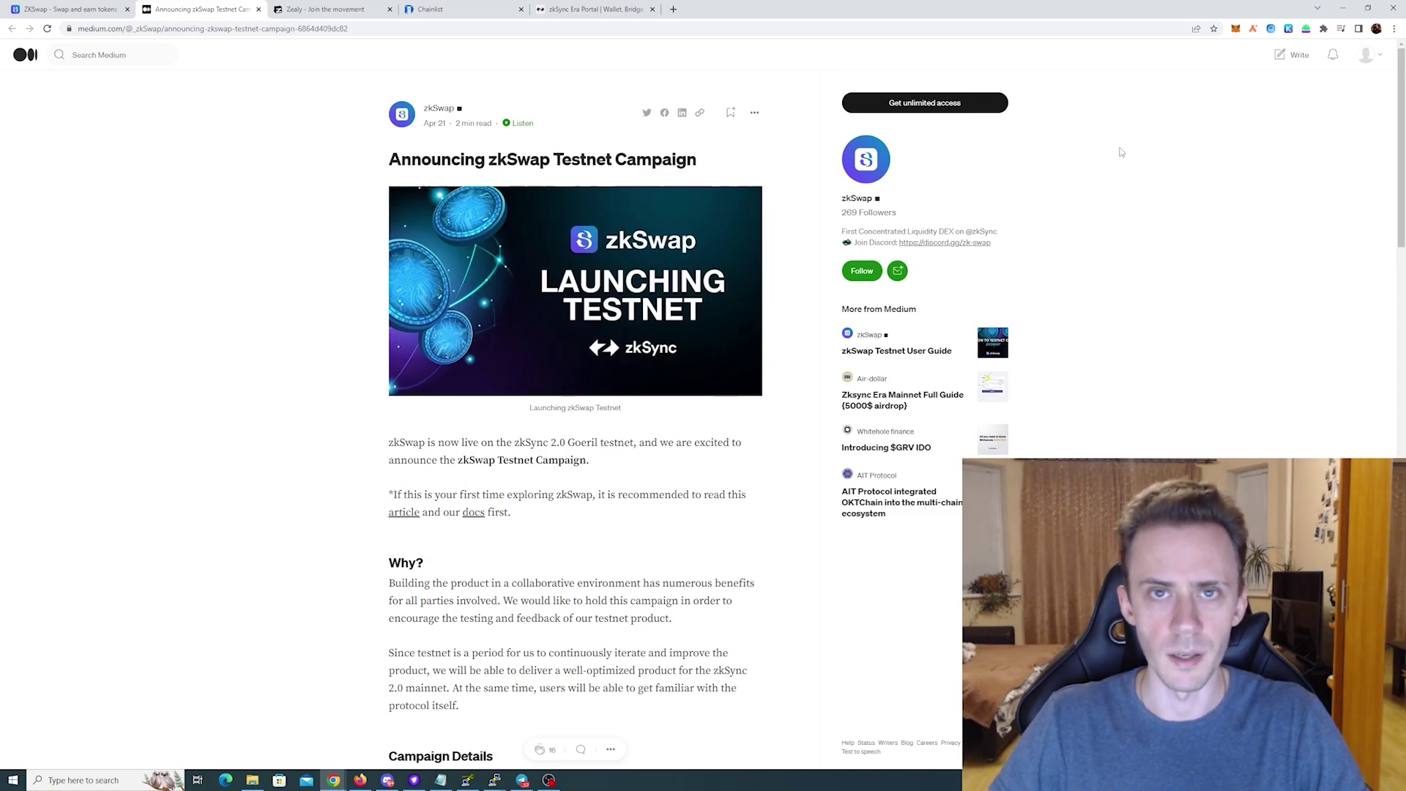
Step: Open the zkSwap Testnet User Guide in a new tab, mark the emojis after 'role', then go to ChainList
scroll(611, 297, down, 7)
middle_click(698, 245)
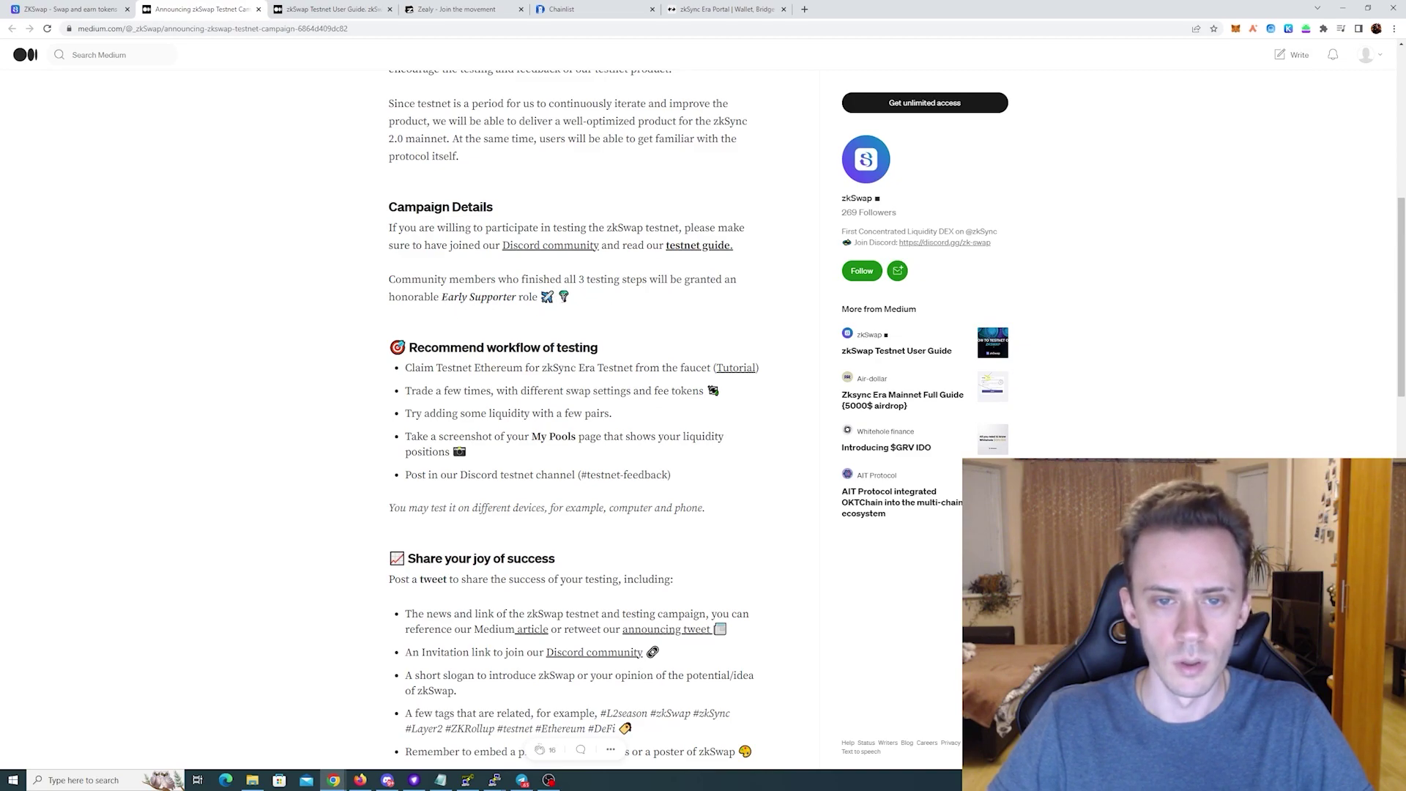
drag(570, 297, 538, 297)
click(748, 303)
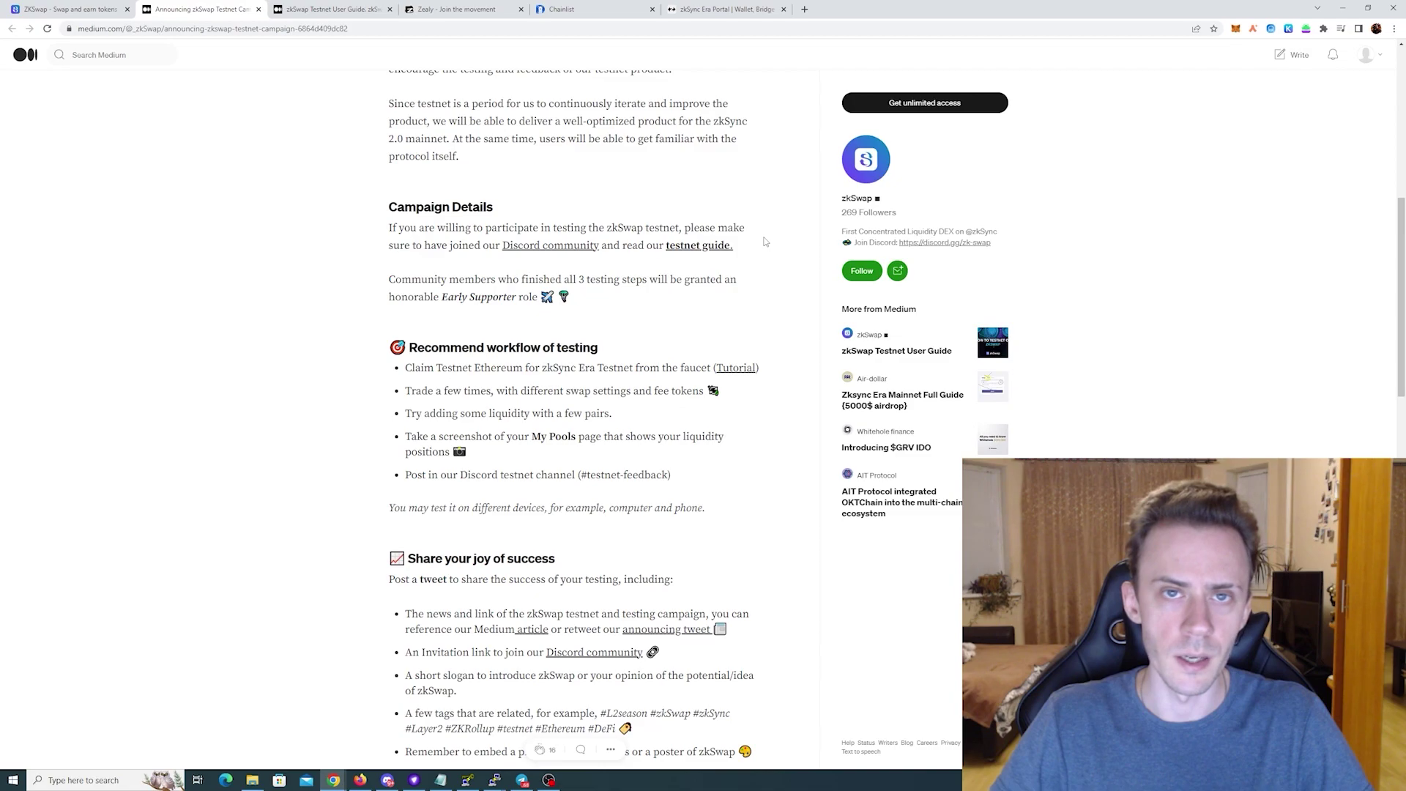
key(ctrl+5)
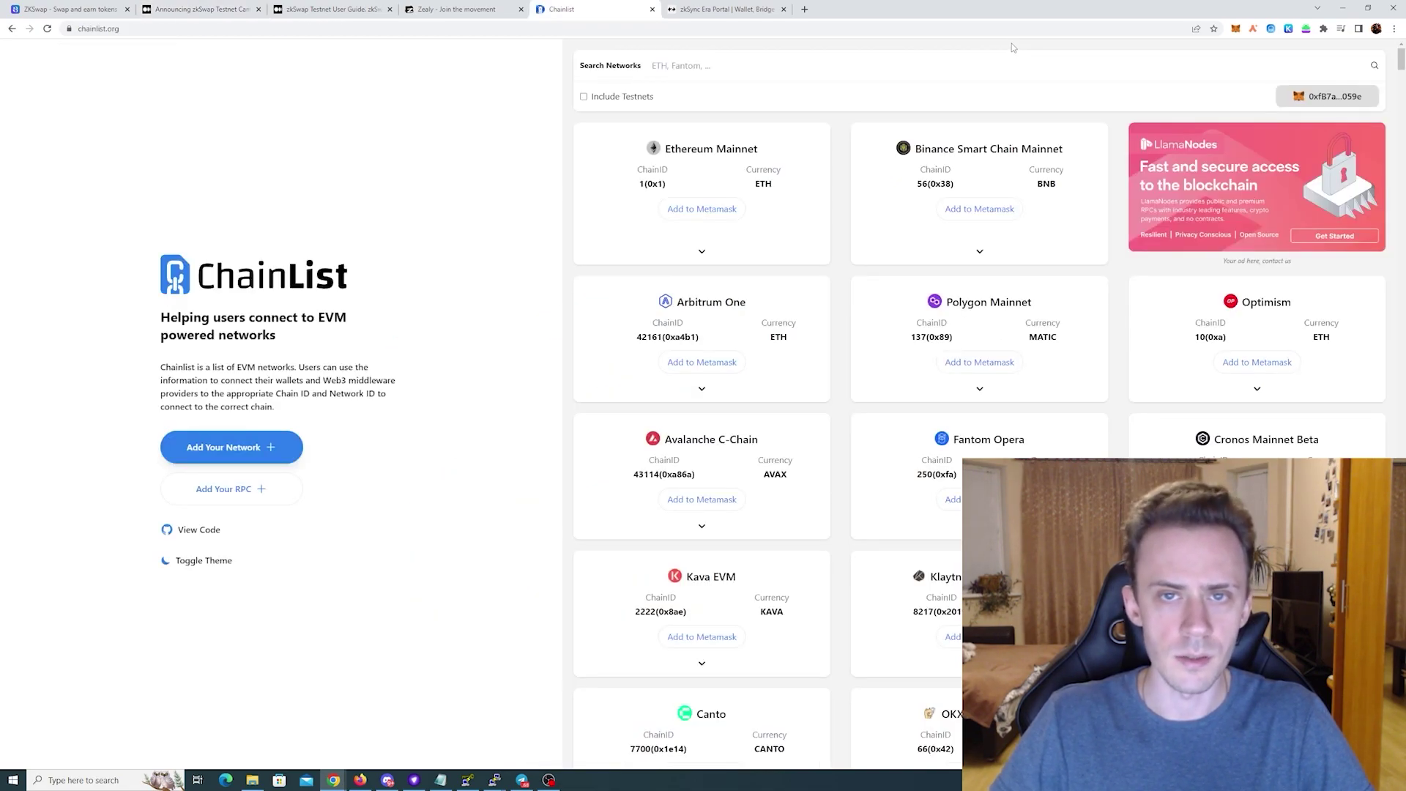
Step: Include testnets and add the Goerli network to MetaMask from a 'goerli' search
click(584, 96)
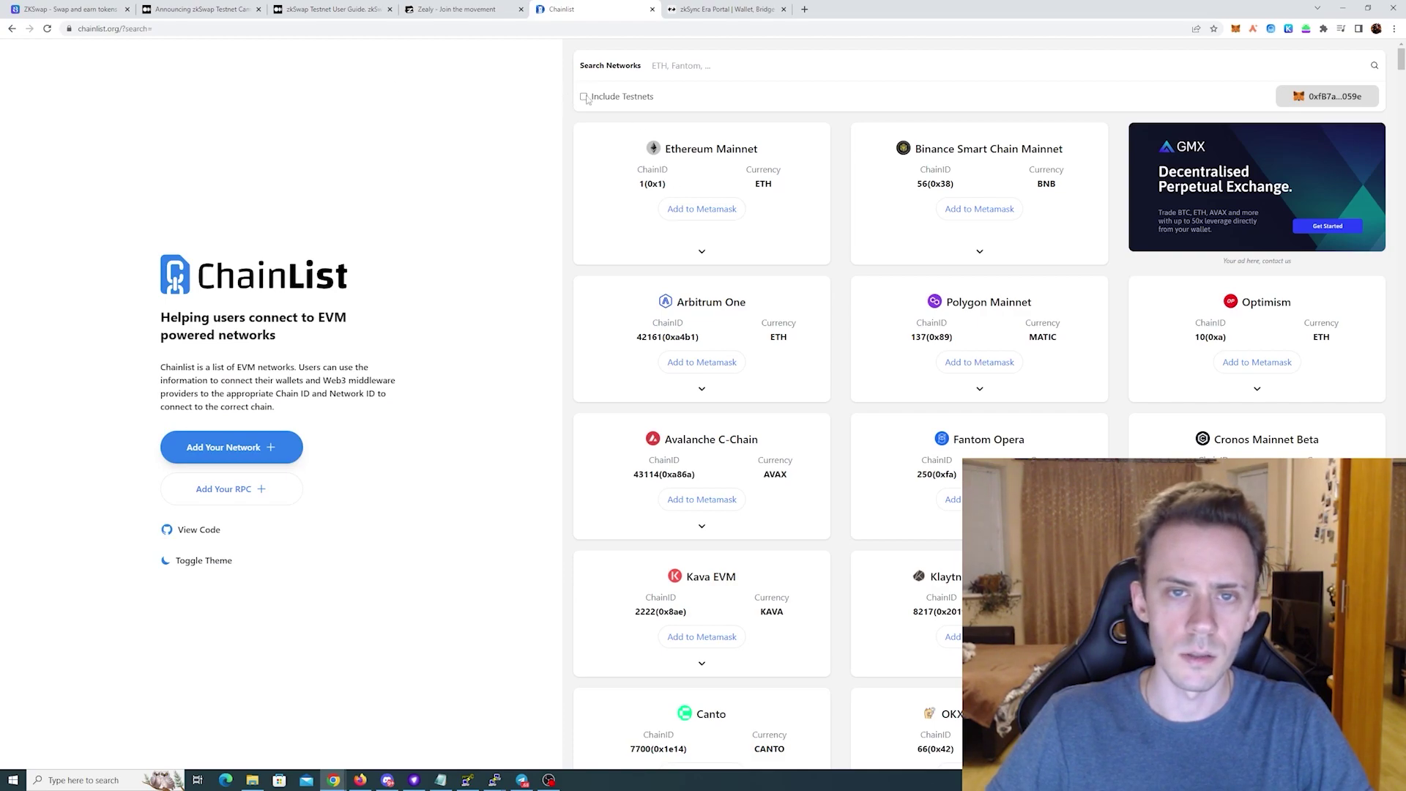
click(702, 66)
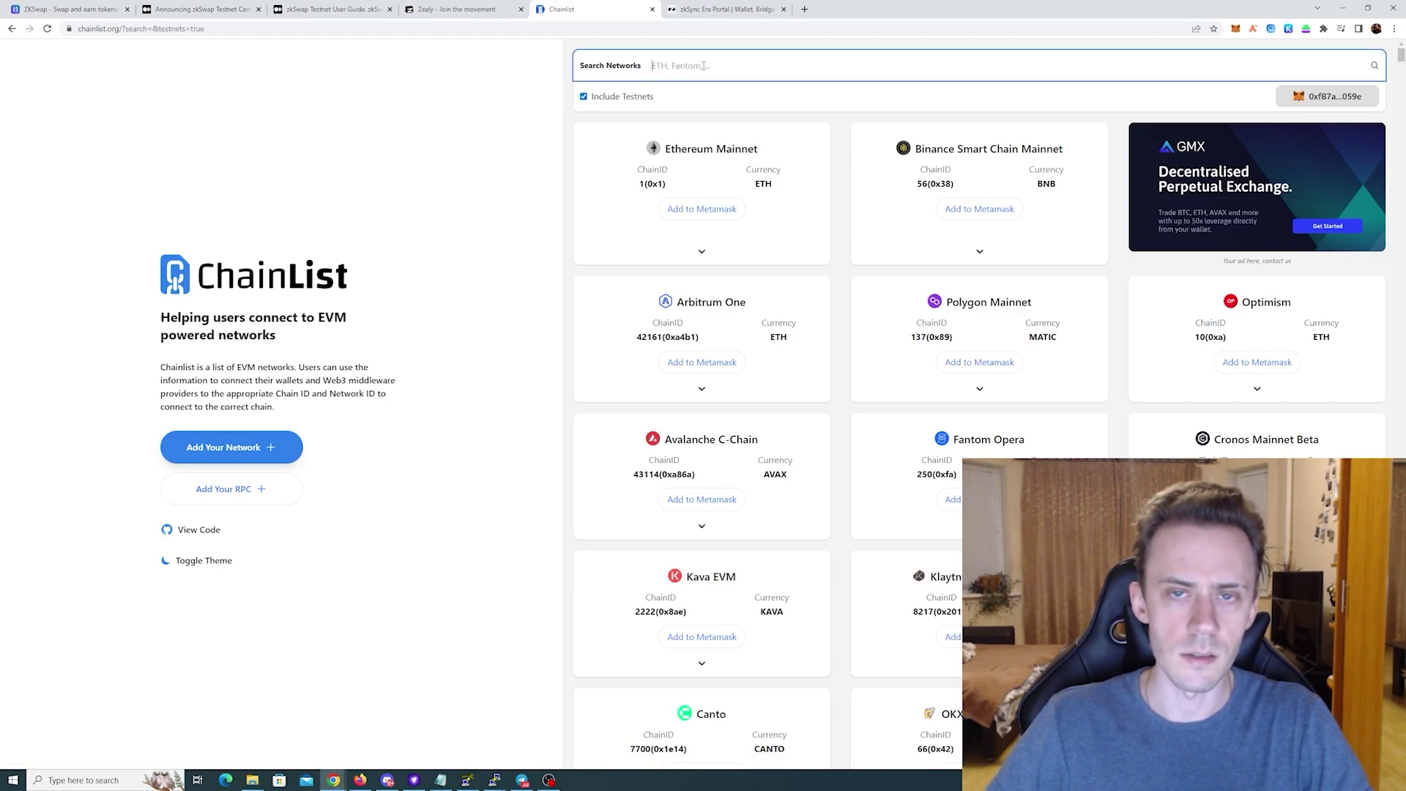
text(goerli)
click(703, 209)
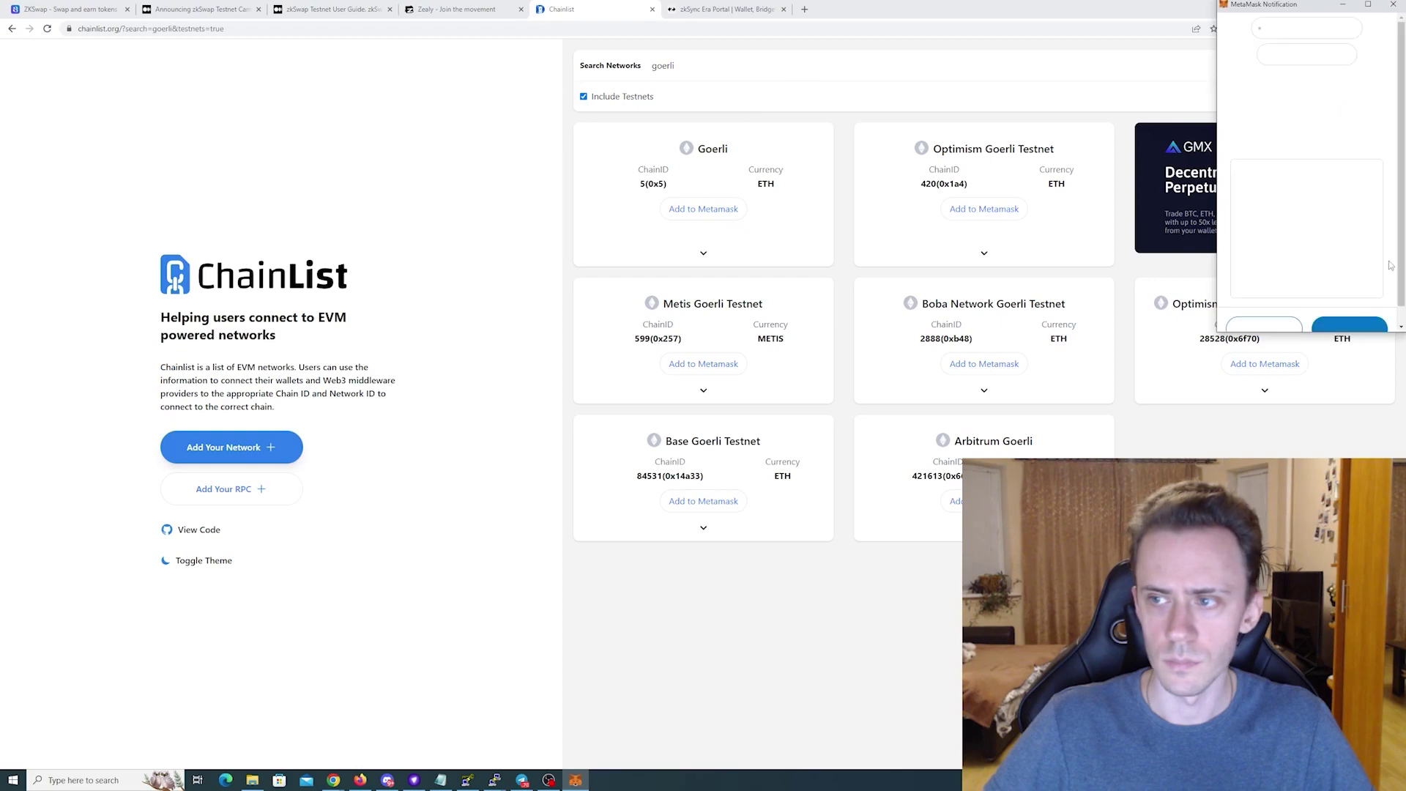
scroll(1355, 272, down, 1)
Step: Search 'zks' and approve adding zkSync Era Testnet (Chain ID 280) to MetaMask
click(1350, 316)
triple_click(700, 65)
key(BackSpace)
text(zk)
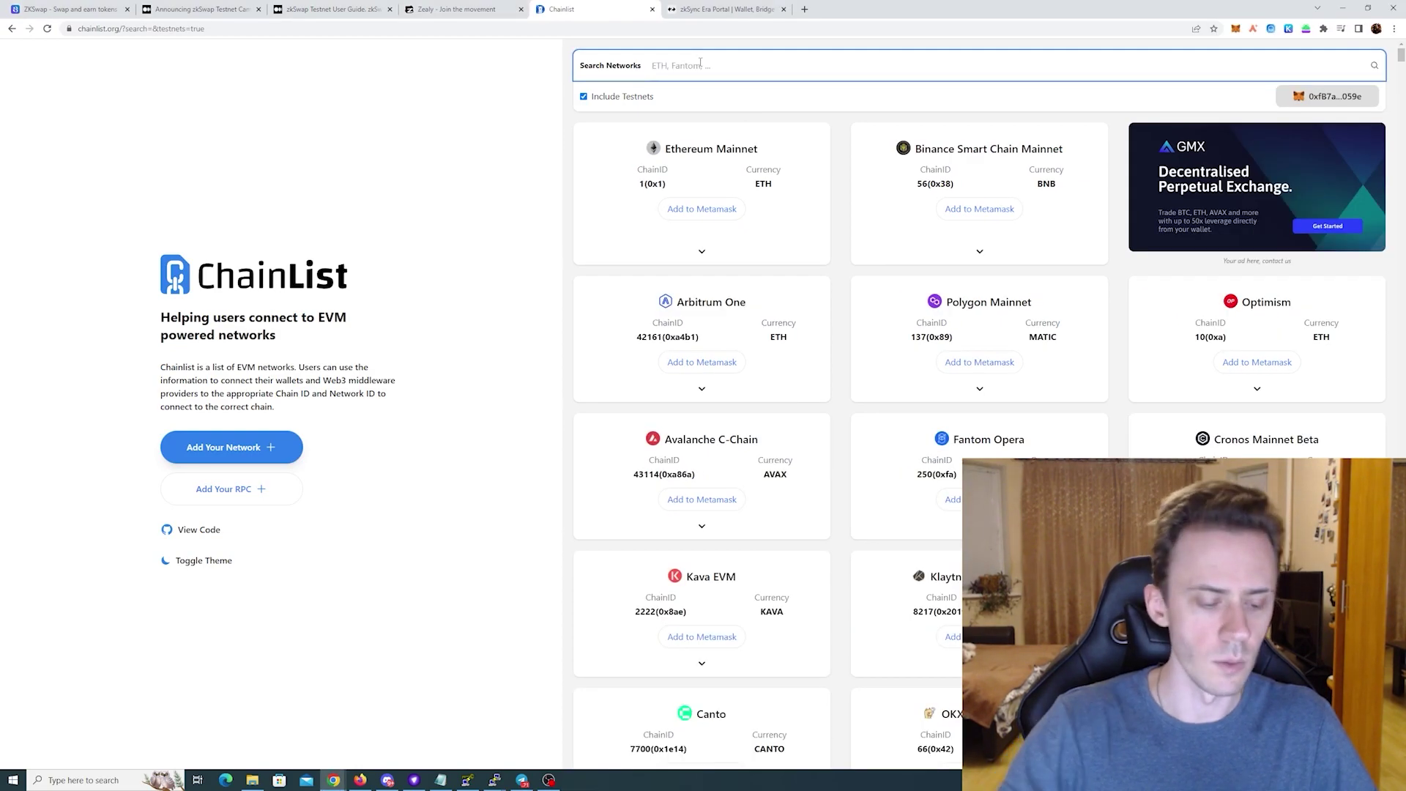
text(s)
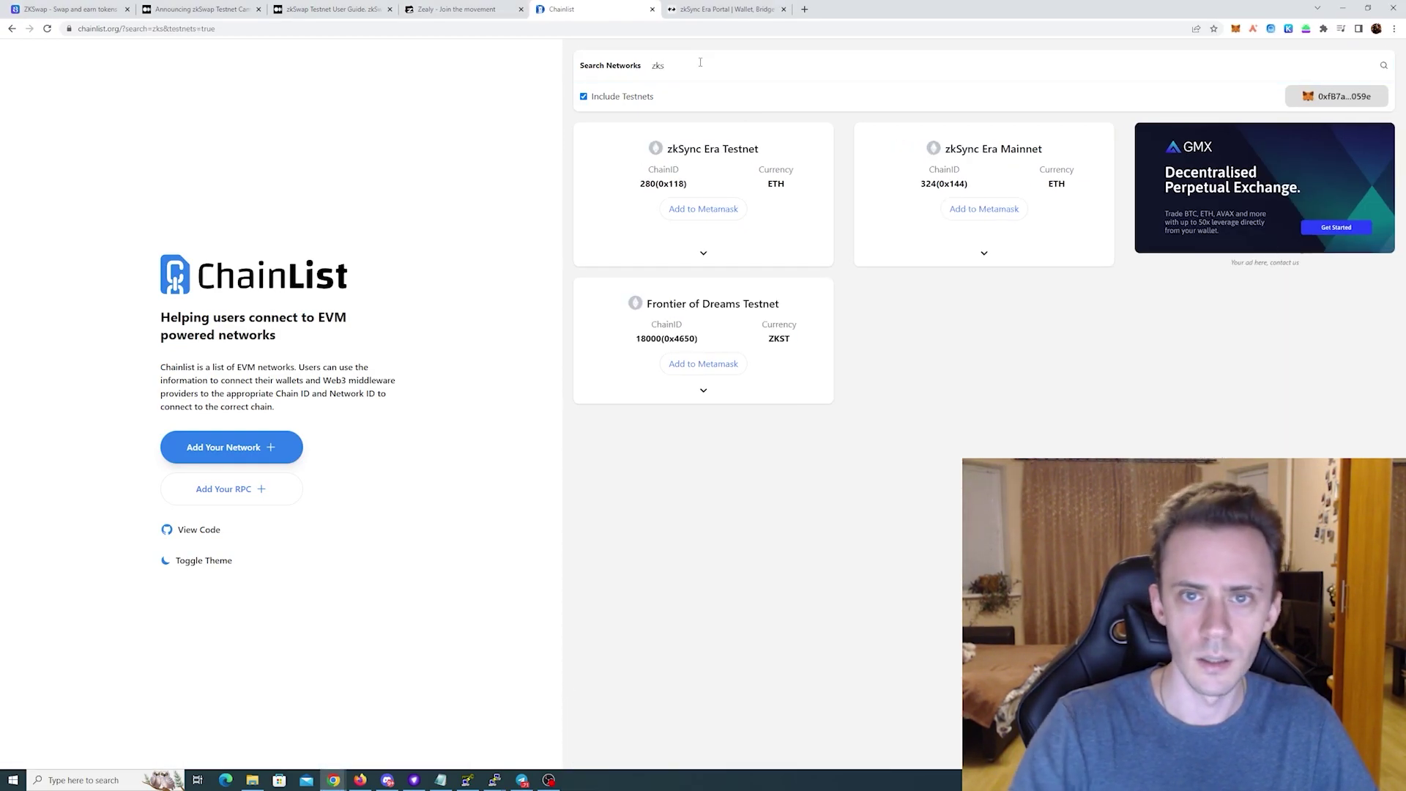
click(705, 210)
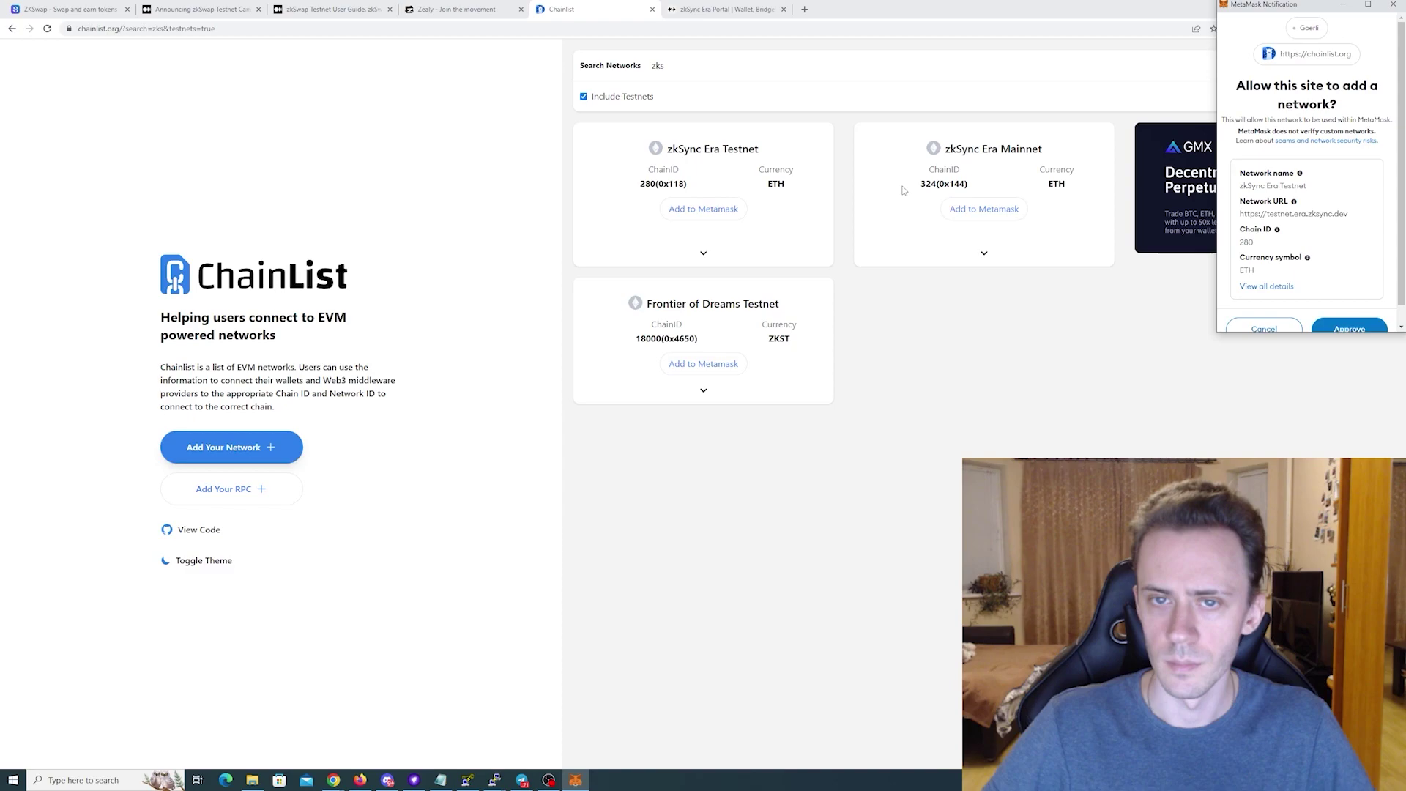
scroll(1359, 308, down, 1)
click(1361, 310)
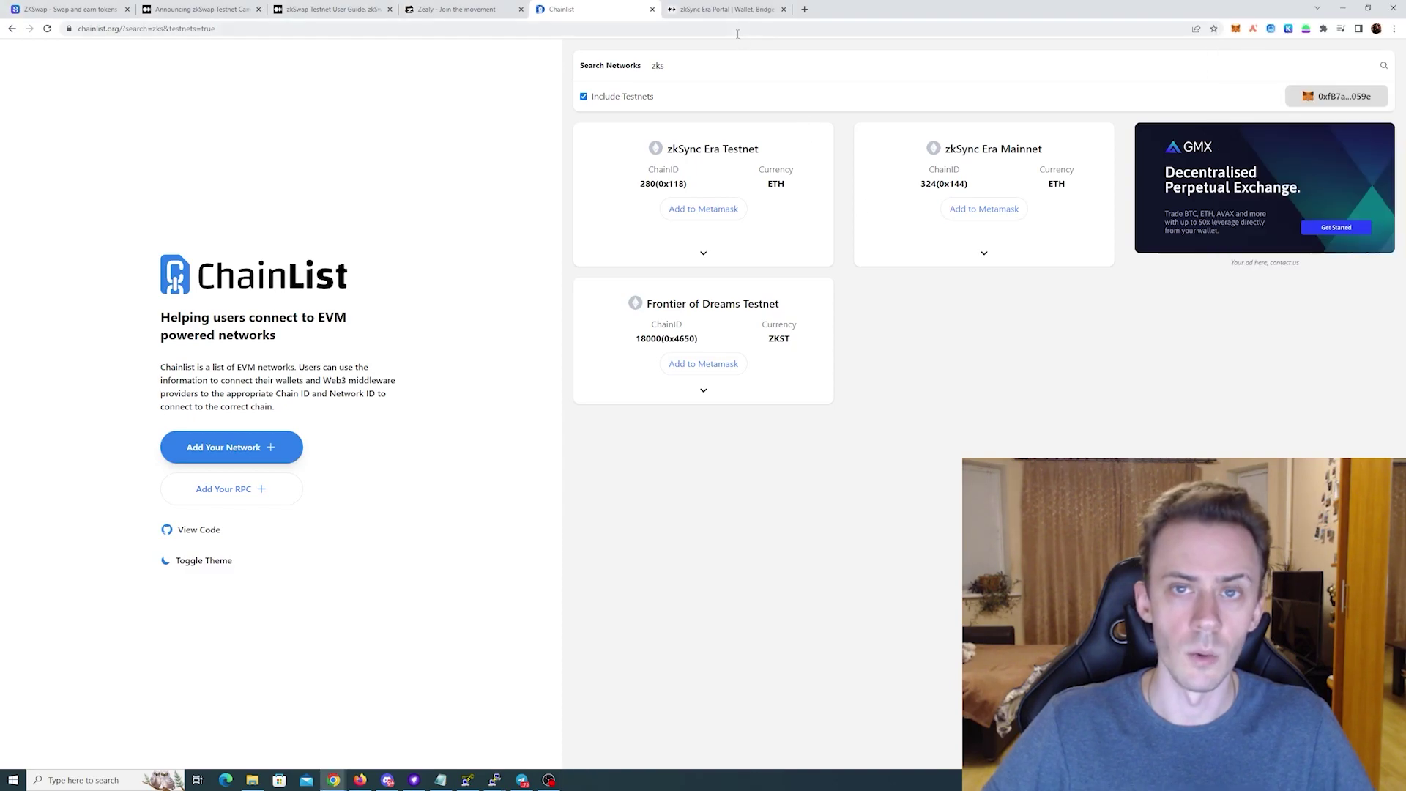
Step: Connect MetaMask to the zkSync Era Portal, revealing the $2,203.14 testnet token balance
click(732, 9)
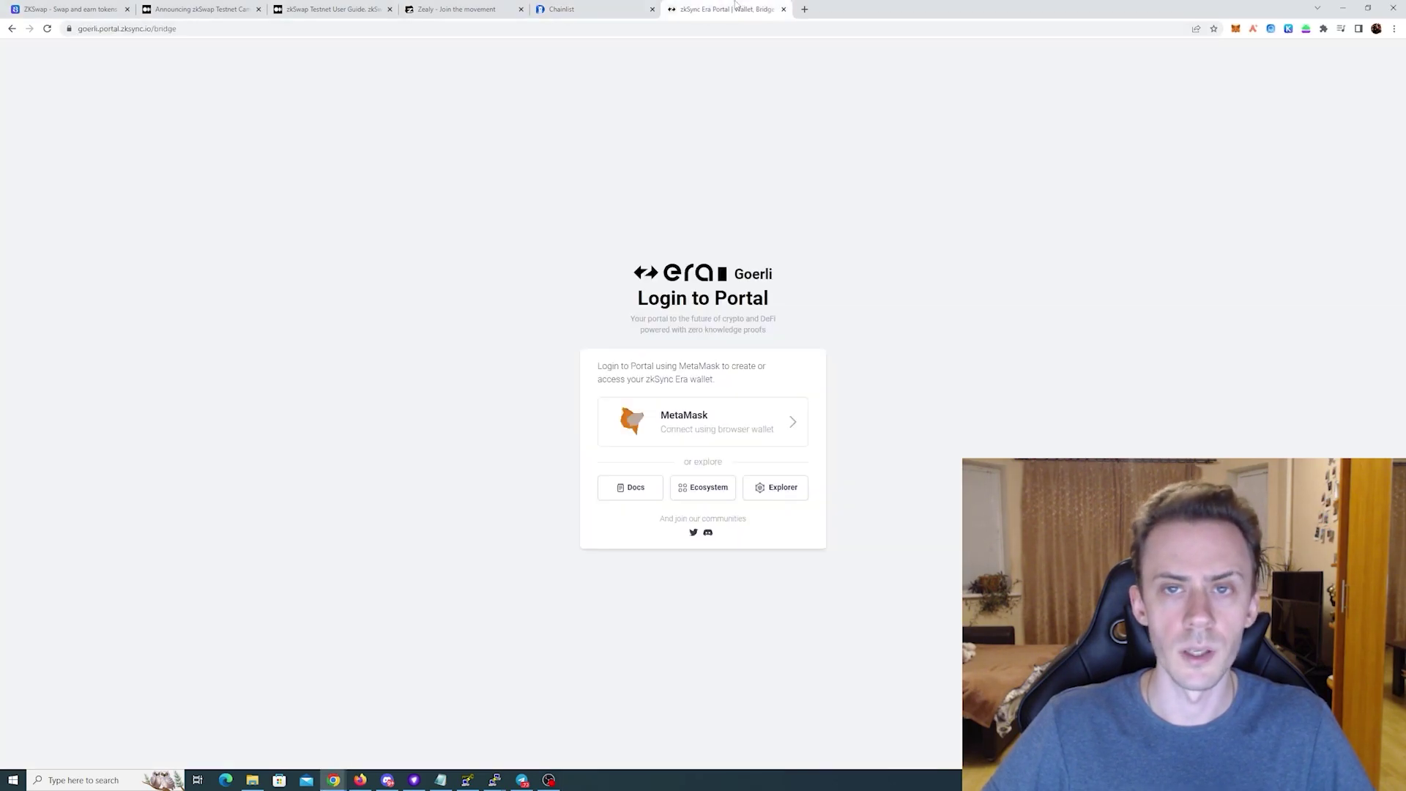
click(703, 432)
click(1369, 311)
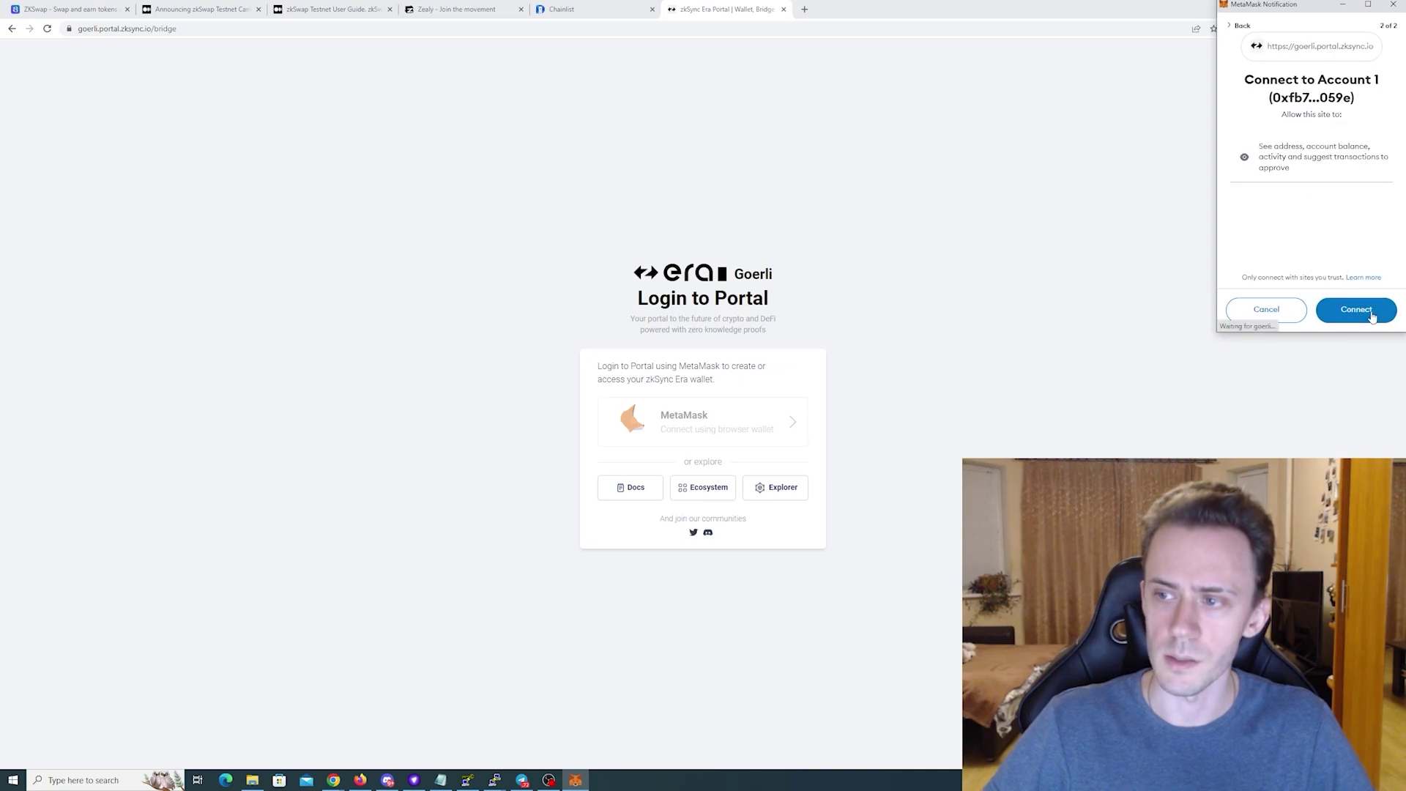
click(1371, 313)
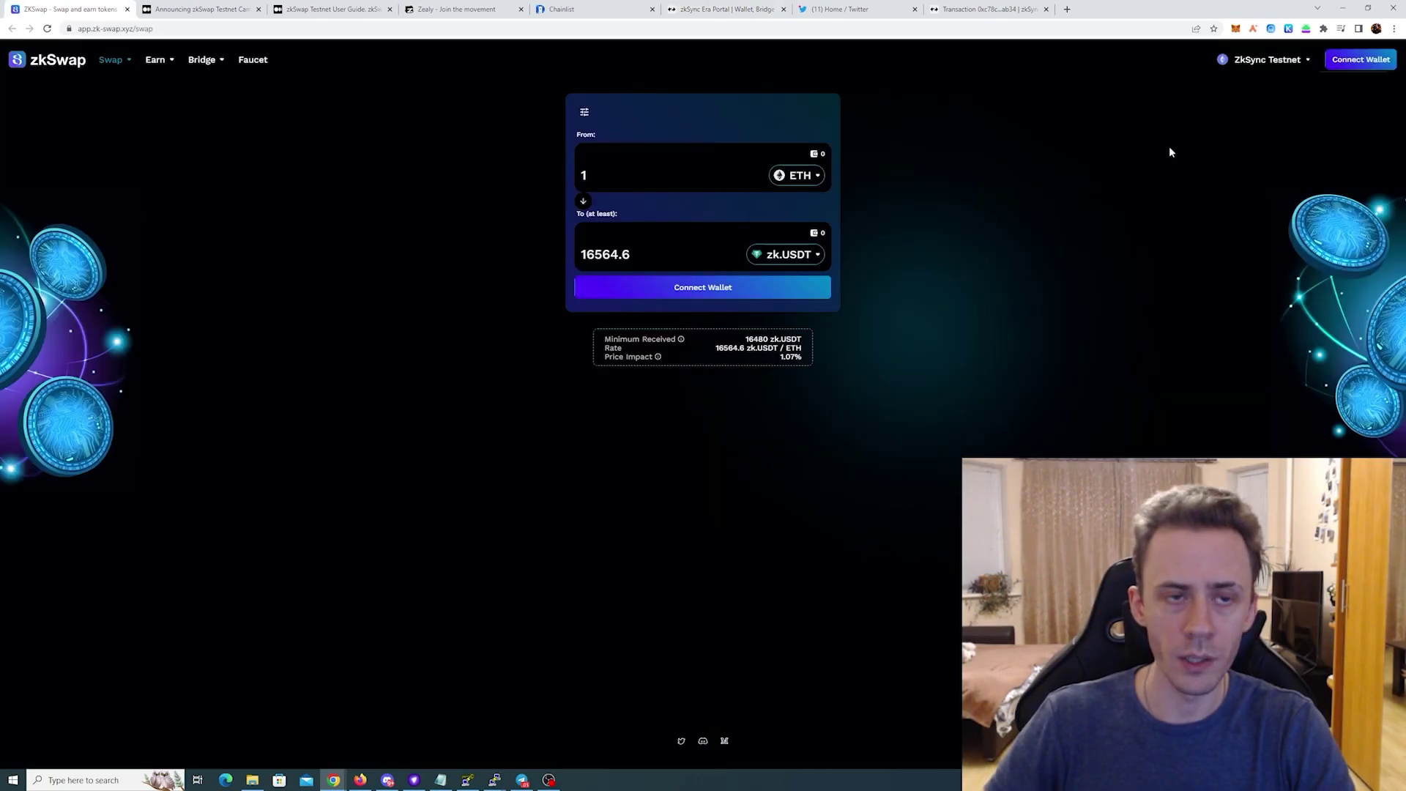
Step: Check zkSwap's network and connect the MetaMask wallet
click(1308, 60)
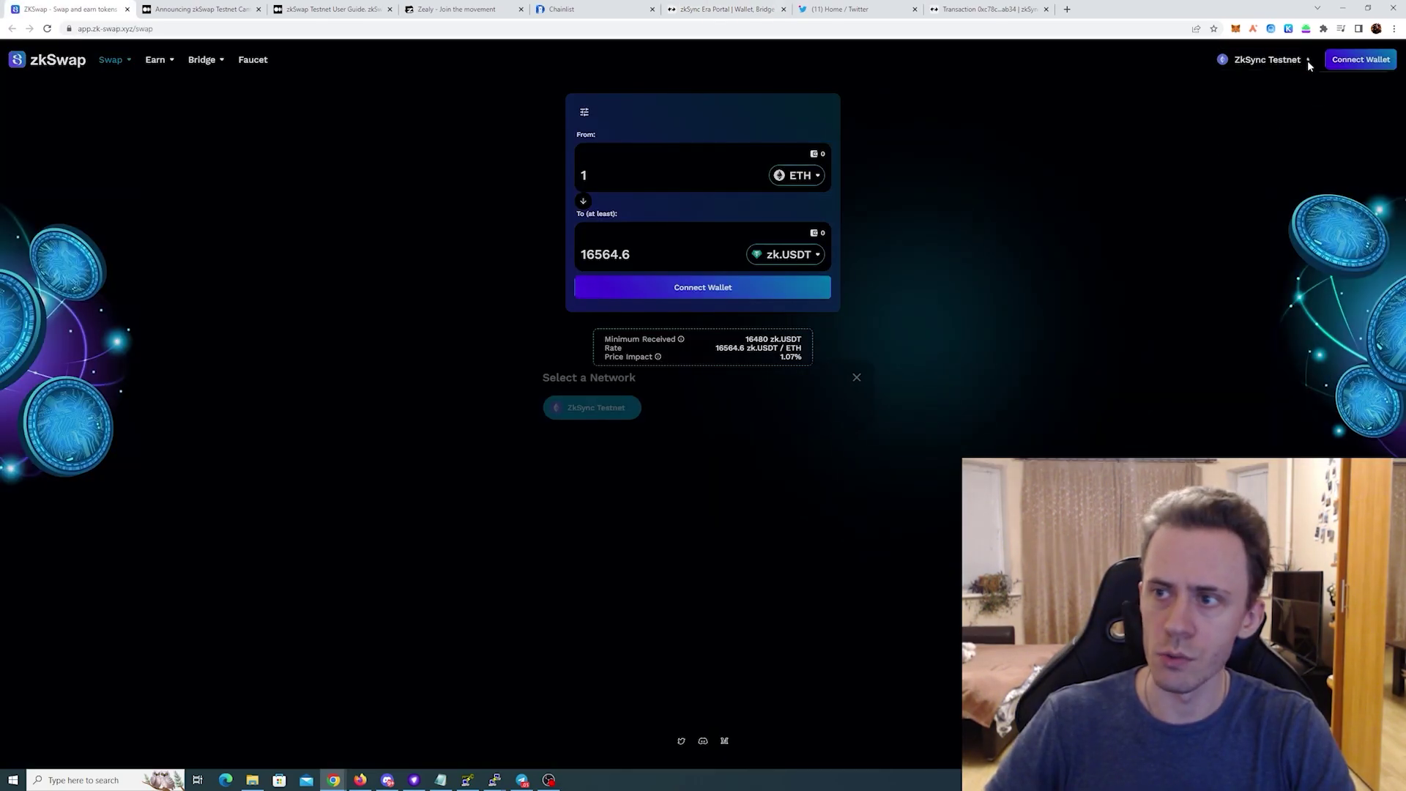
click(1082, 279)
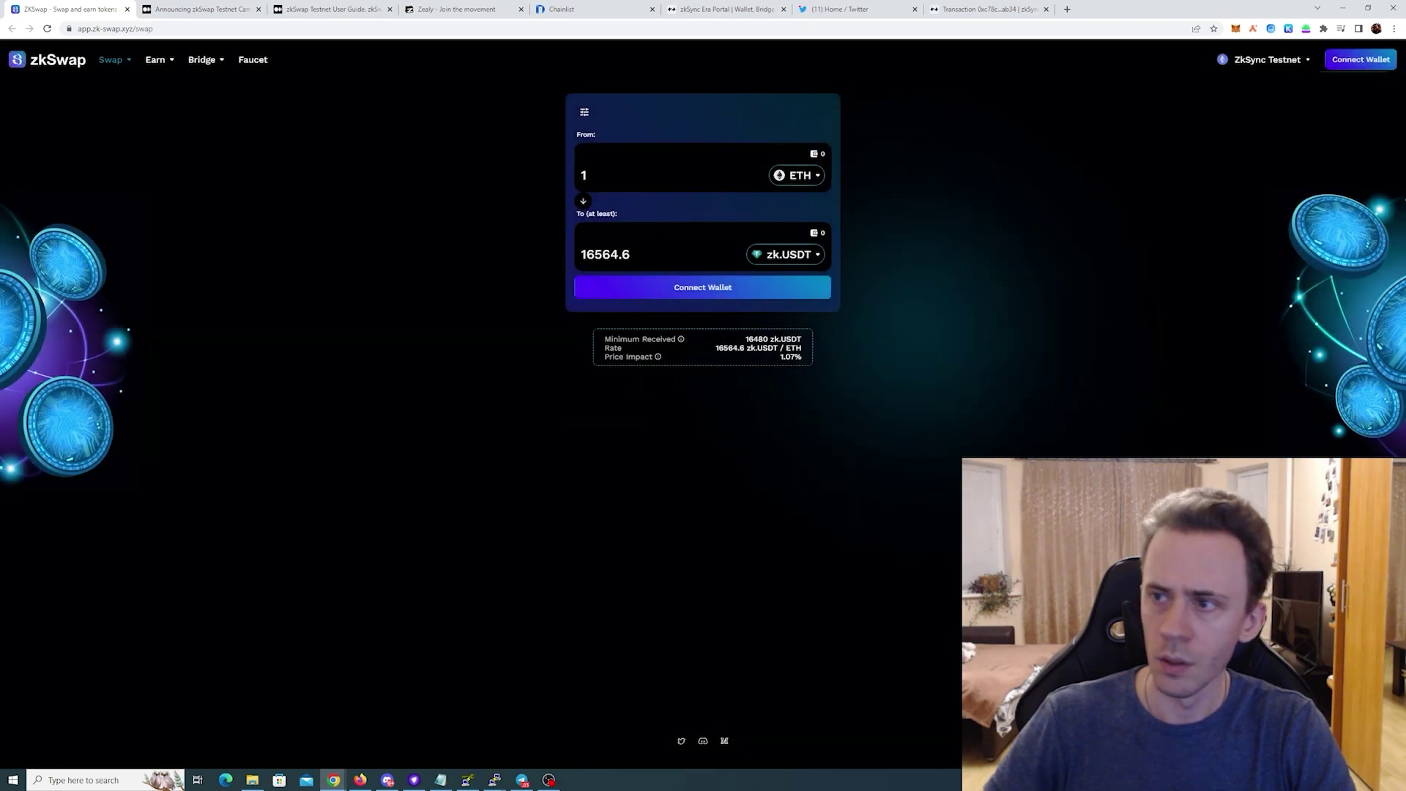
click(1364, 61)
click(668, 388)
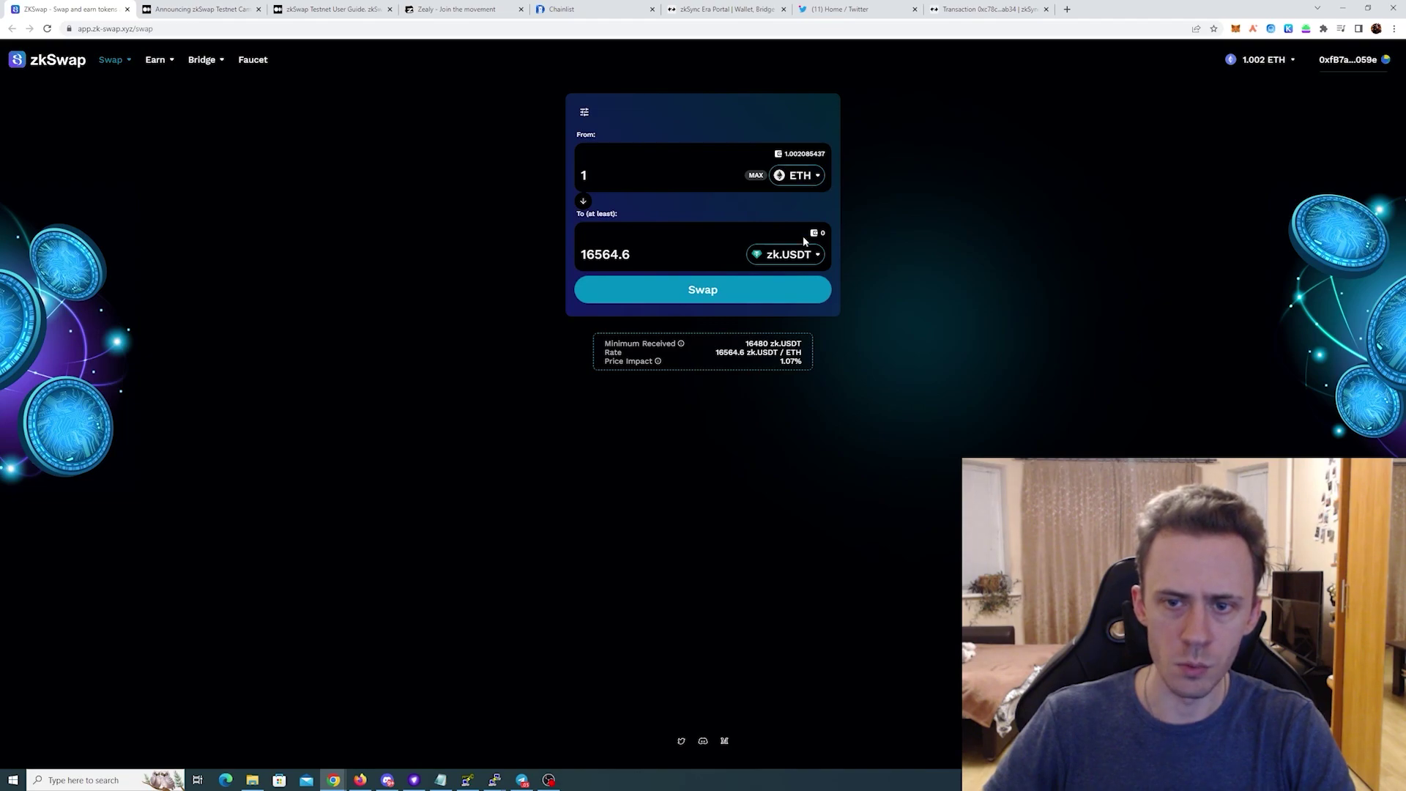
Step: Set WETH as the To token and request wrapping 0.3 ETH, opening MetaMask's confirmation
click(821, 257)
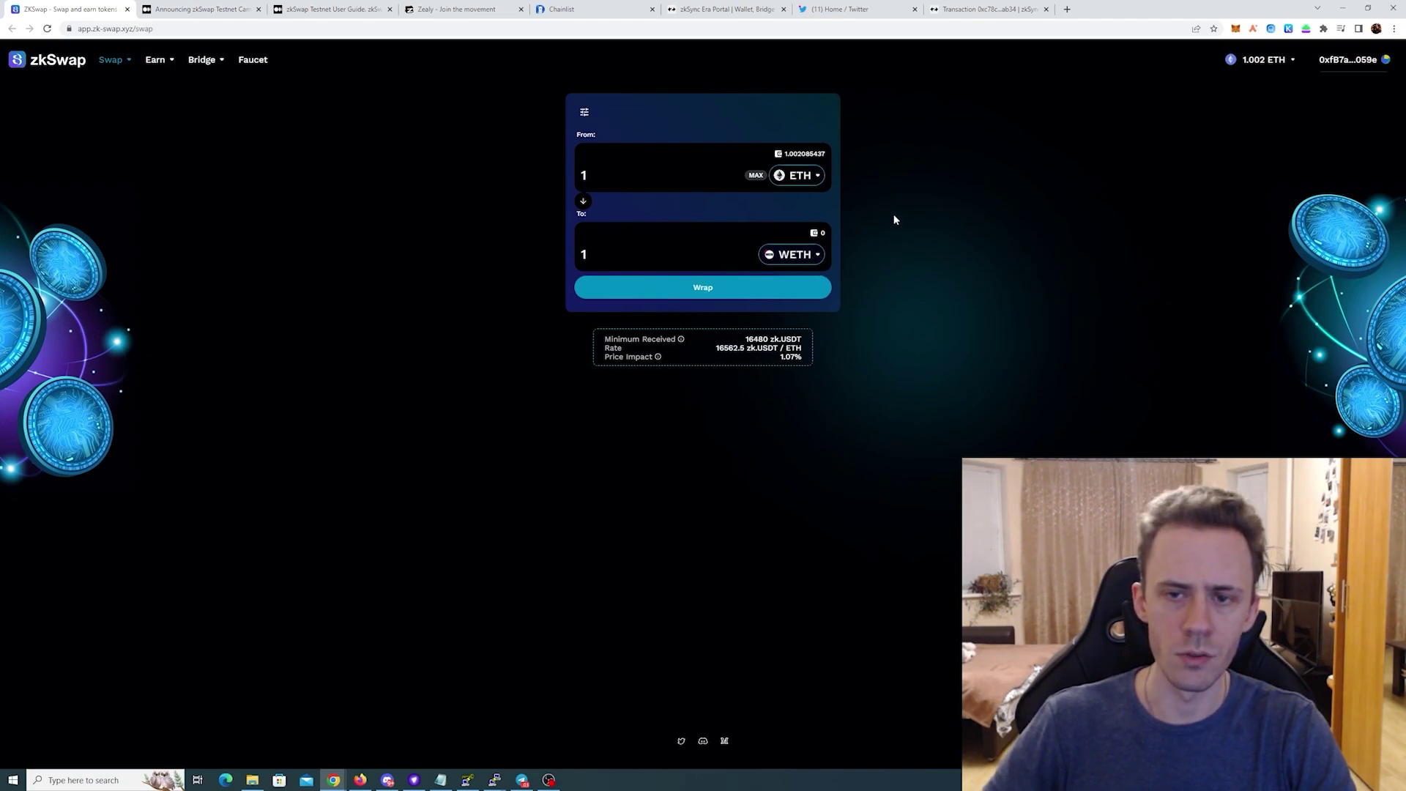
click(630, 174)
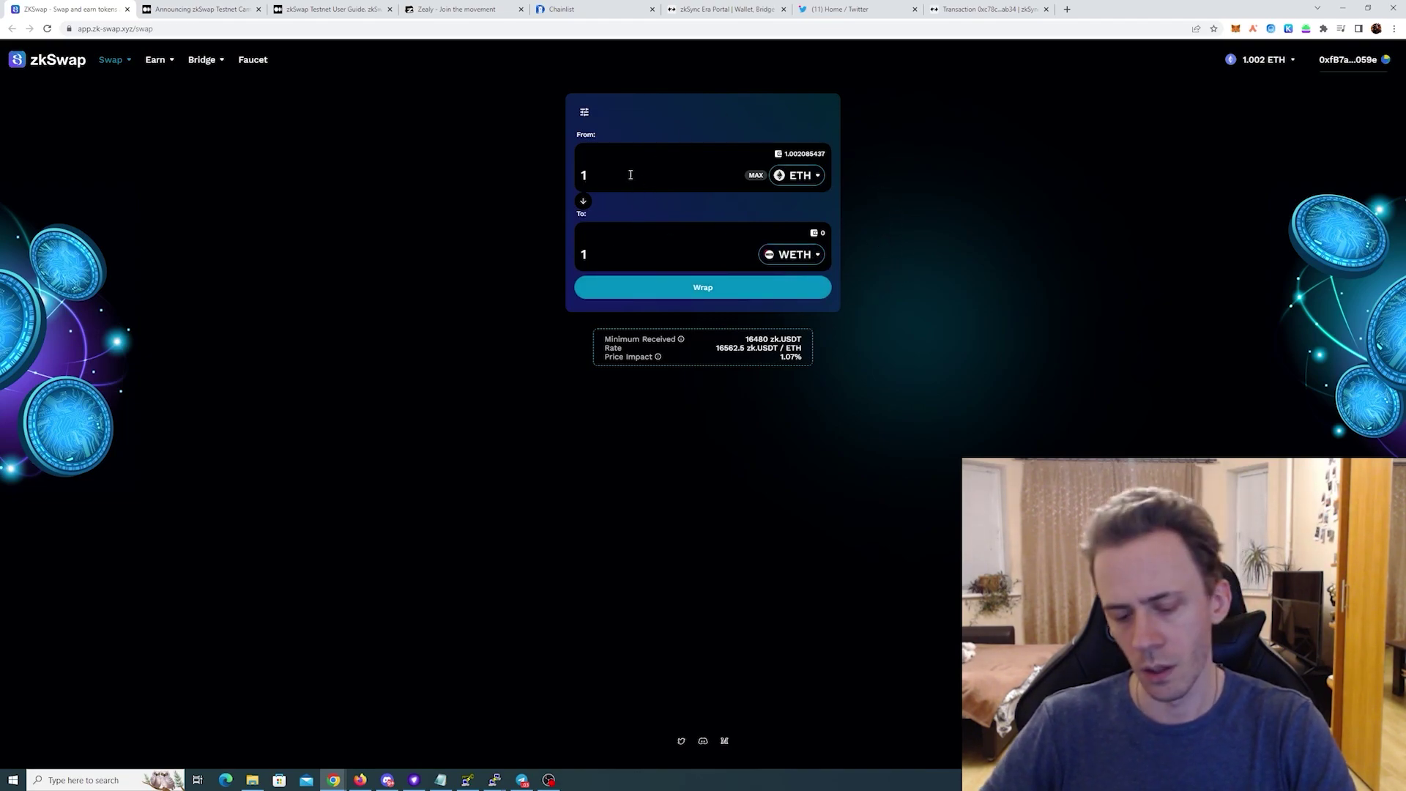
key(BackSpace)
text(0.)
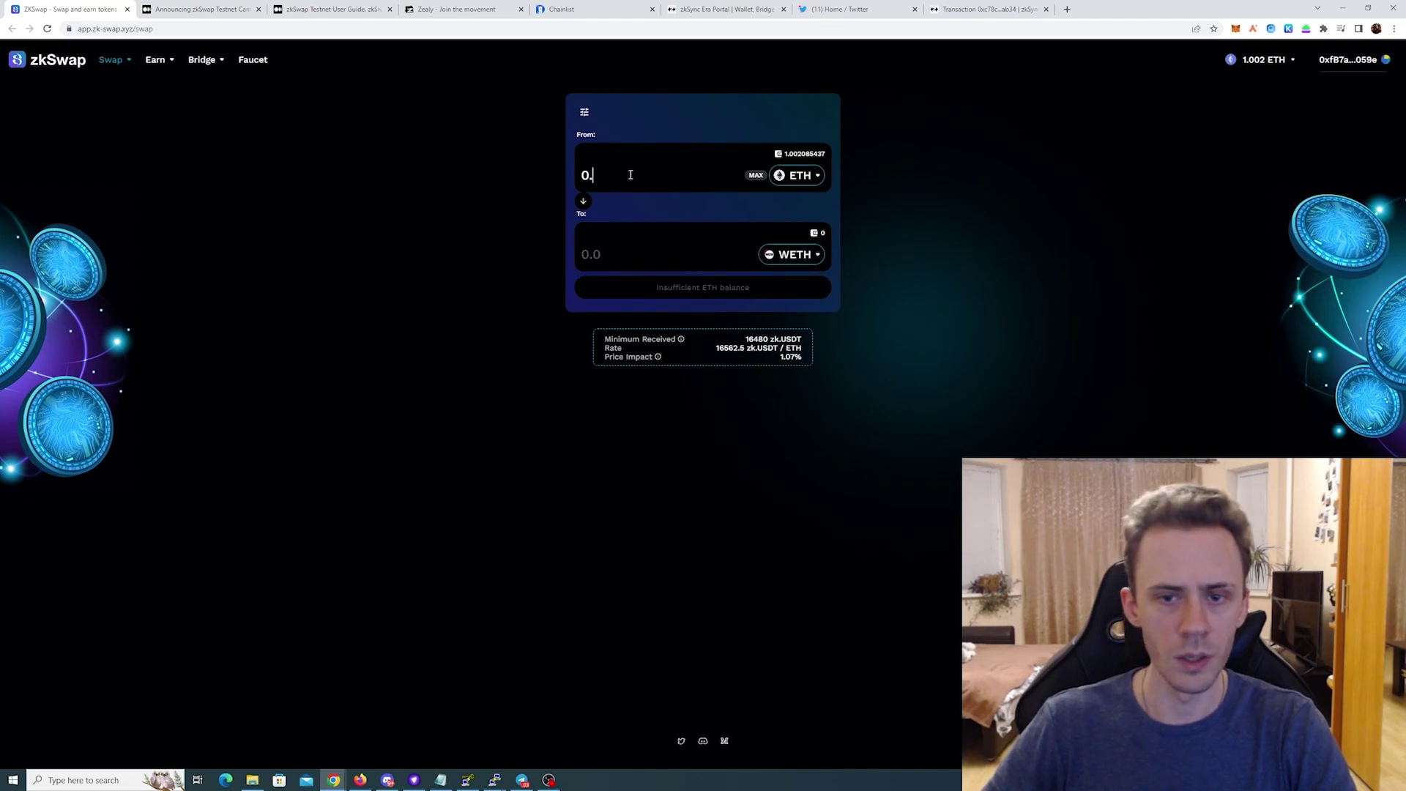
text(3)
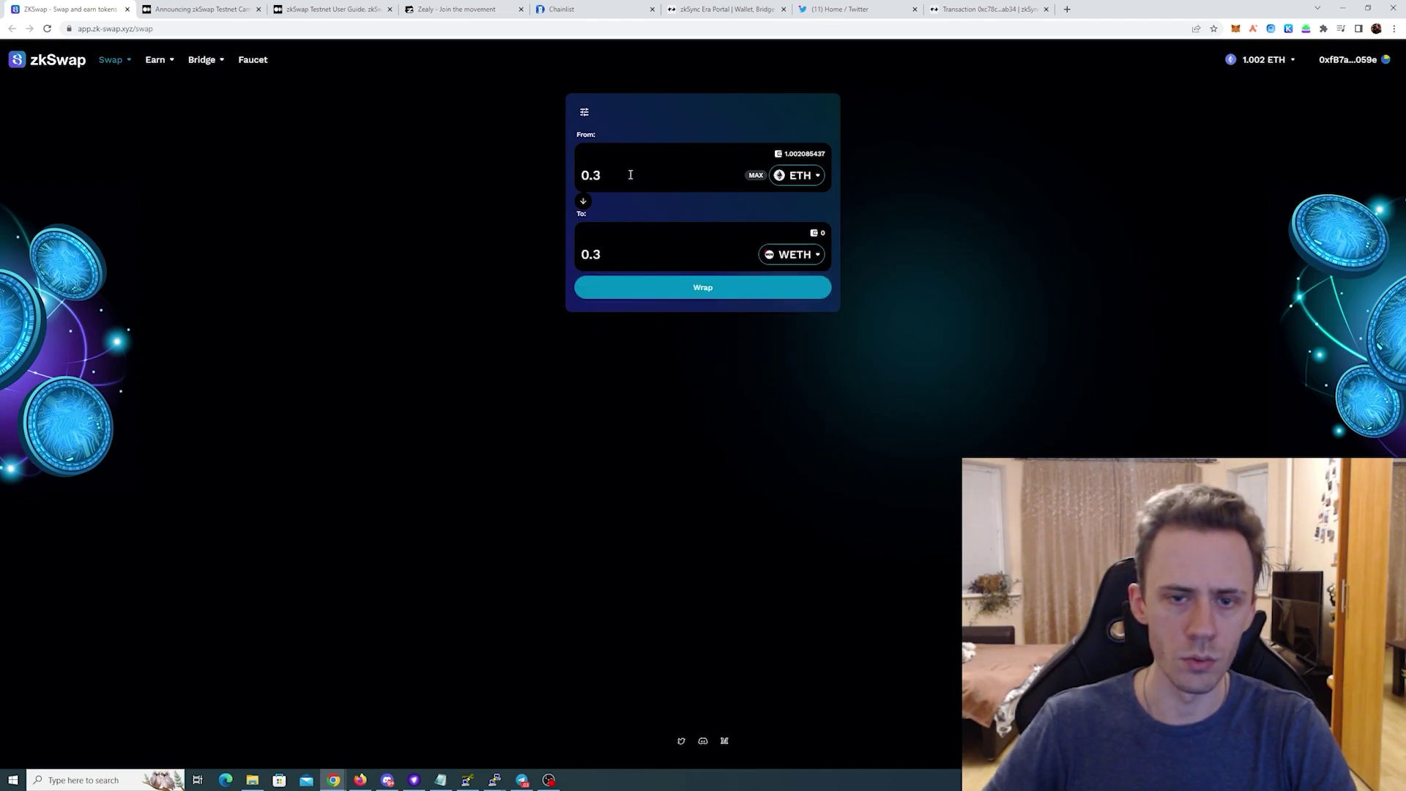
click(833, 287)
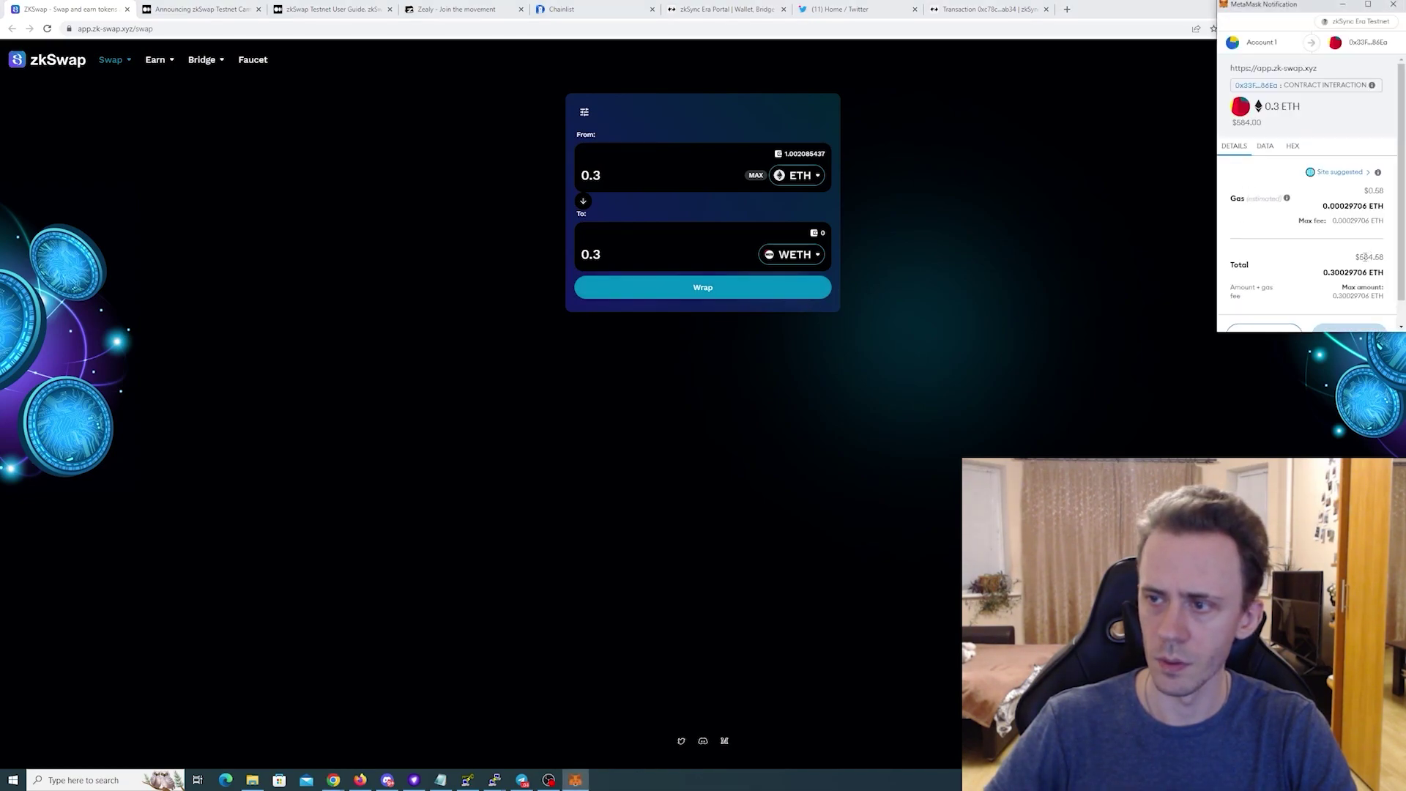
scroll(1366, 257, down, 1)
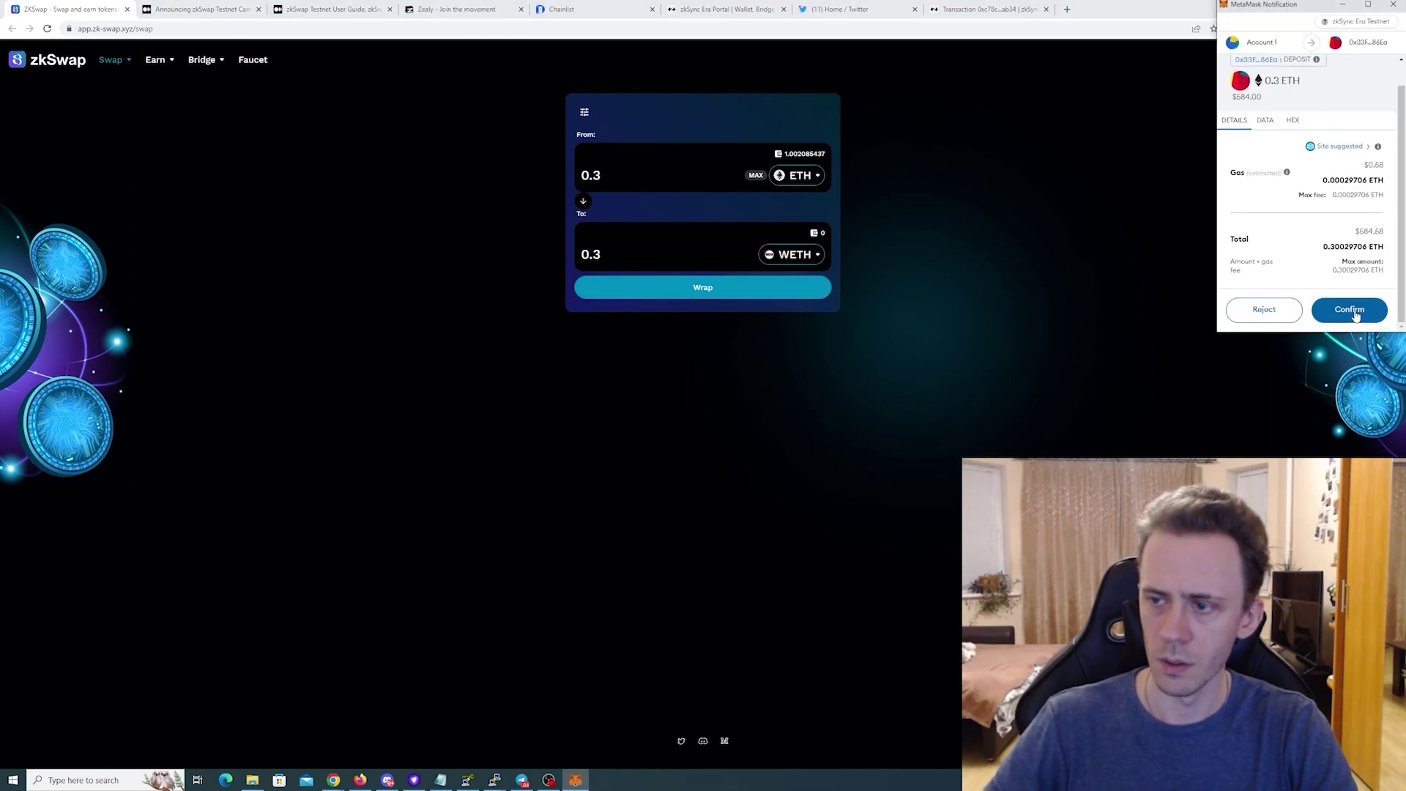
Step: Confirm the 0.3 ETH wrap, then enter 150 zk.DAI and choose zk.USDC to receive
click(1355, 310)
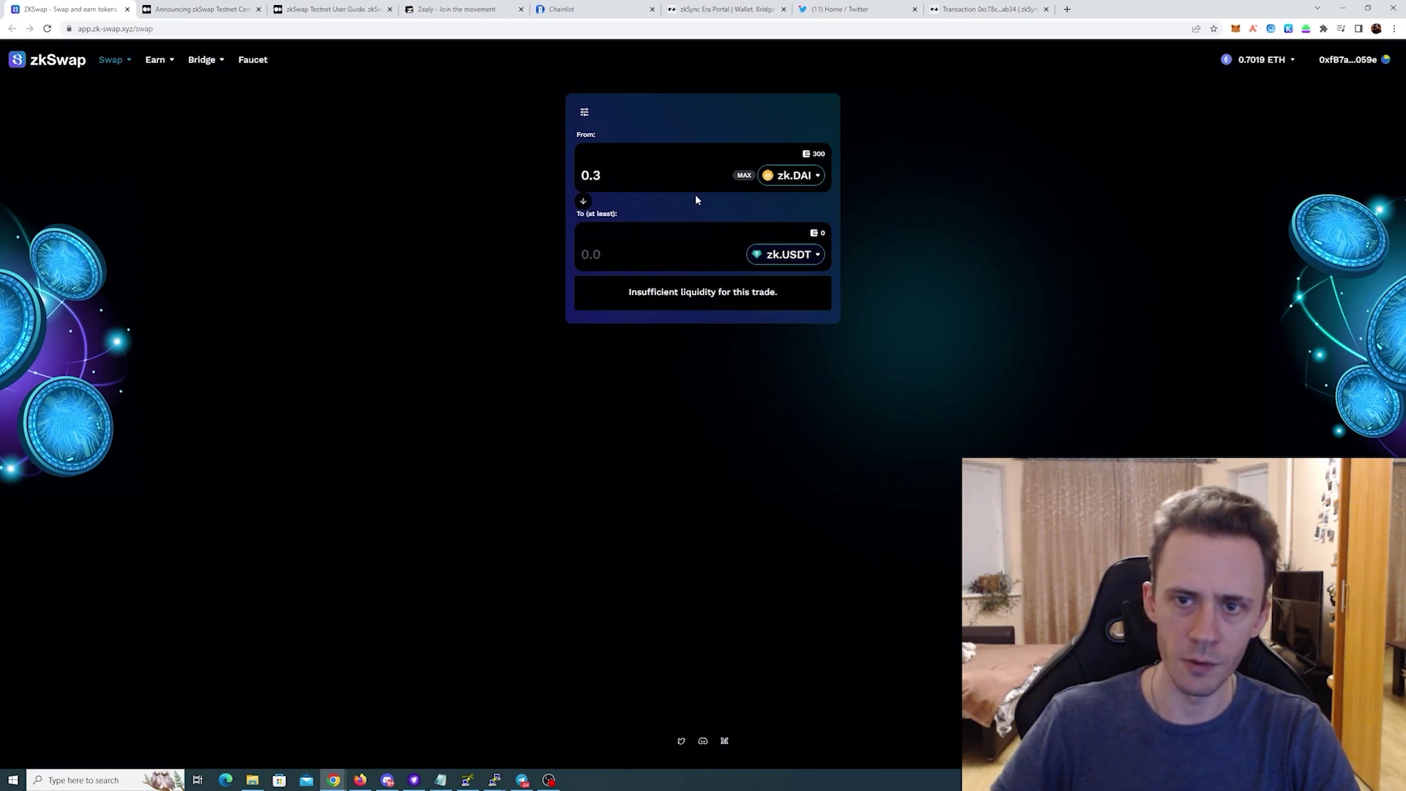
click(644, 179)
key(BackSpace)
key(BackSpace)
key(BackSpace)
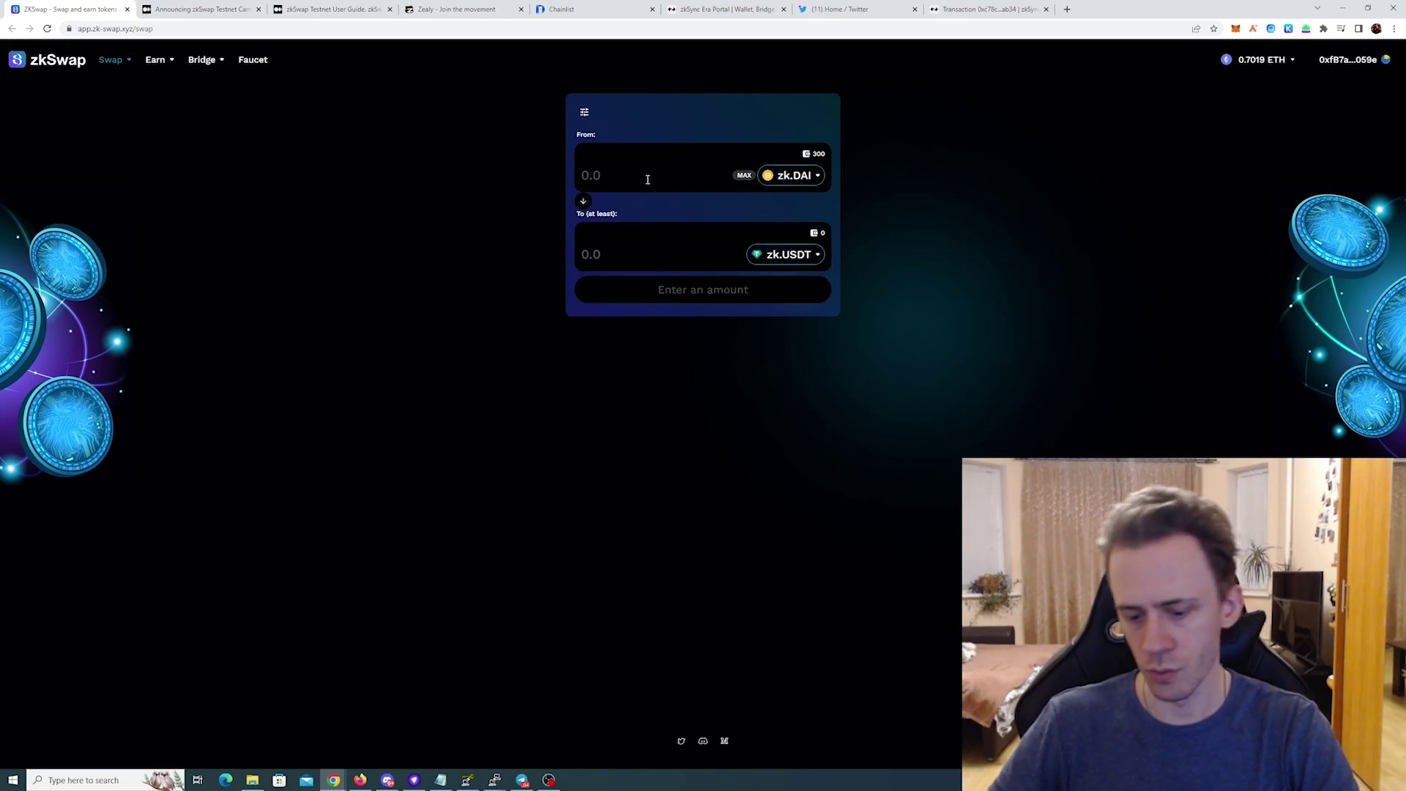
text(150)
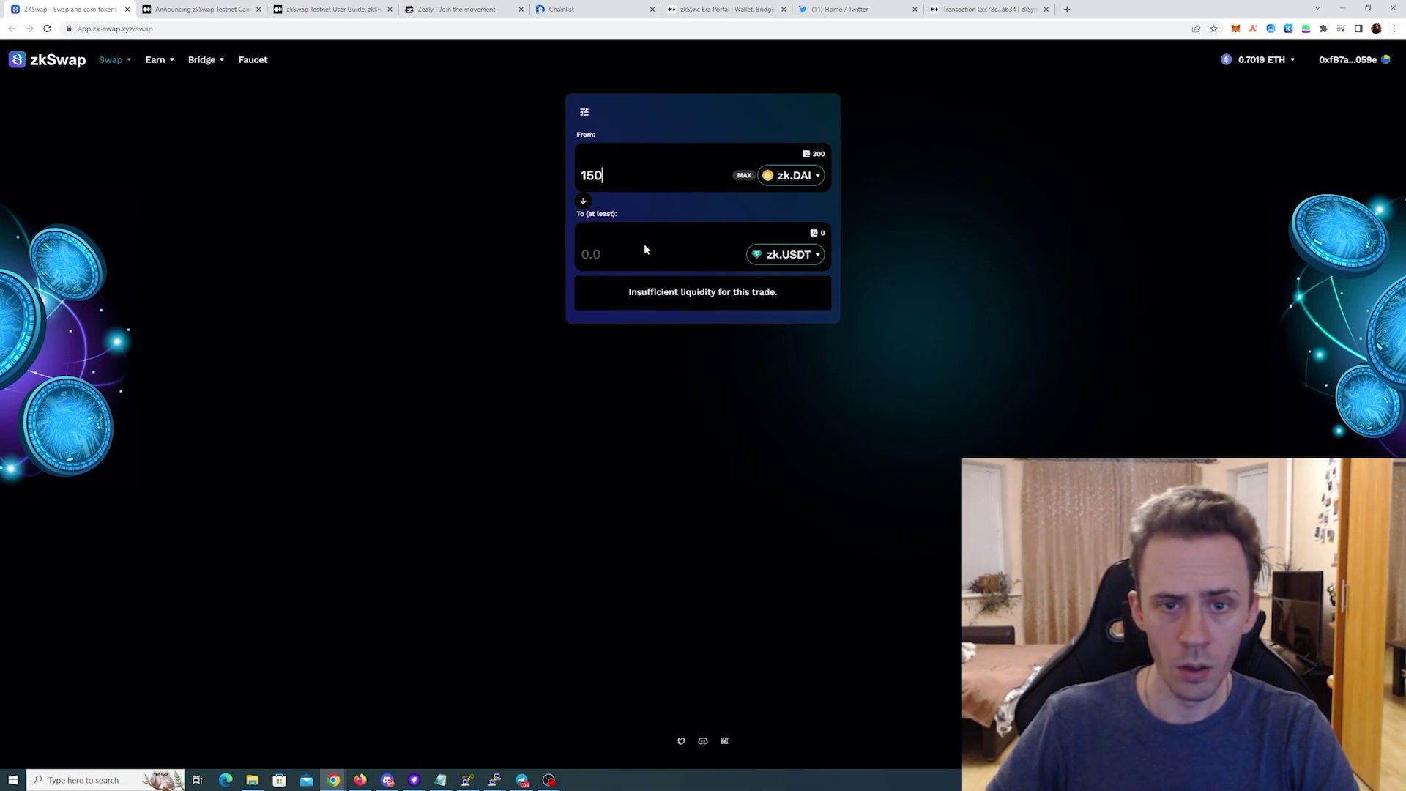
click(643, 245)
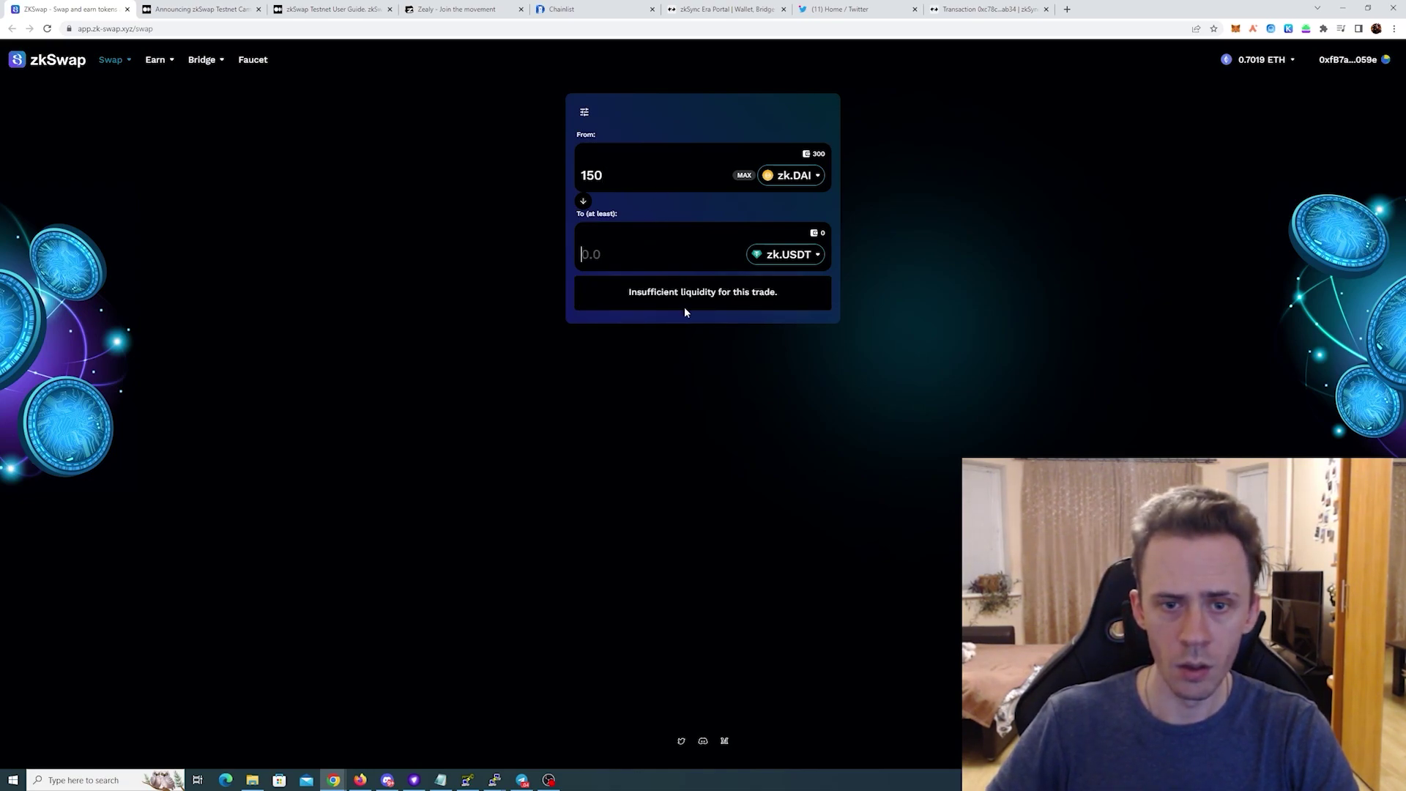
click(820, 255)
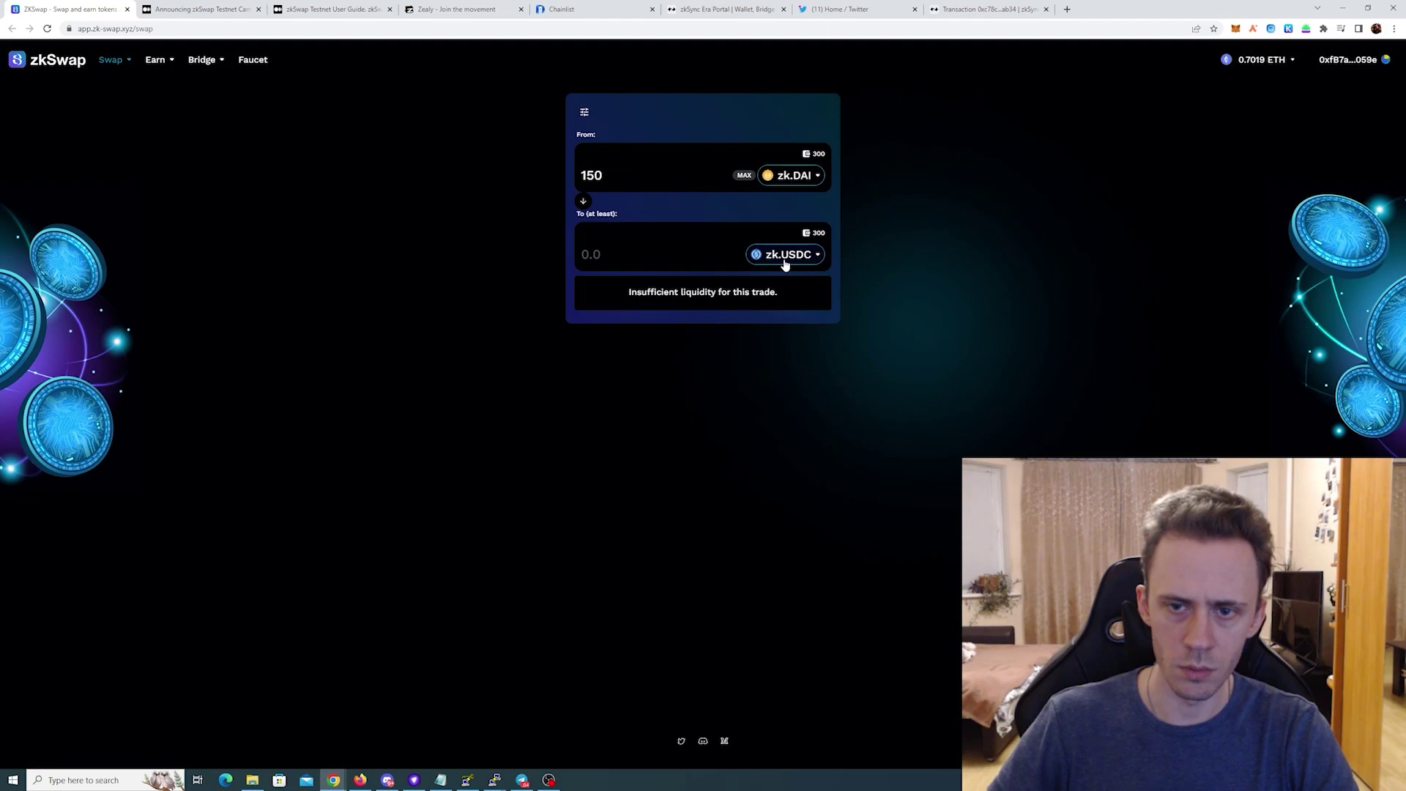
click(624, 257)
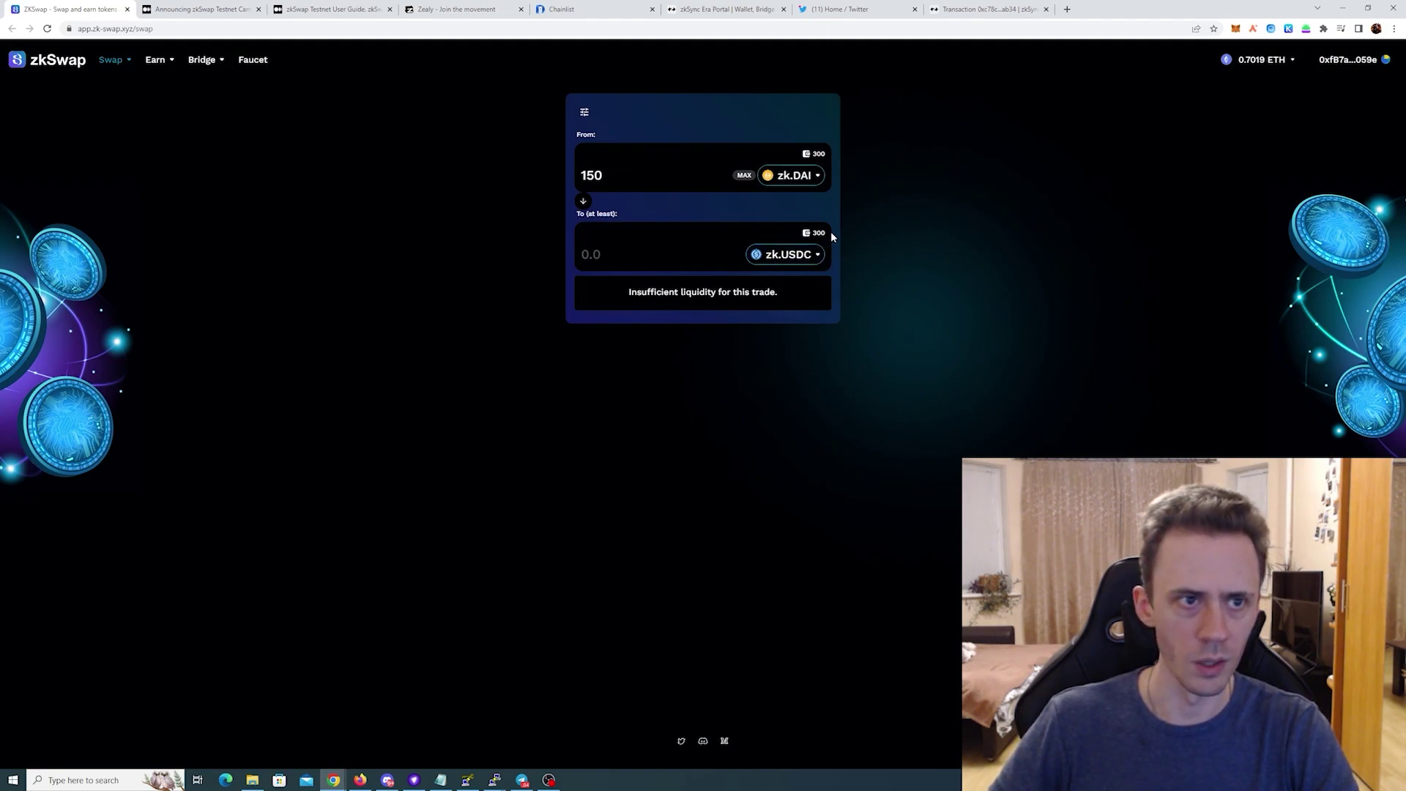
Step: View the Earn > Pools list and enlarge the page
mouse_move(188, 68)
click(166, 82)
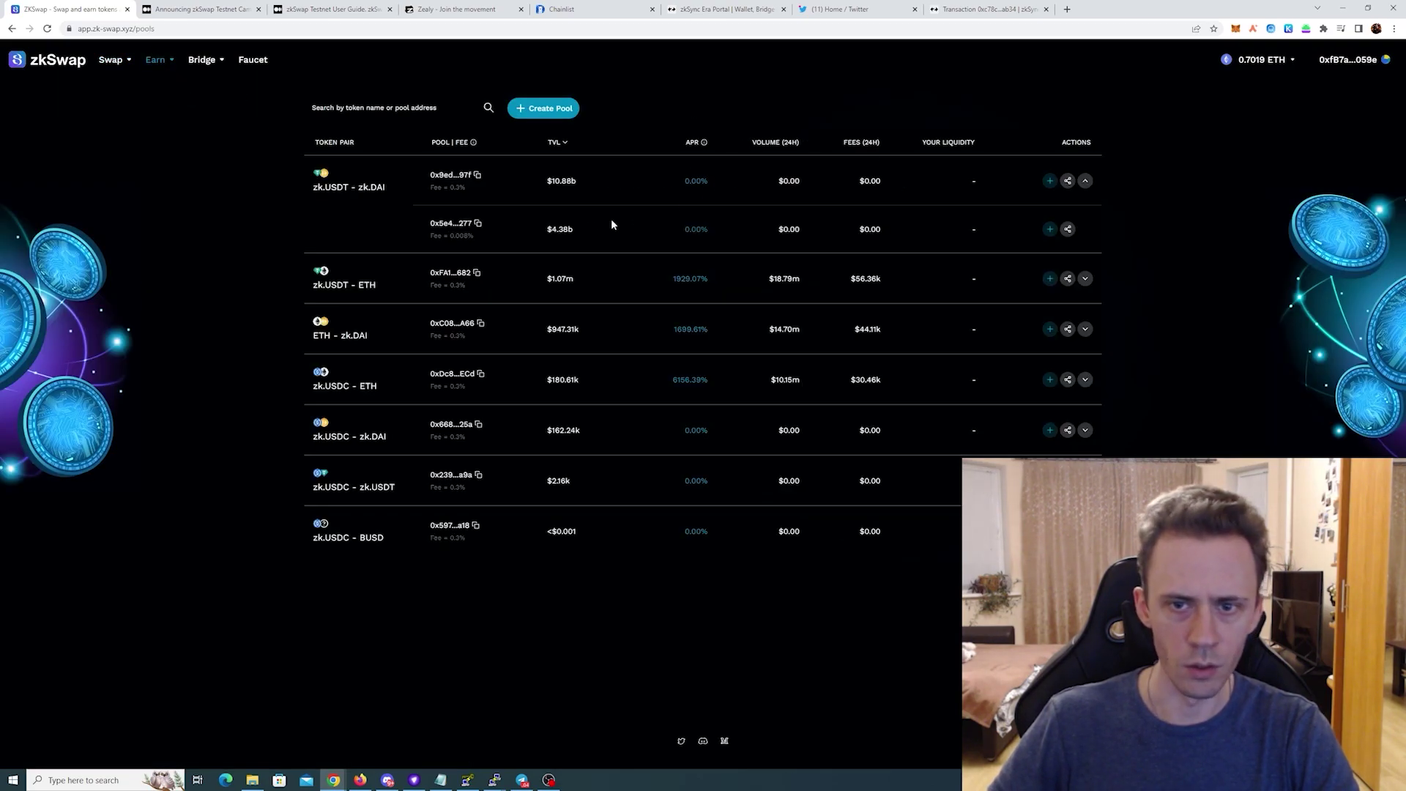
key(ctrl+plus)
key(ctrl+plus)
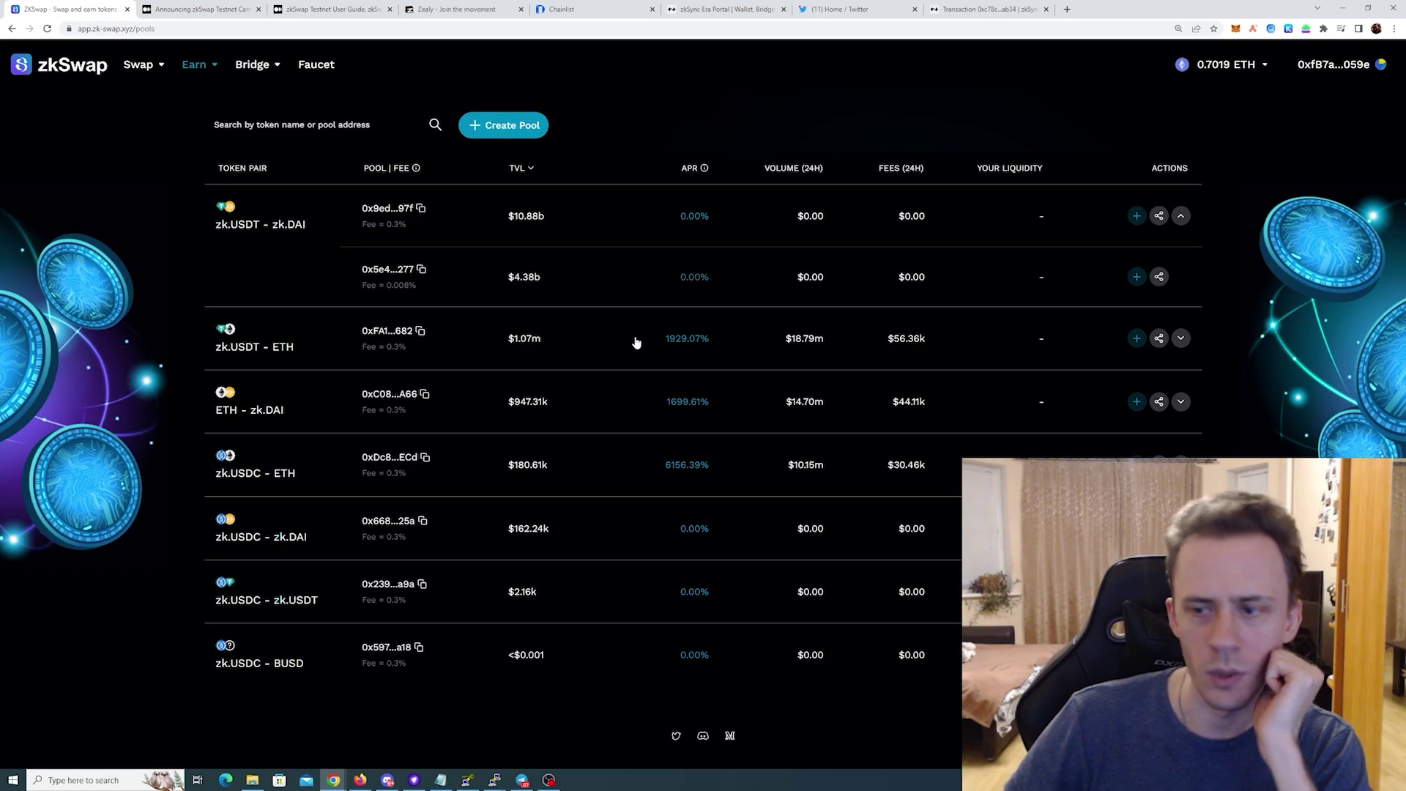
Step: Back on Swap, approve zk.DAI and submit the 150 zk.DAI to zk.USDC swap
mouse_move(141, 66)
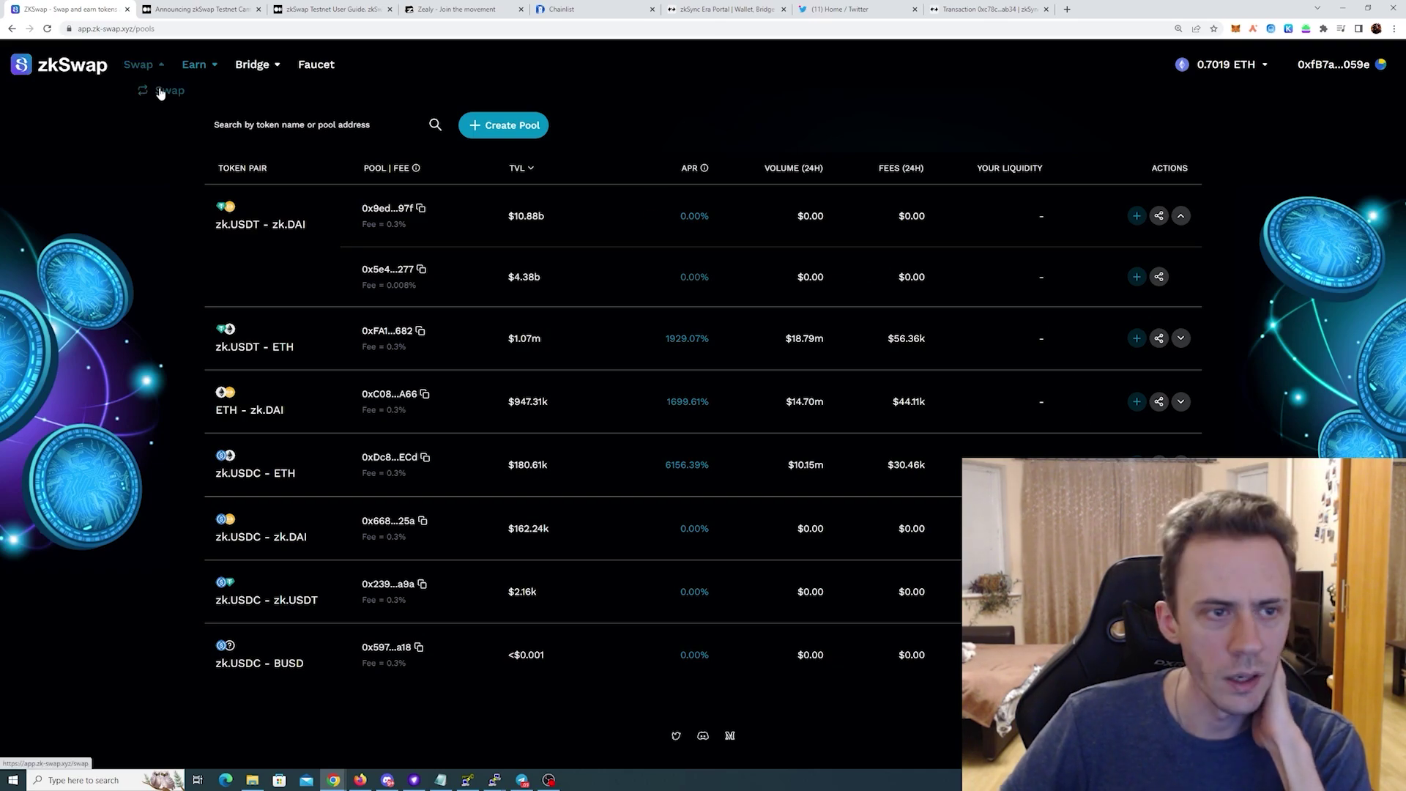
click(160, 92)
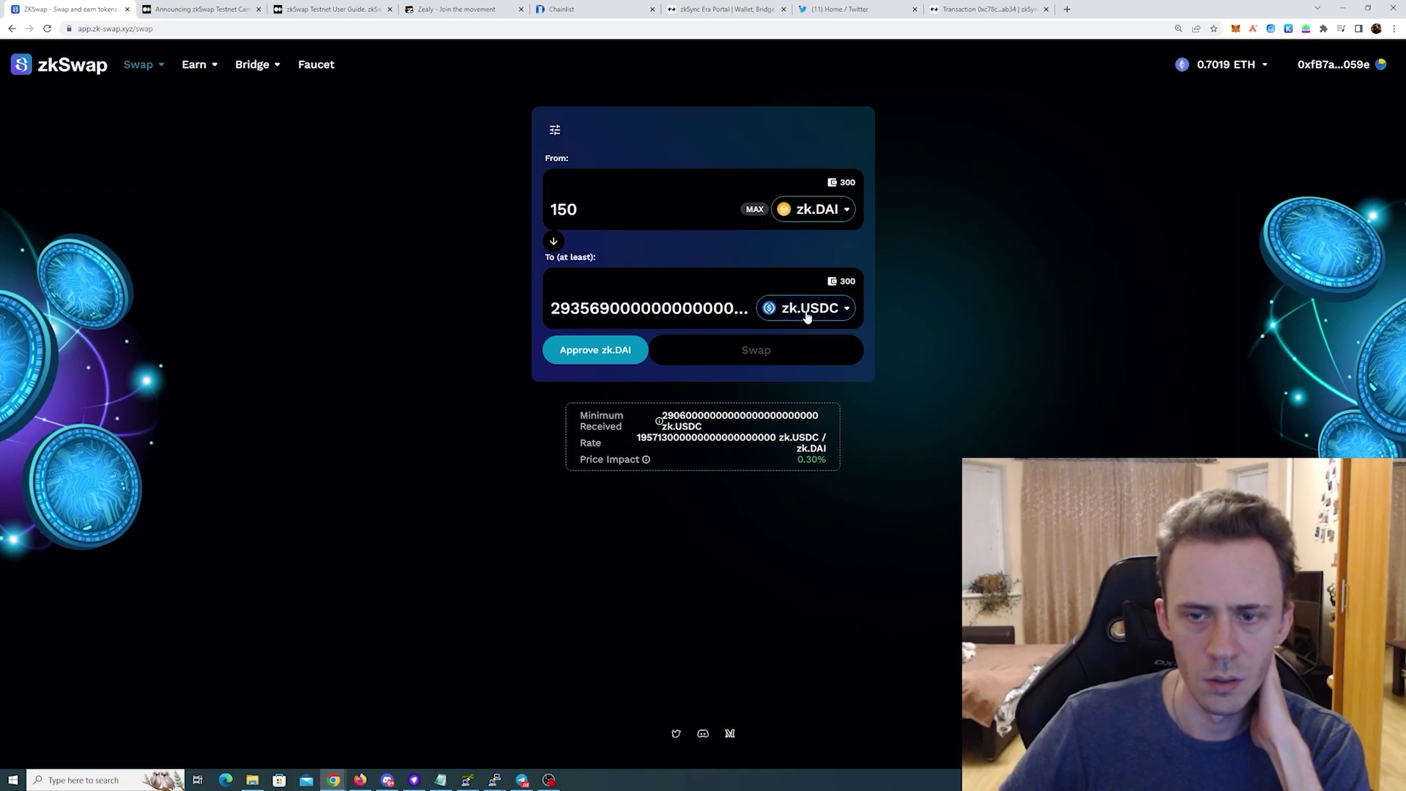
click(594, 355)
click(797, 500)
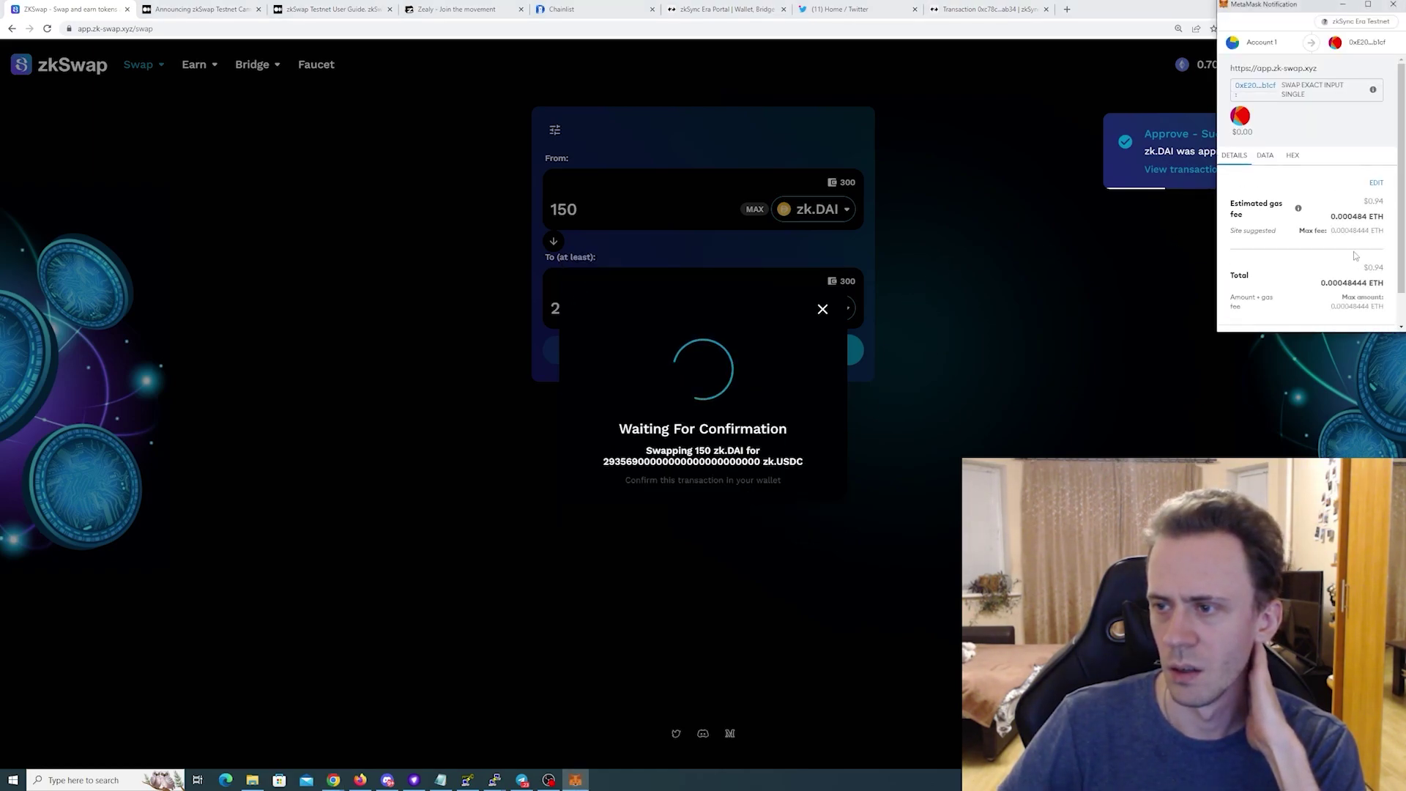
Step: Confirm the 150 zk.DAI to zk.USDC swap in MetaMask and close the submitted notice
scroll(1353, 252, down, 2)
click(1350, 309)
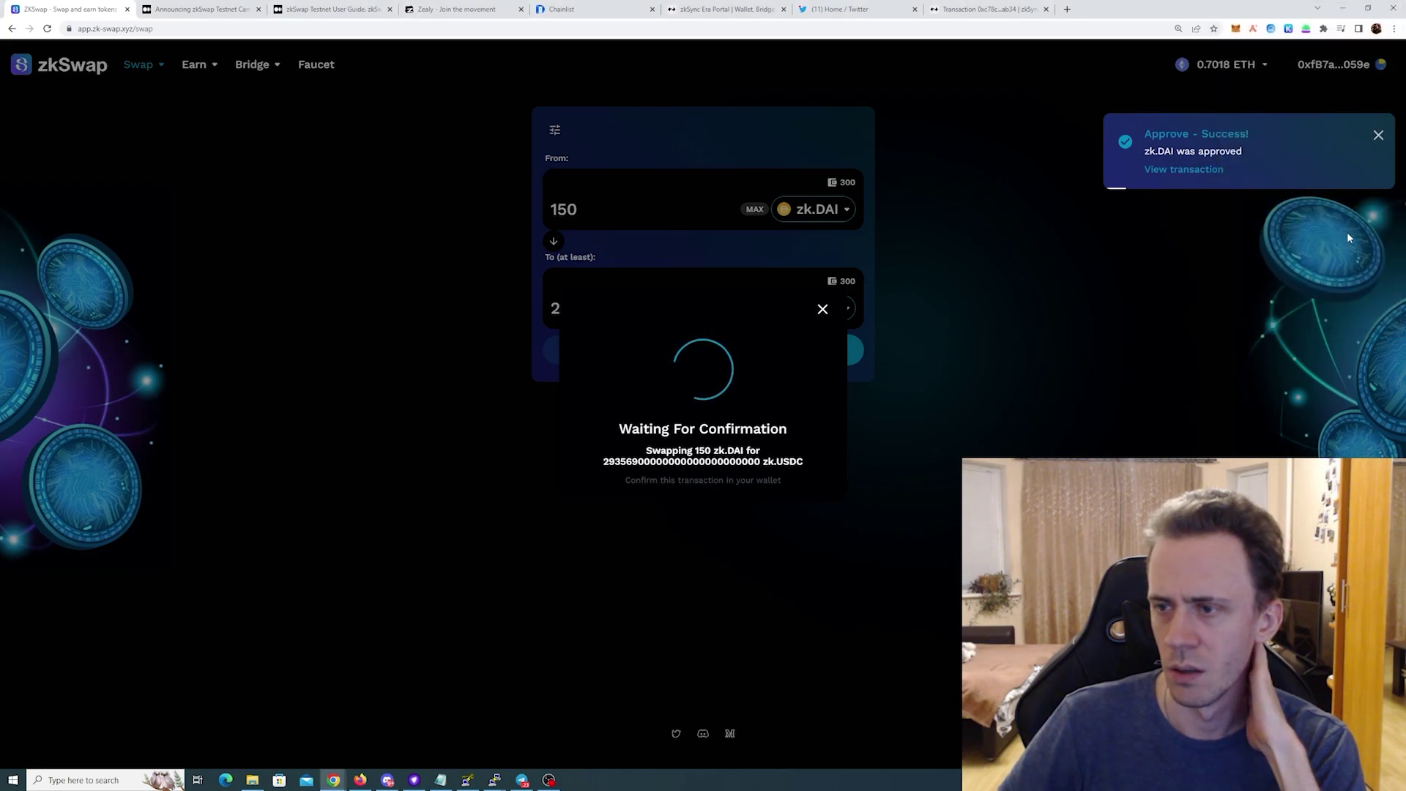
click(716, 478)
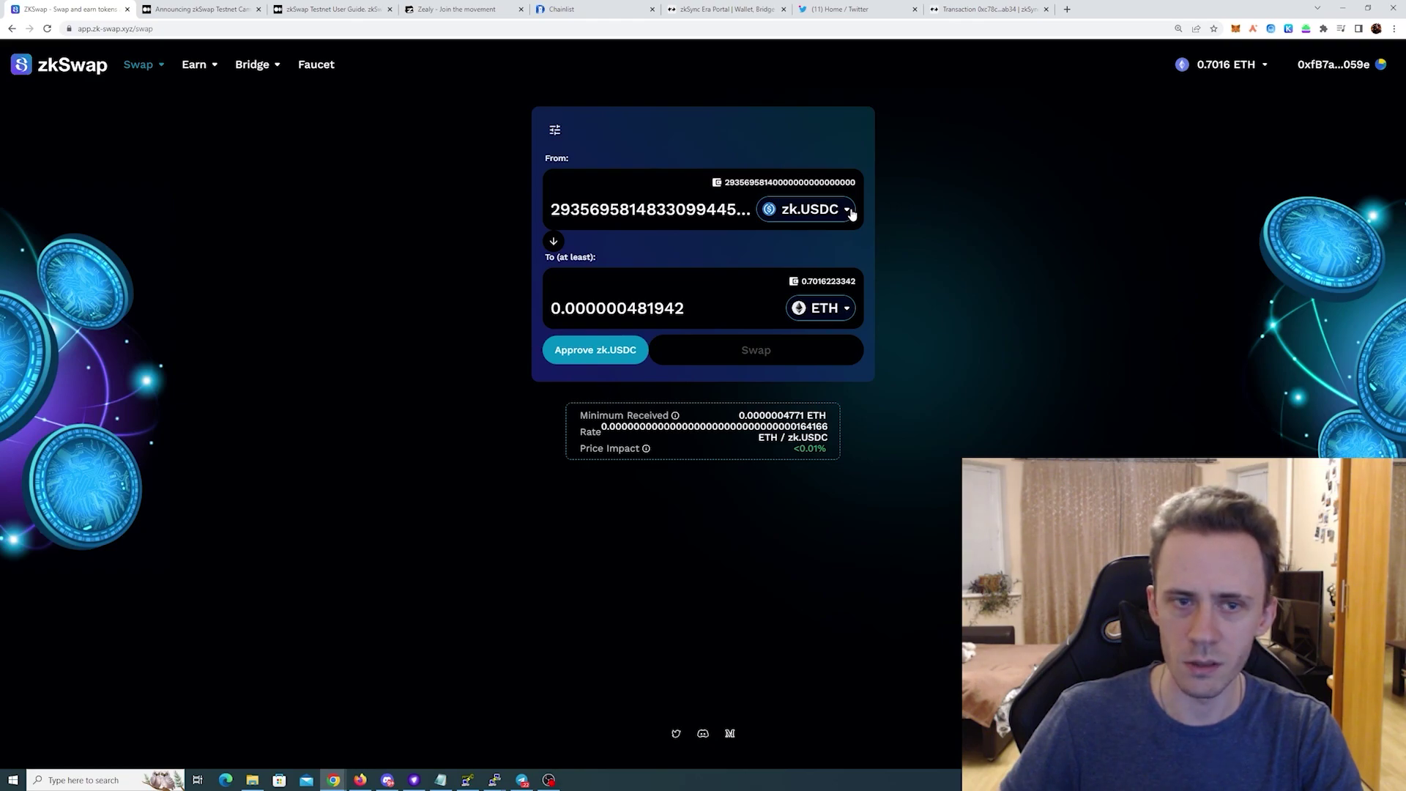
Step: Try zk.USDC as the paying token, then revert to zk.DAI for a 150 zk.DAI to ETH quote
click(850, 211)
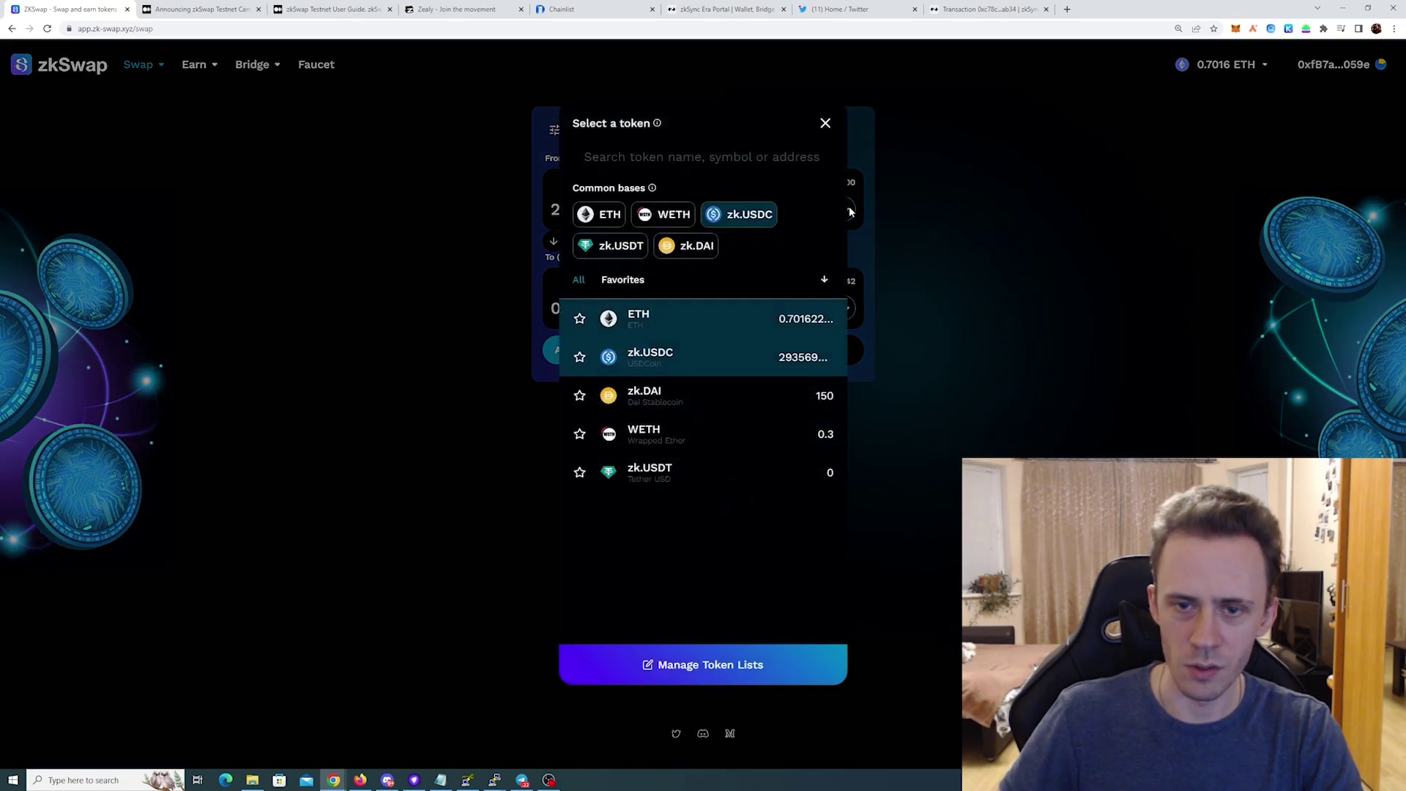
click(826, 126)
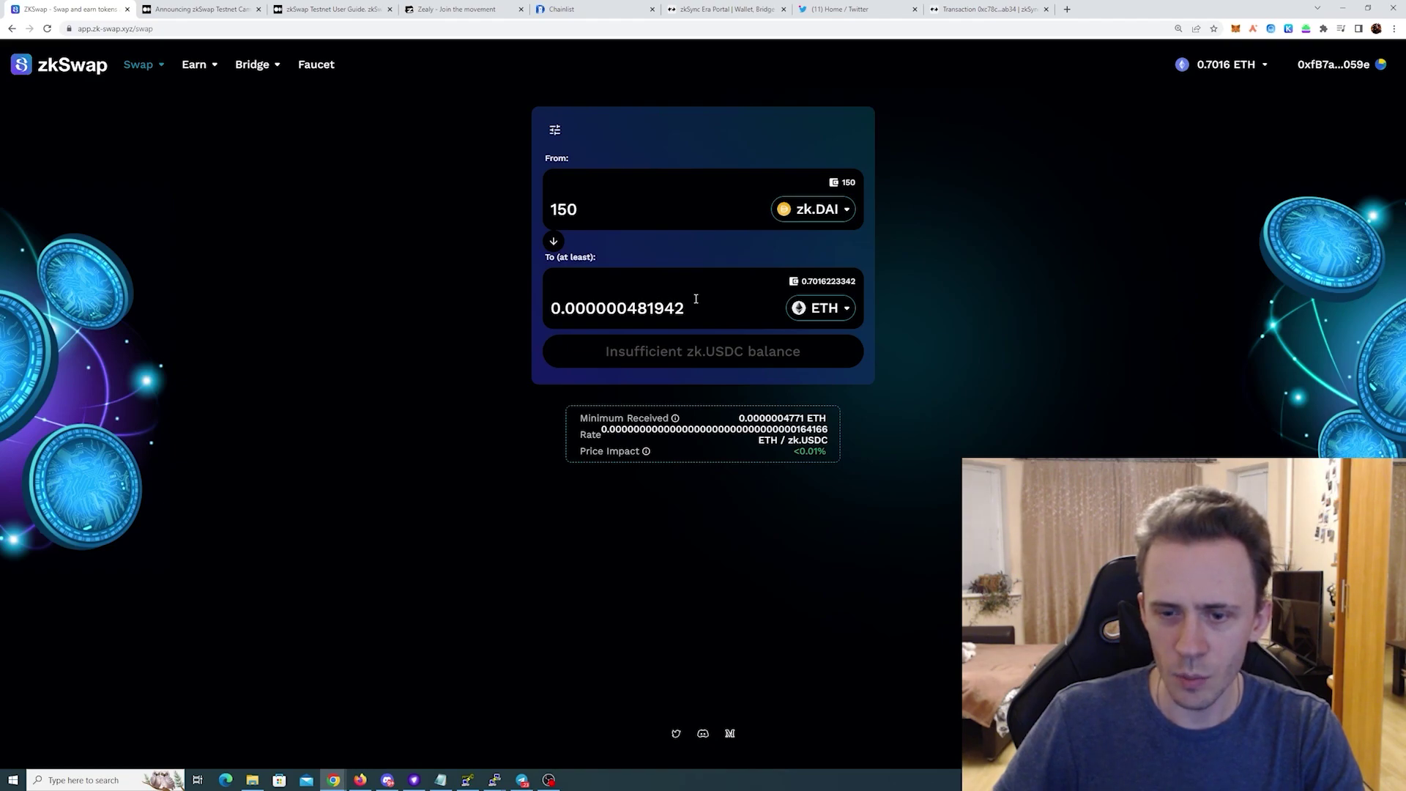
click(847, 211)
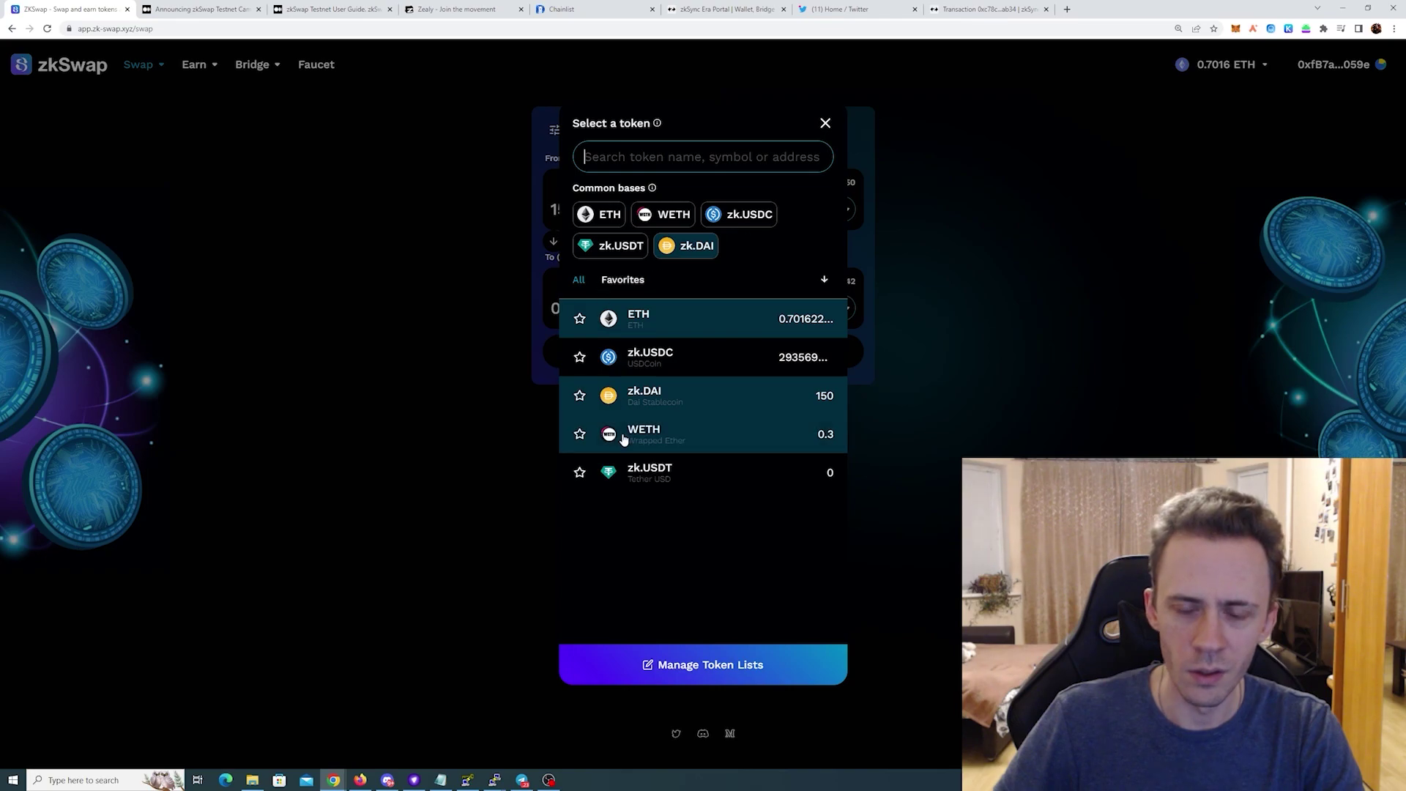
click(682, 363)
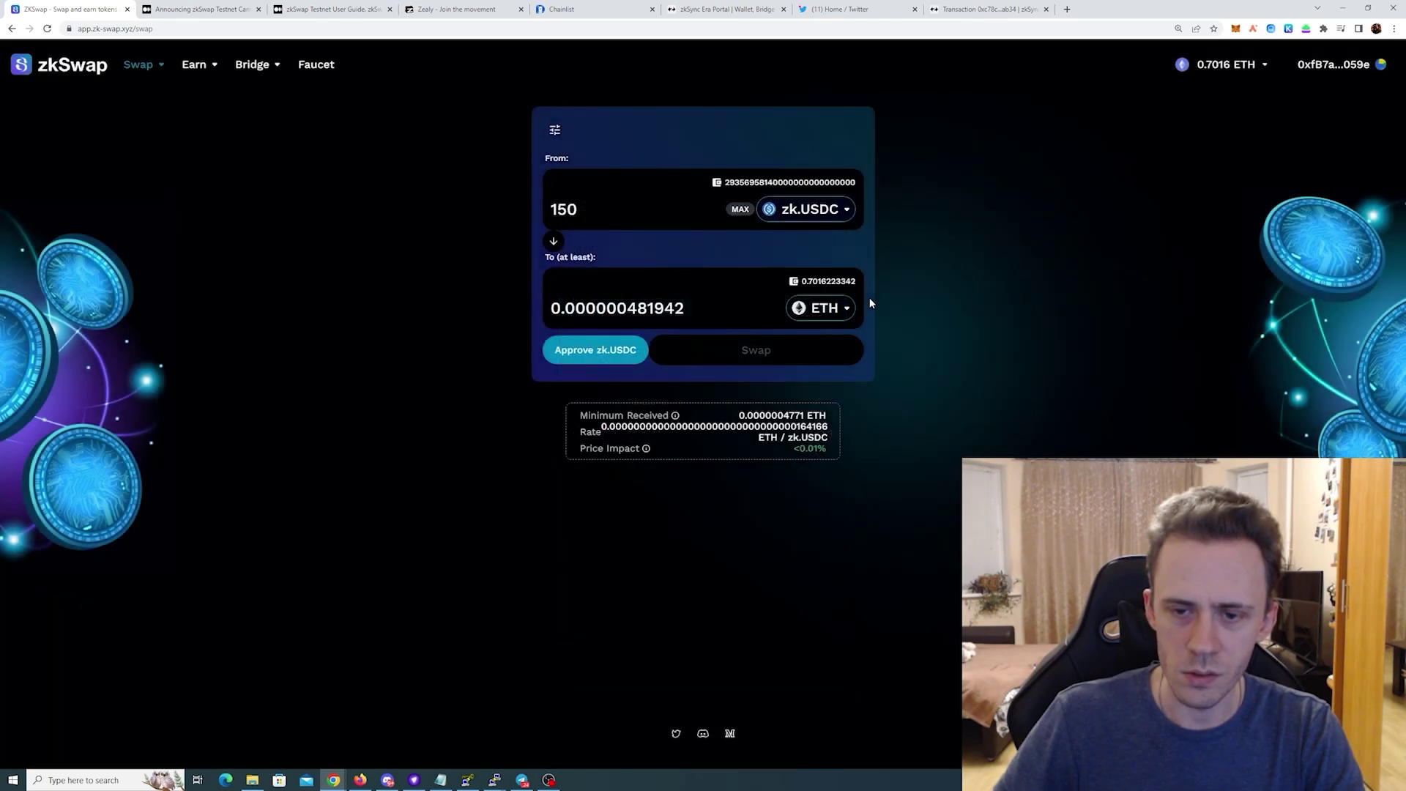
click(847, 216)
click(697, 246)
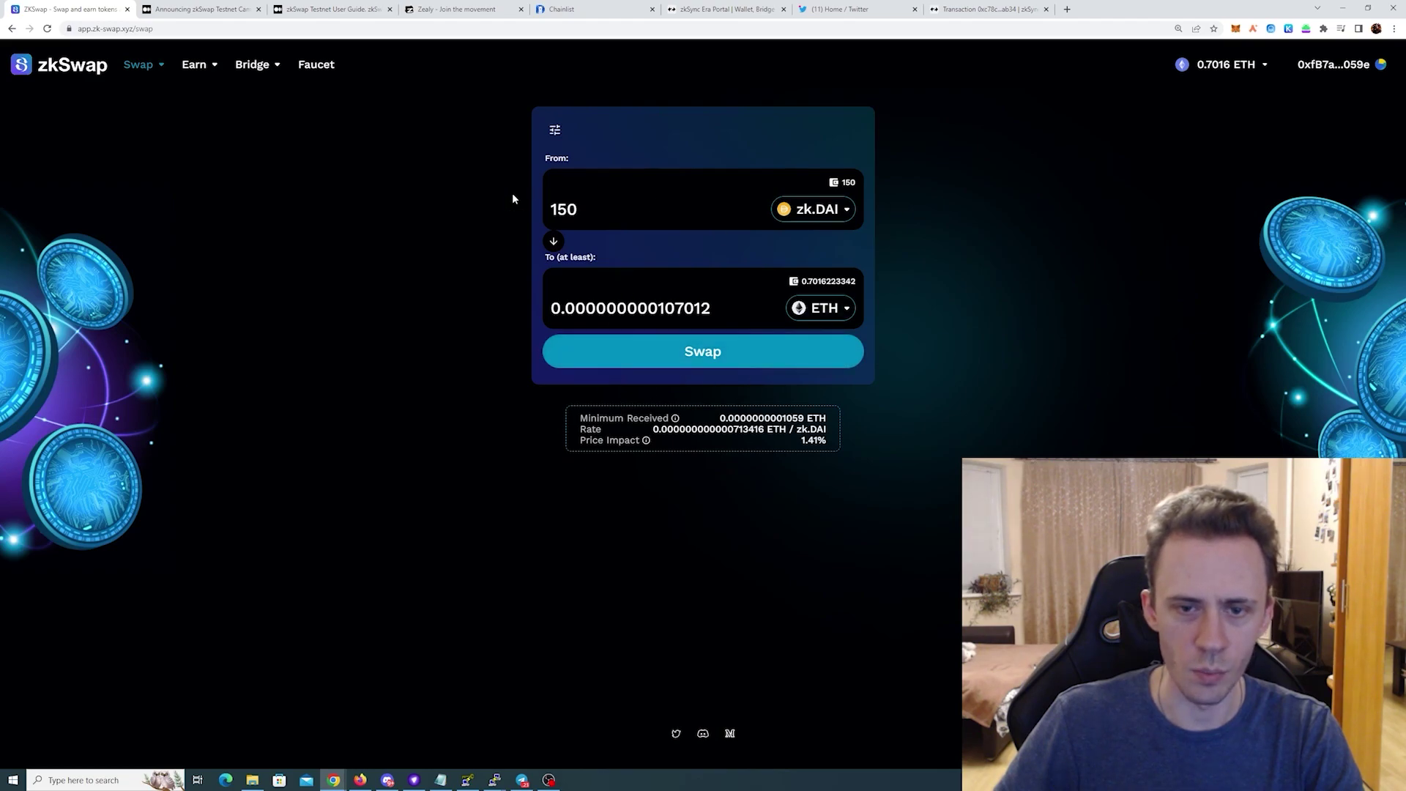
click(844, 211)
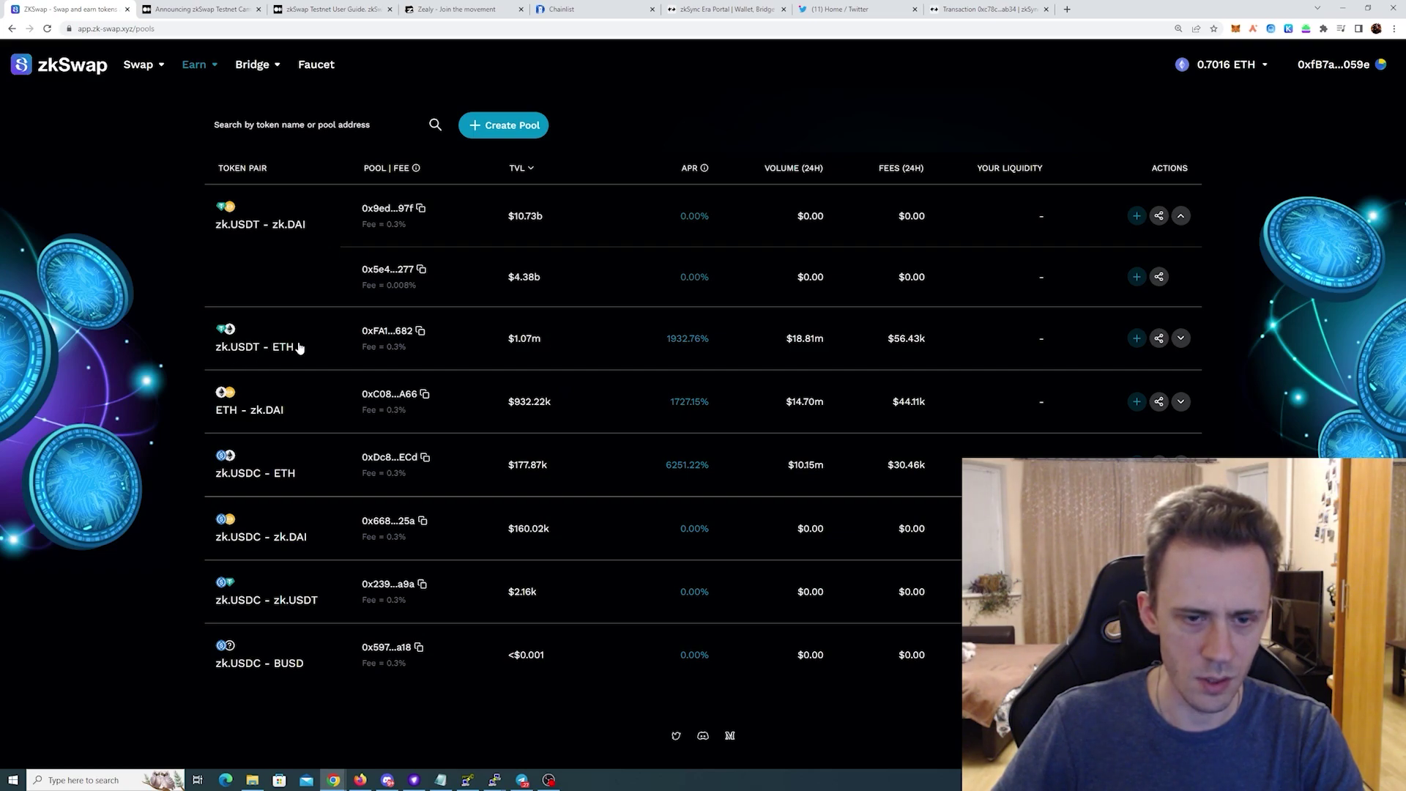
Step: On the swap form, try ETH at its maximum balance, then WETH as the paying token
mouse_move(139, 66)
click(145, 94)
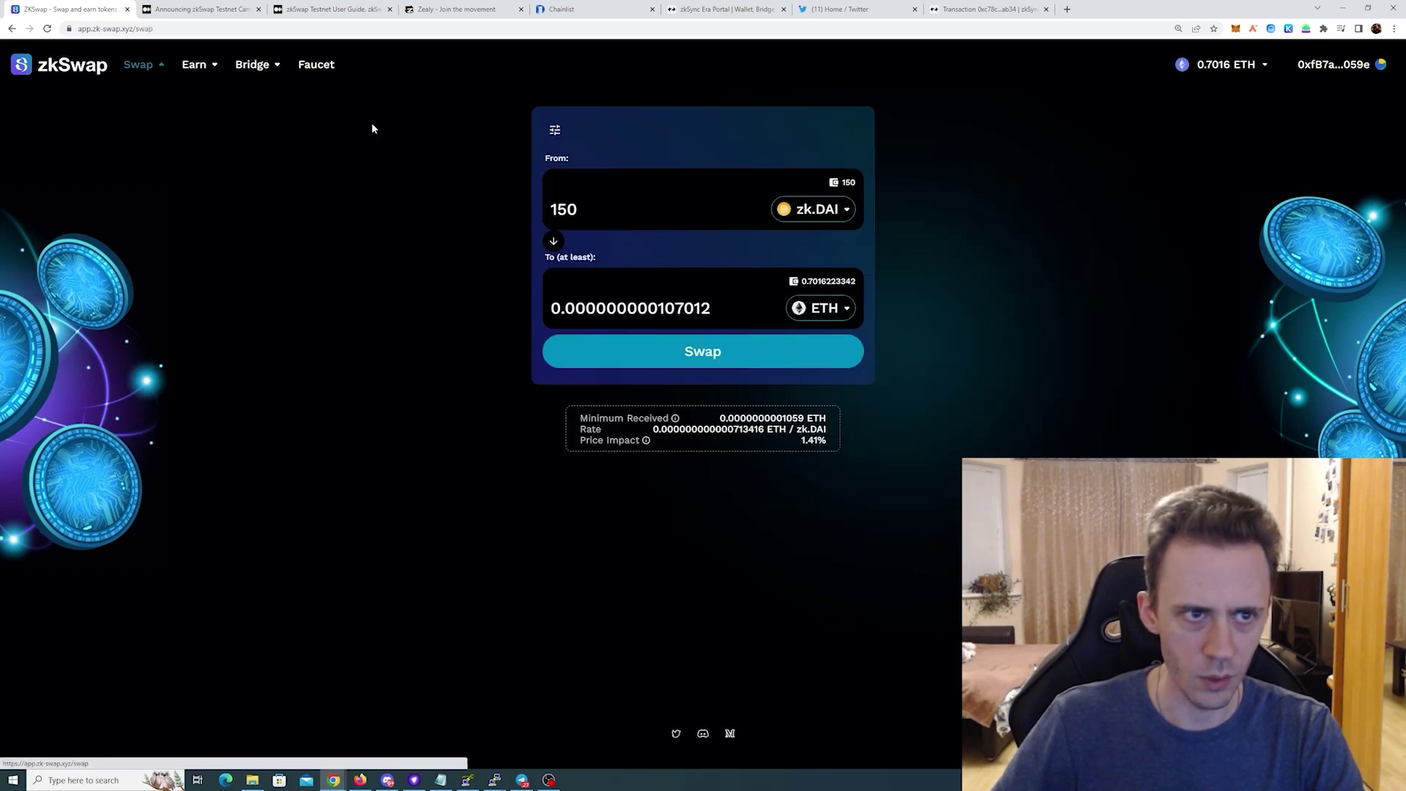
click(847, 211)
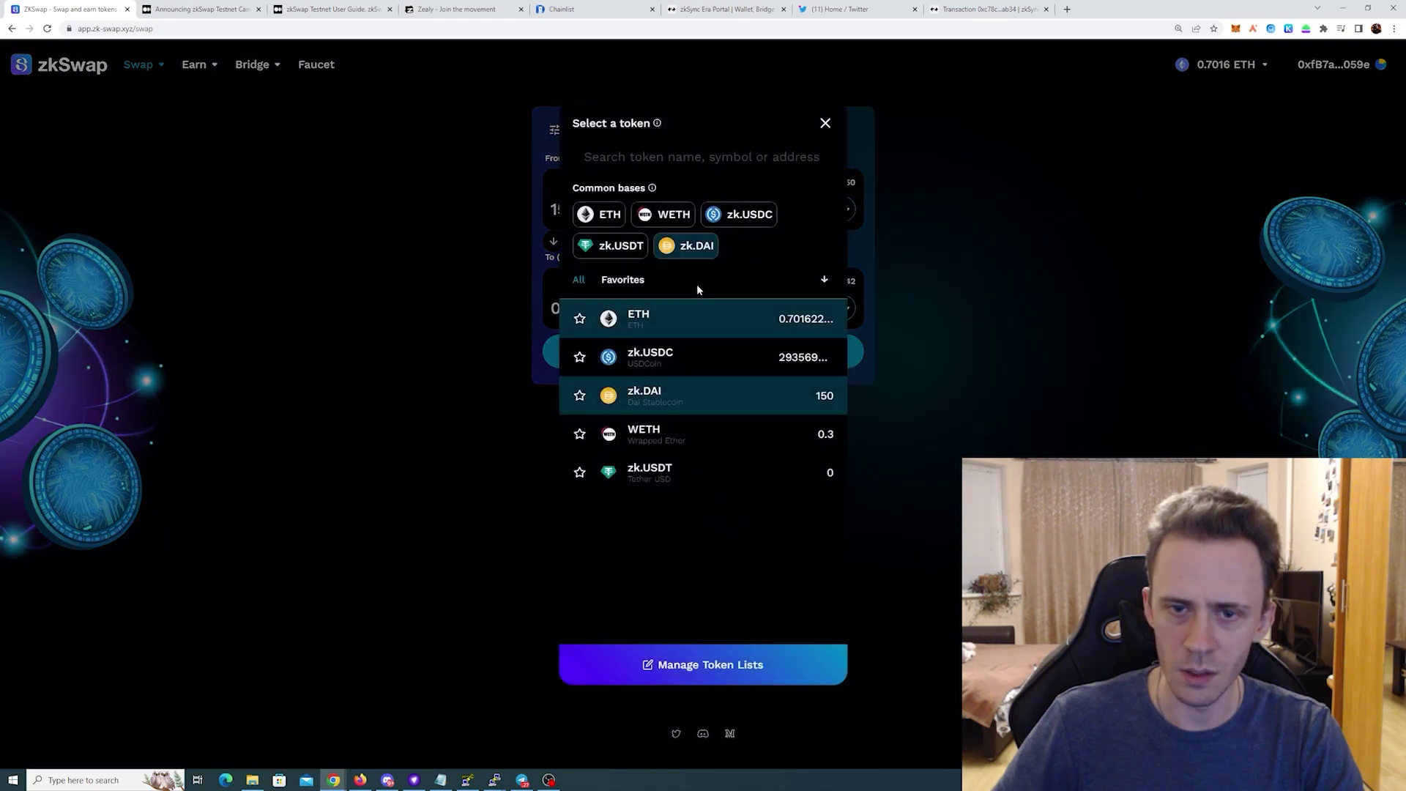
click(599, 217)
click(766, 210)
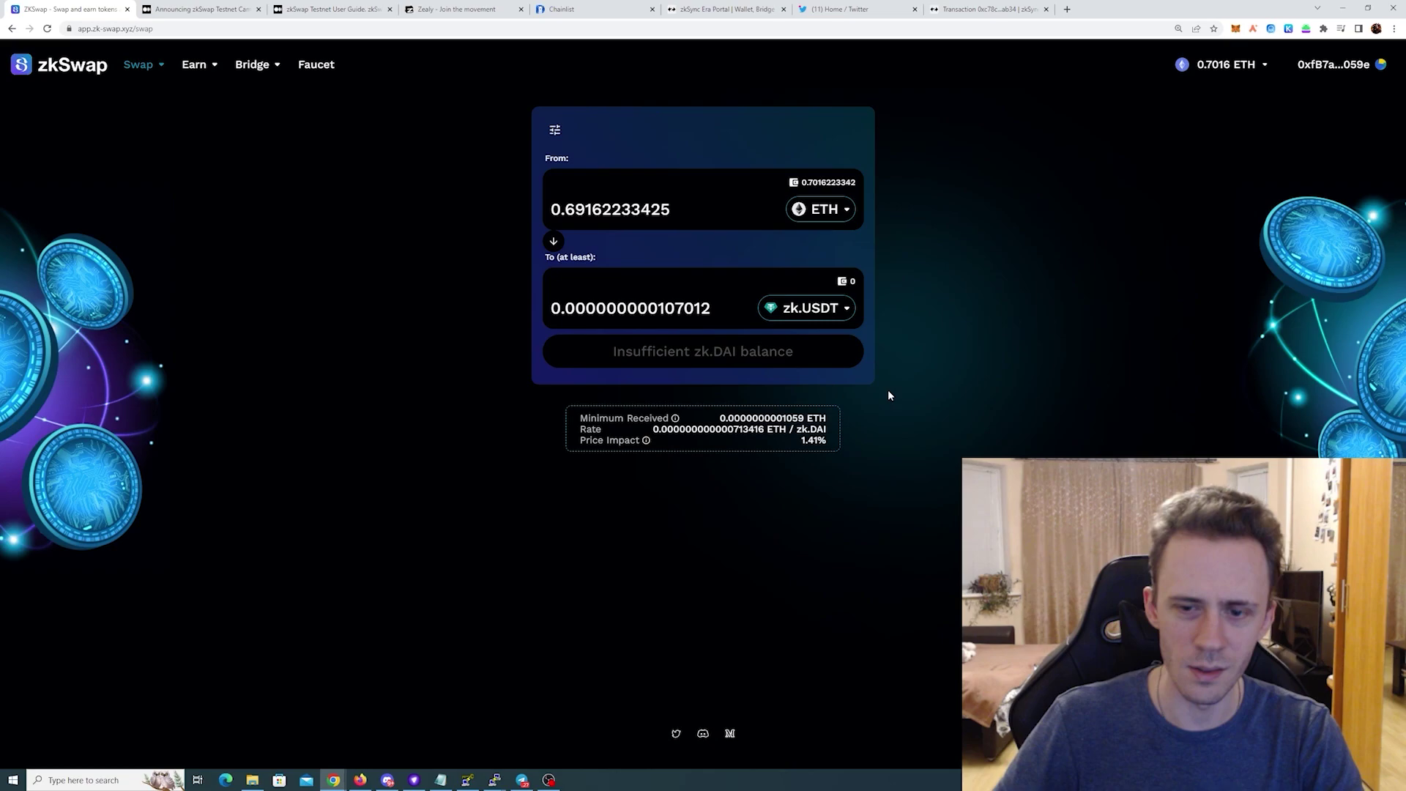
click(820, 208)
click(722, 480)
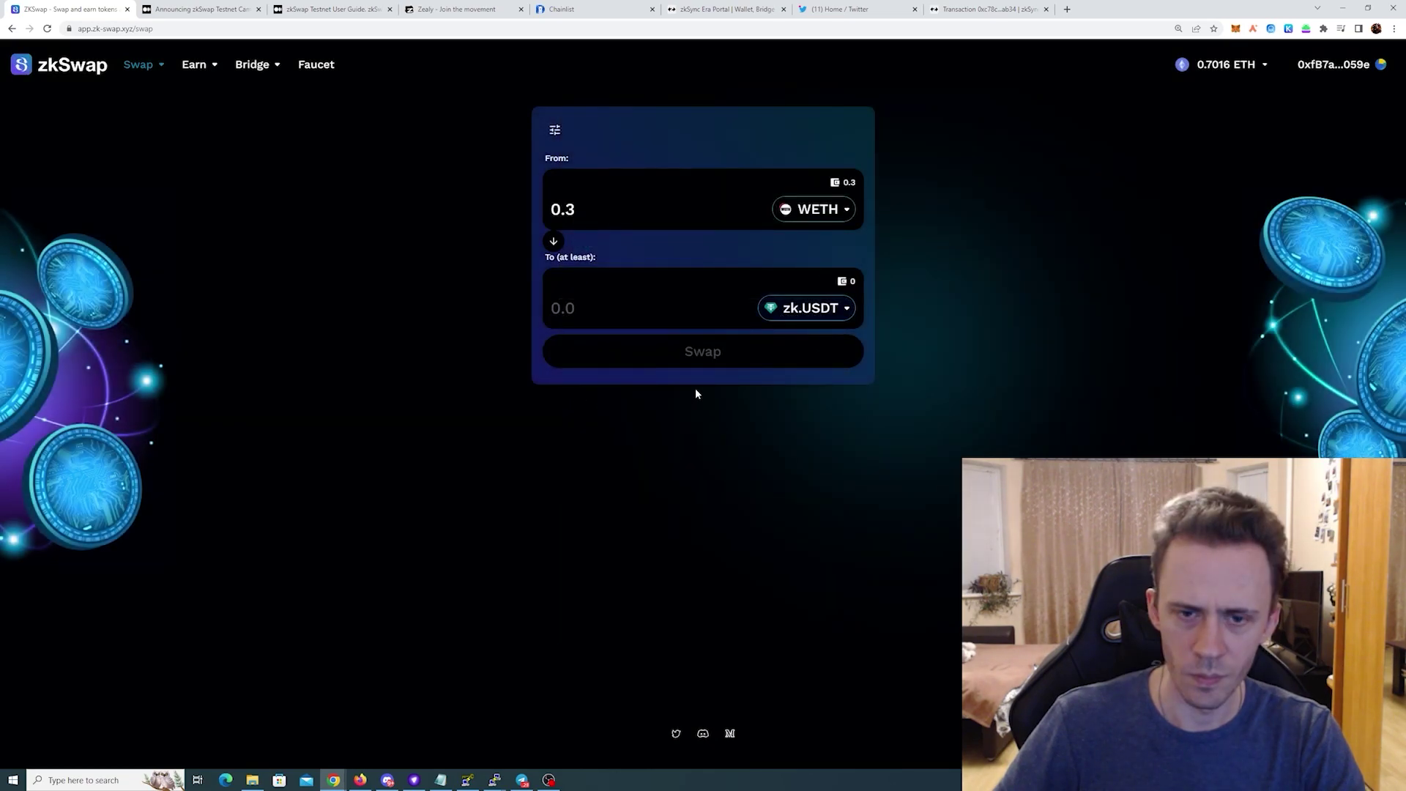
Step: Reload the page and enter 0.3 ETH to swap for about 16316.2 zk.USDT
click(652, 223)
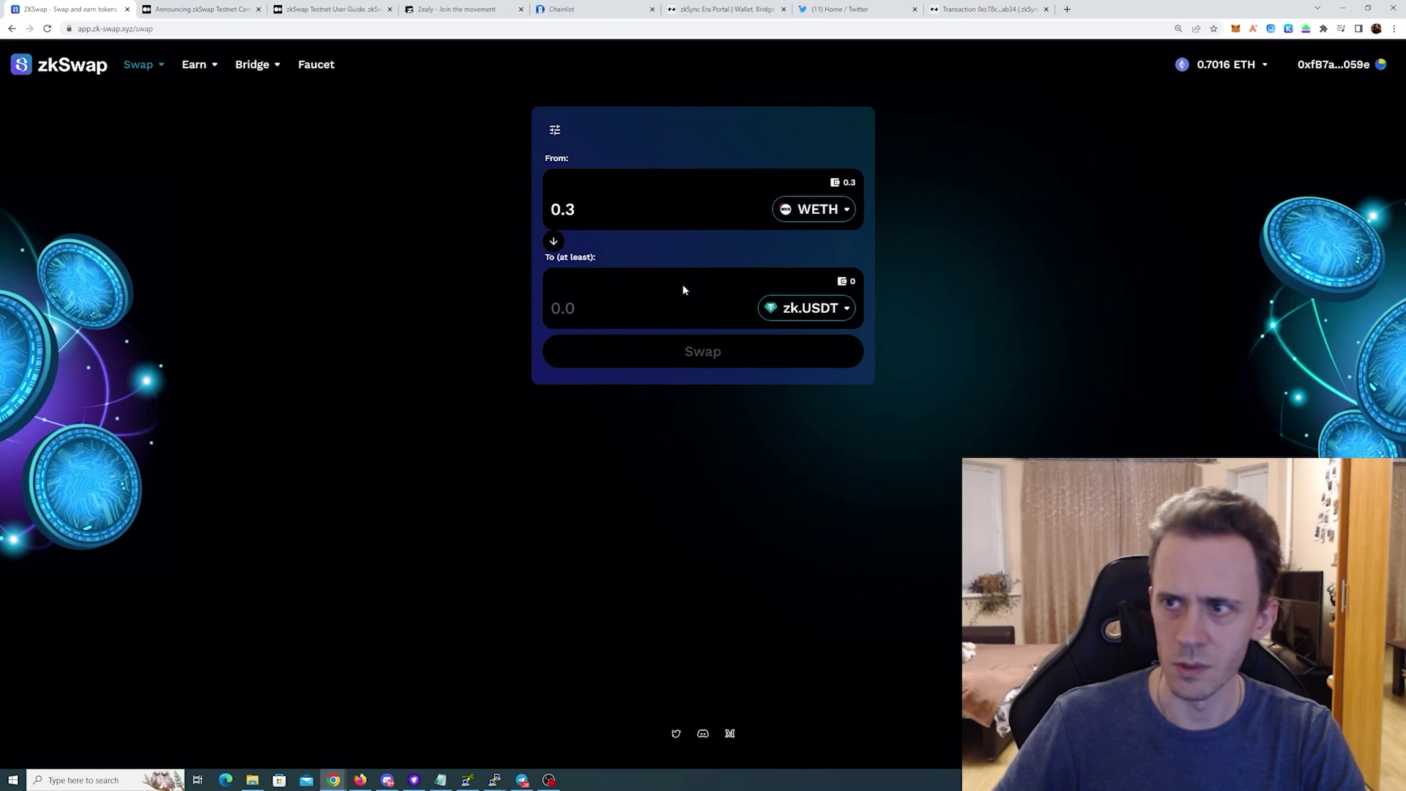
double_click(711, 186)
key(F5)
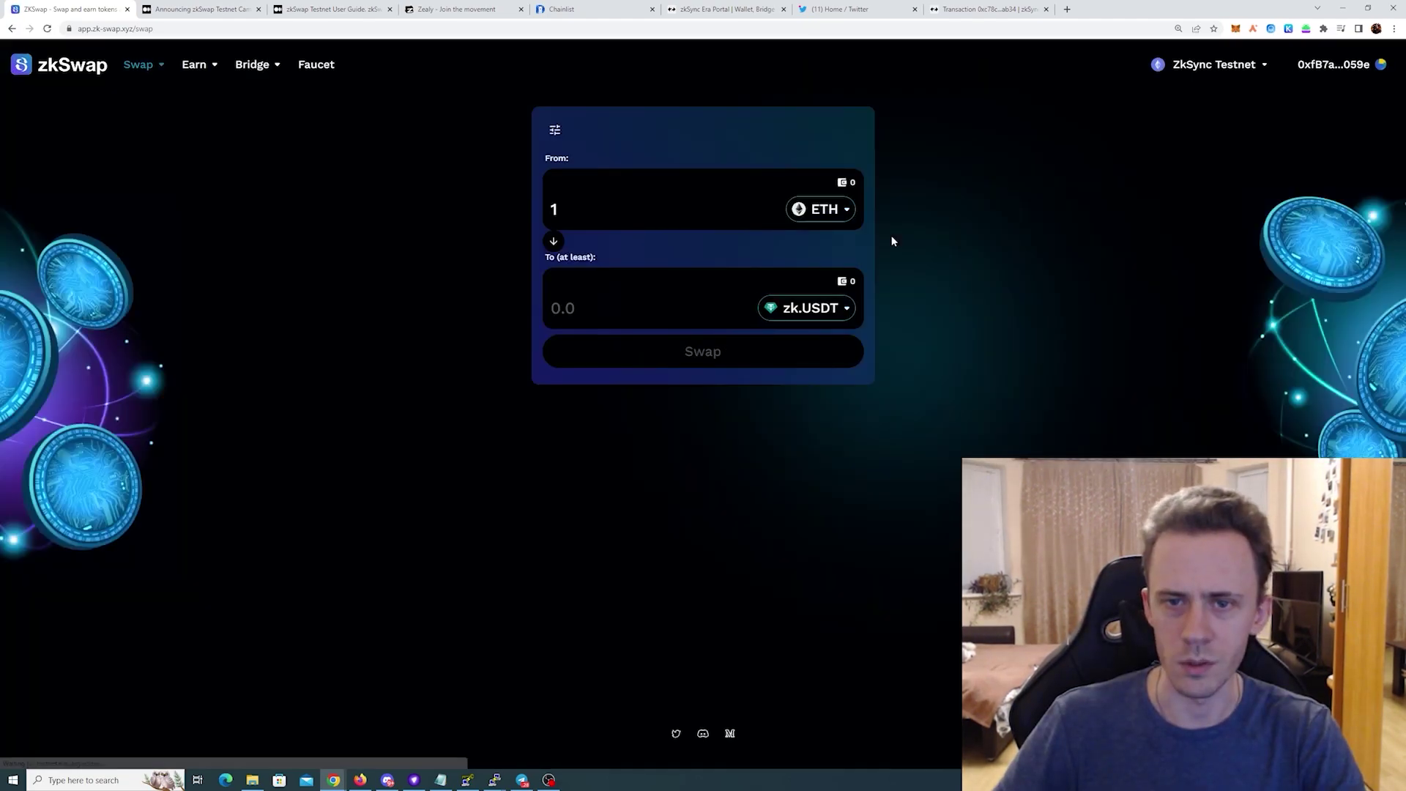
click(815, 324)
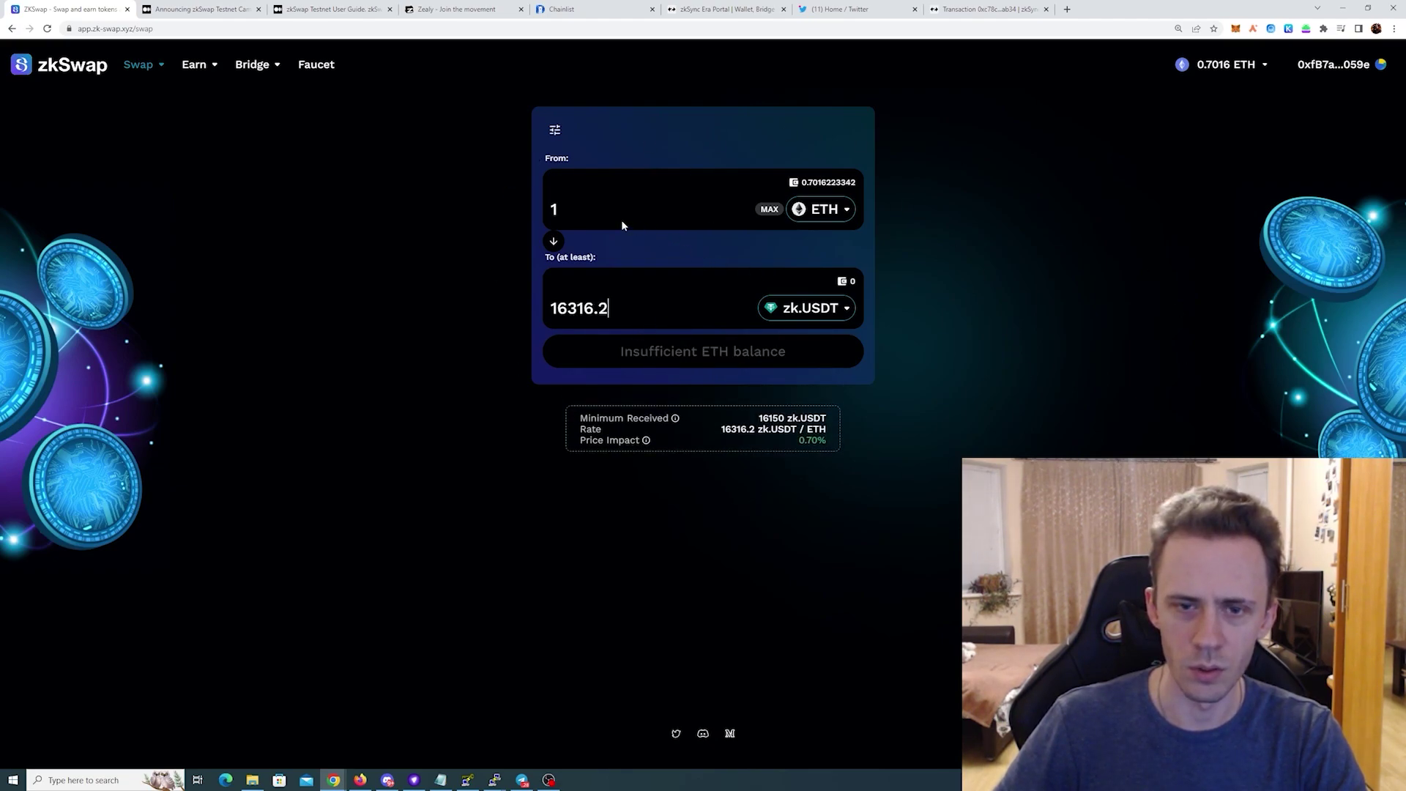
click(621, 219)
key(BackSpace)
text(0.)
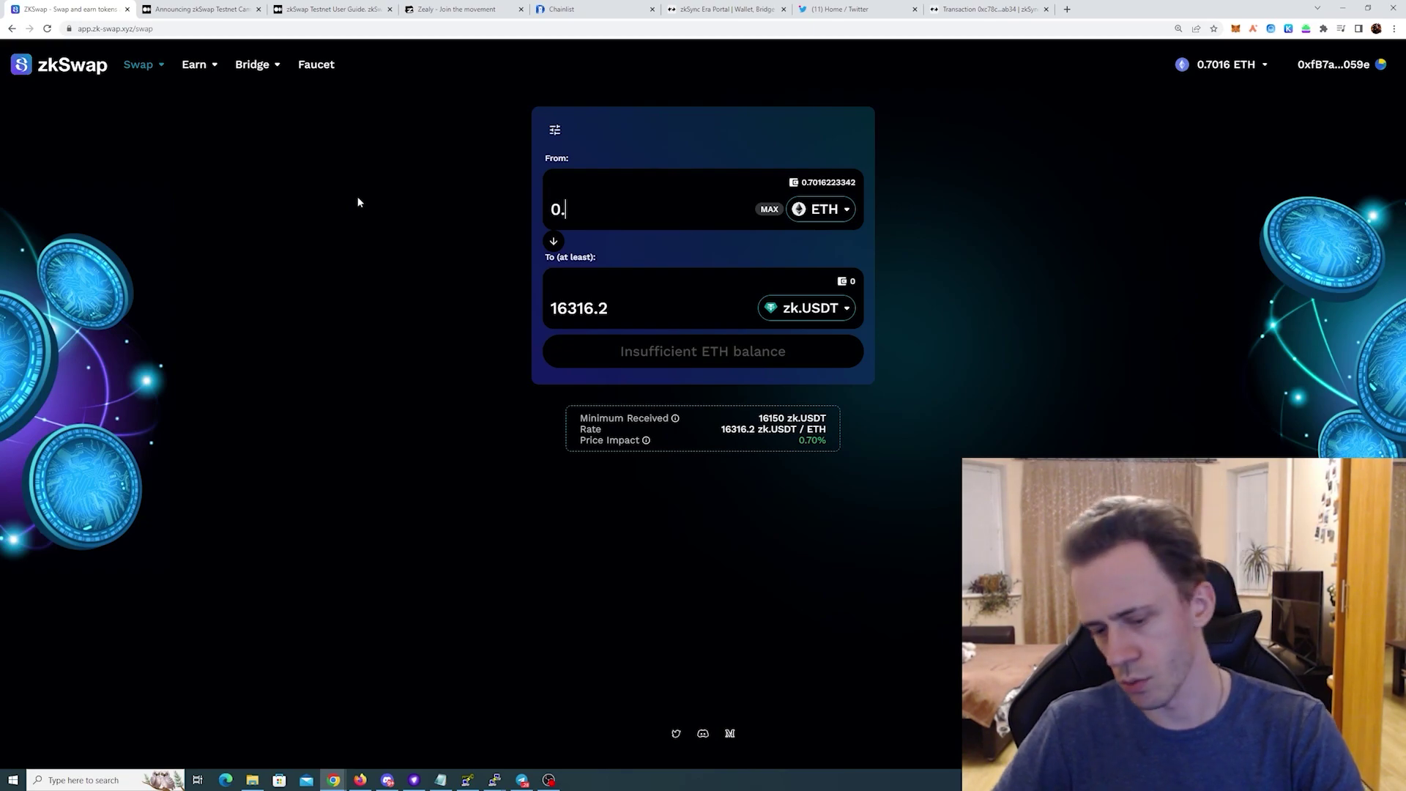
text(3)
click(642, 304)
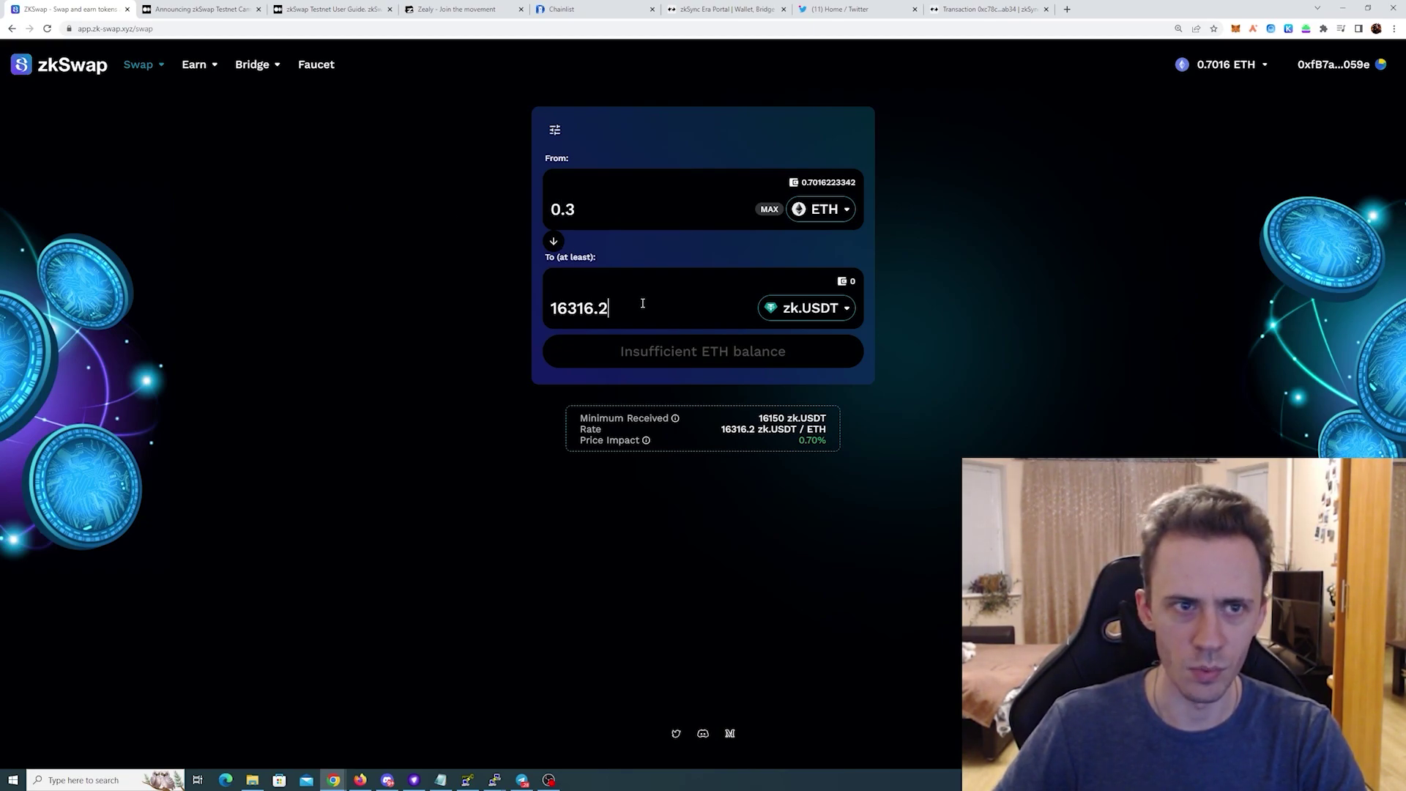
click(629, 209)
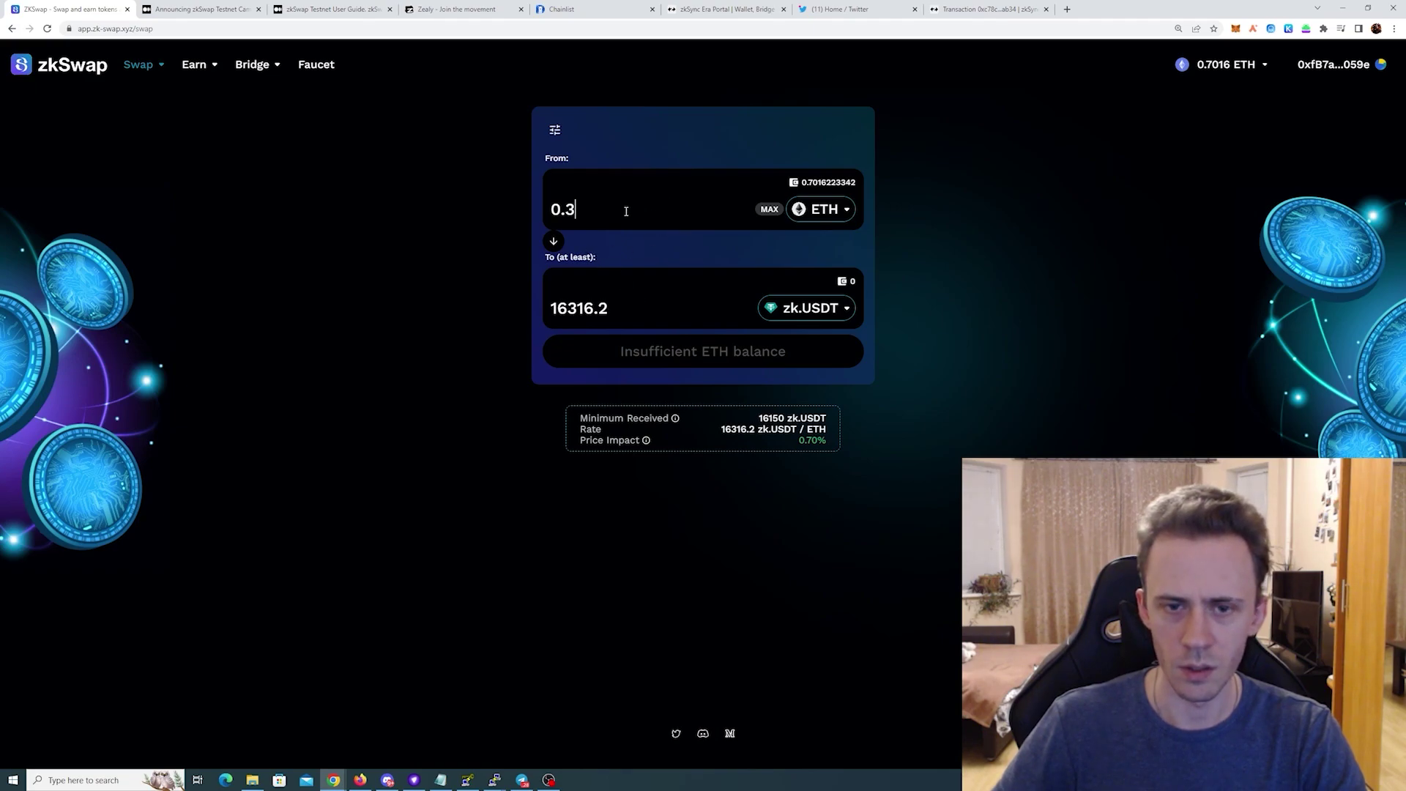
click(607, 289)
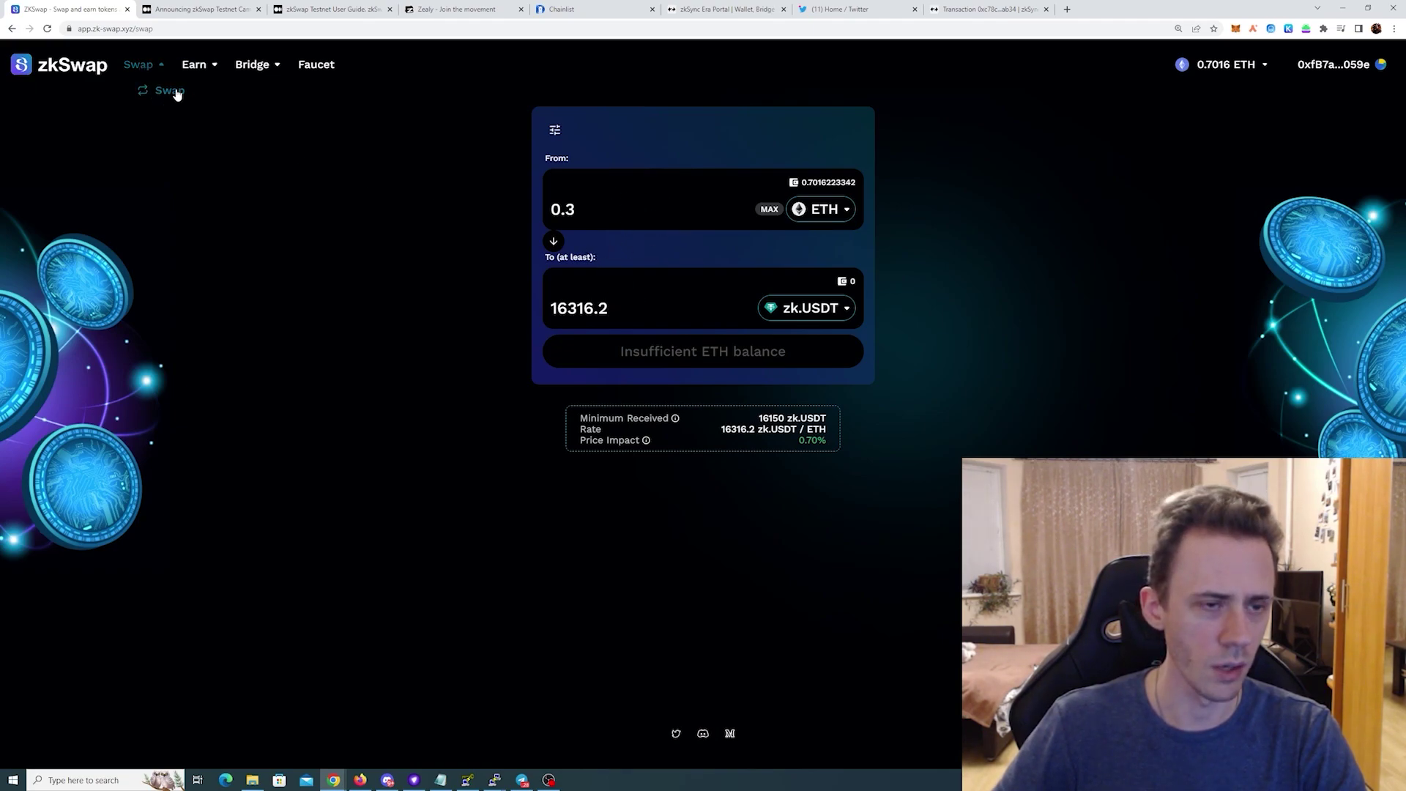
Step: Start a deposit into the zk.USDC - ETH pool using the Passive price range
mouse_move(197, 65)
click(210, 90)
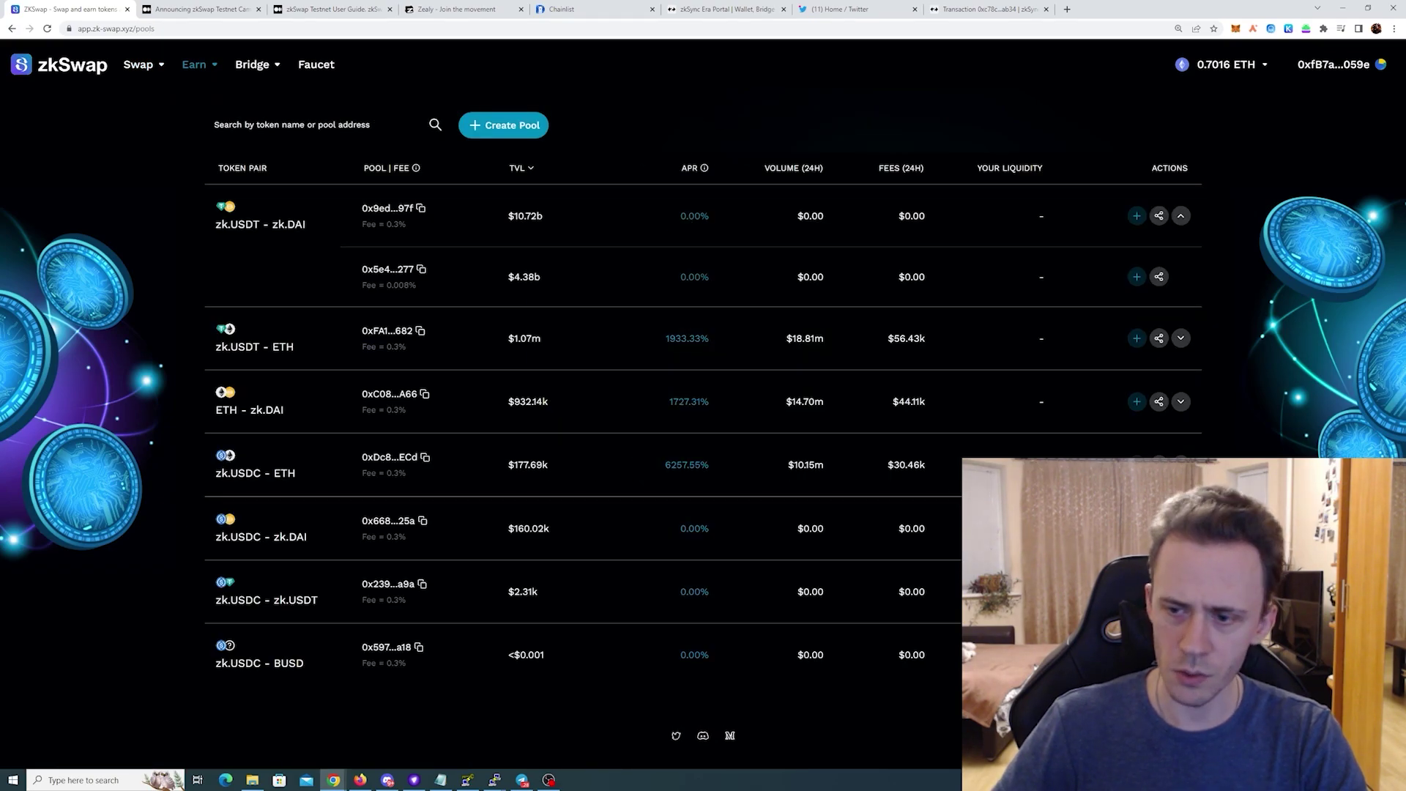
click(1136, 464)
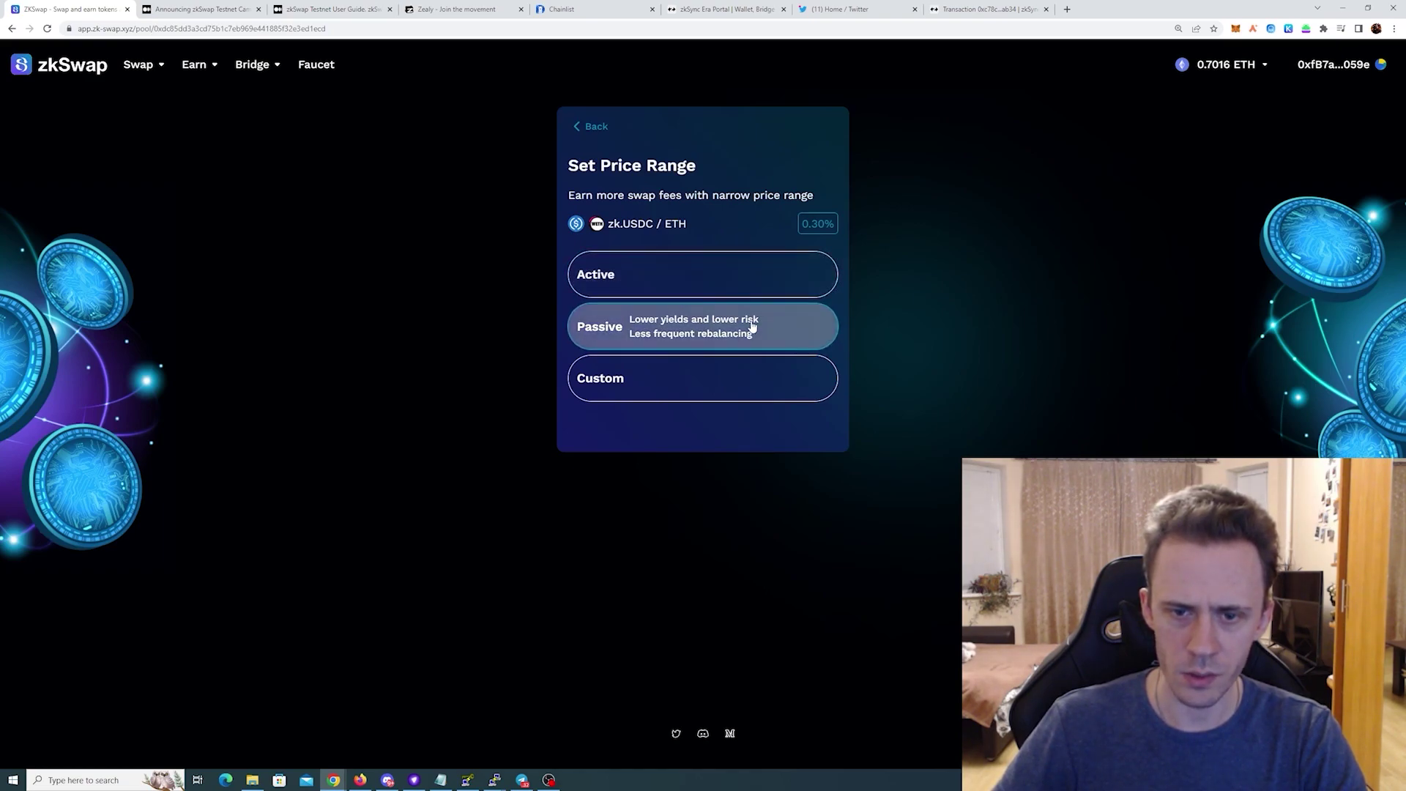
click(706, 333)
click(697, 452)
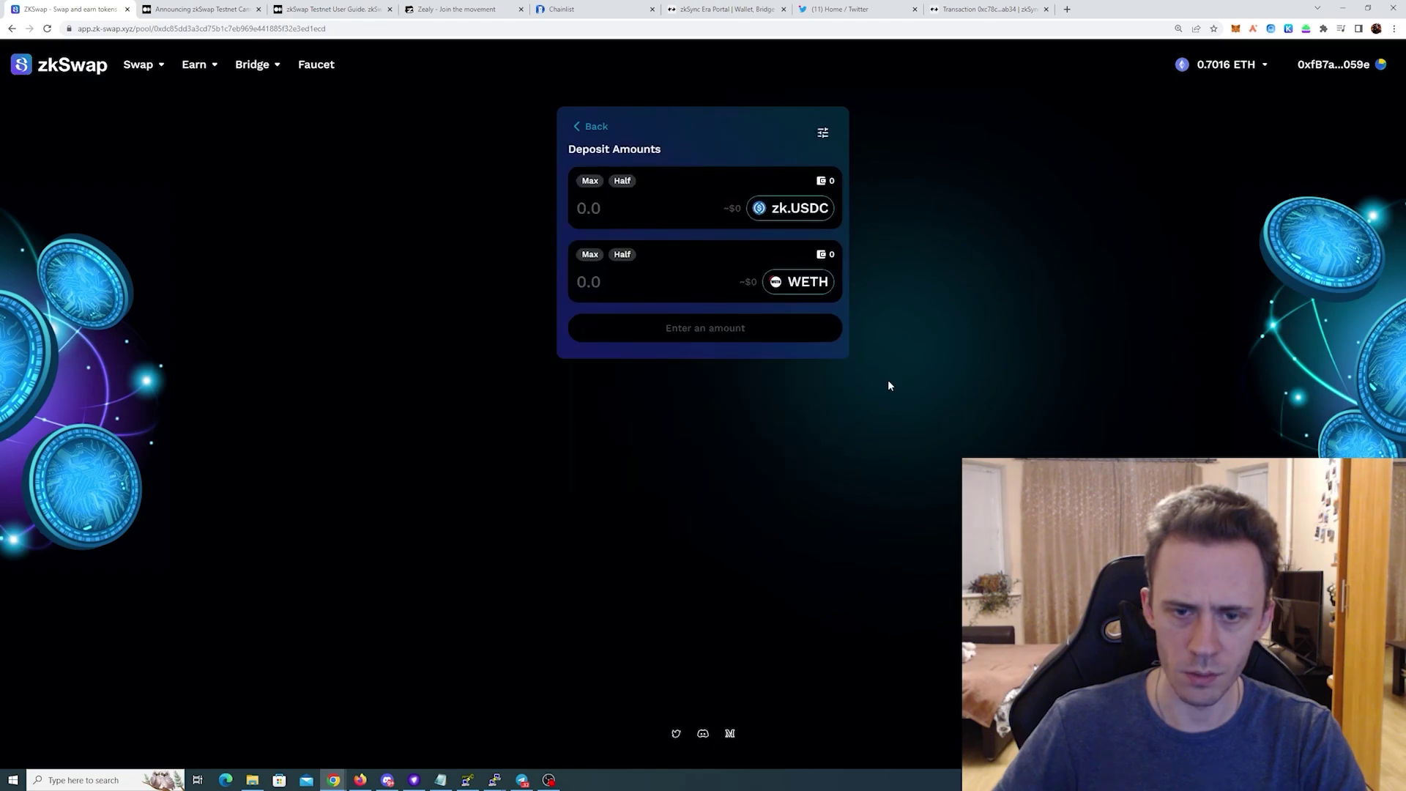
Step: Fill in half of each balance, 0.15 WETH and half the zk.USDC, then return to Pools
click(637, 285)
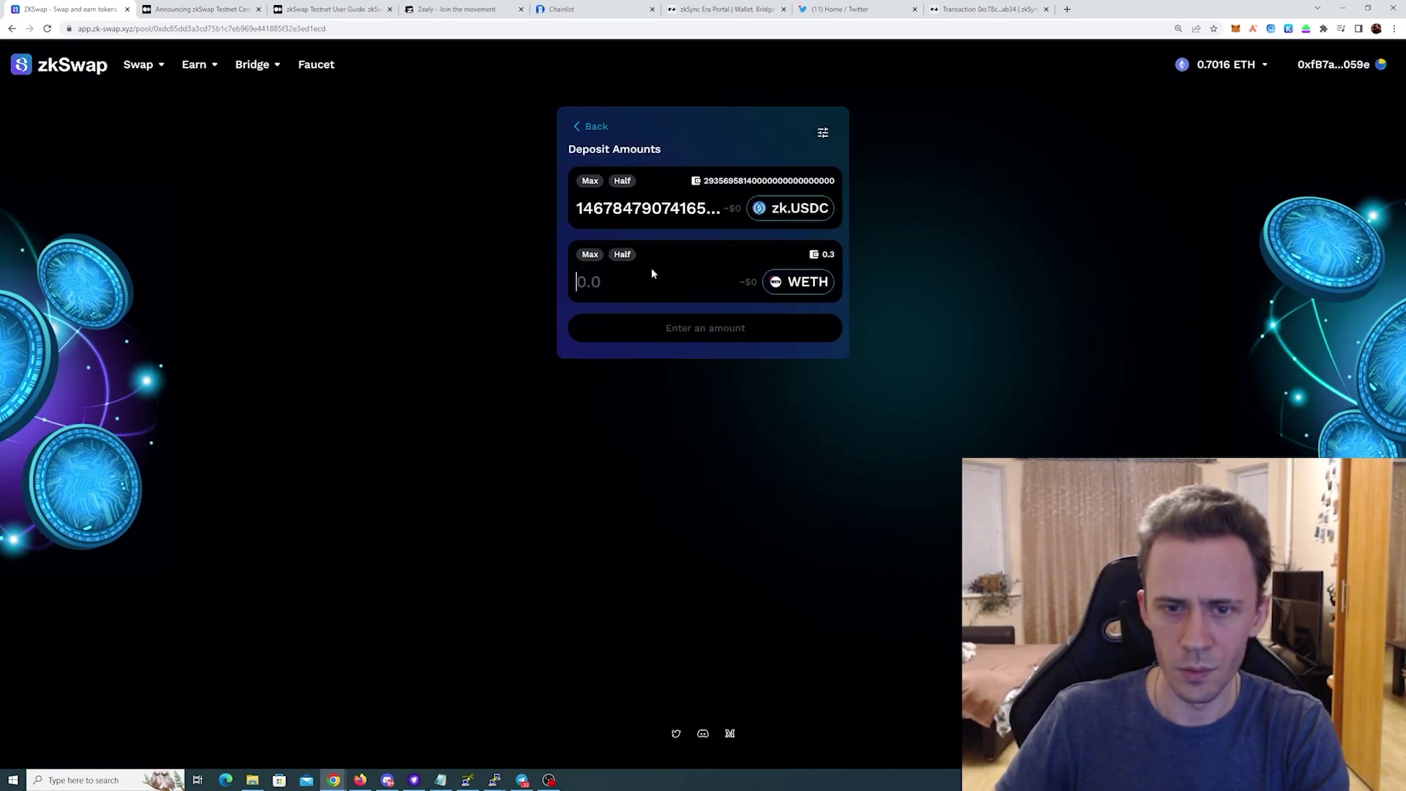
click(625, 254)
click(642, 204)
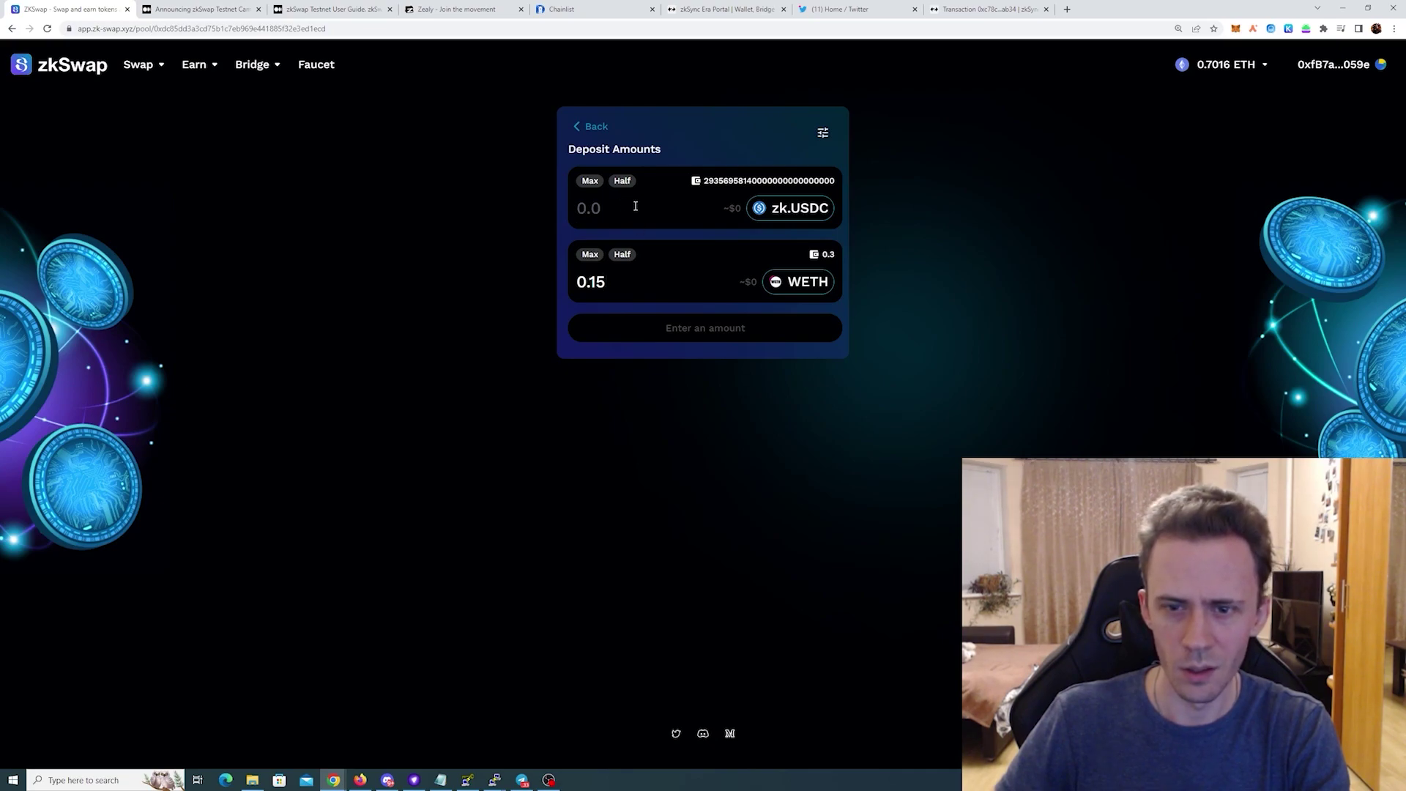
click(623, 181)
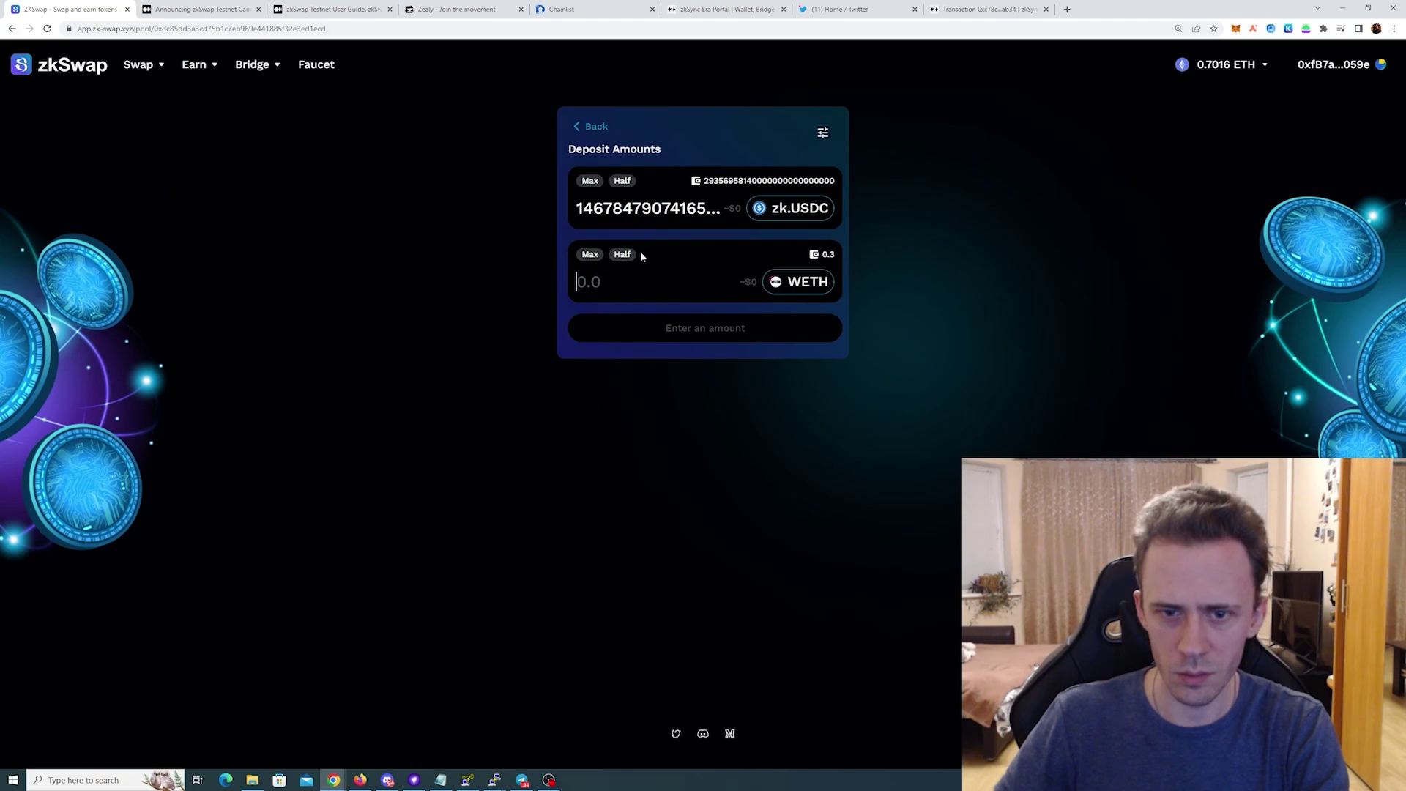
key(alt+Left)
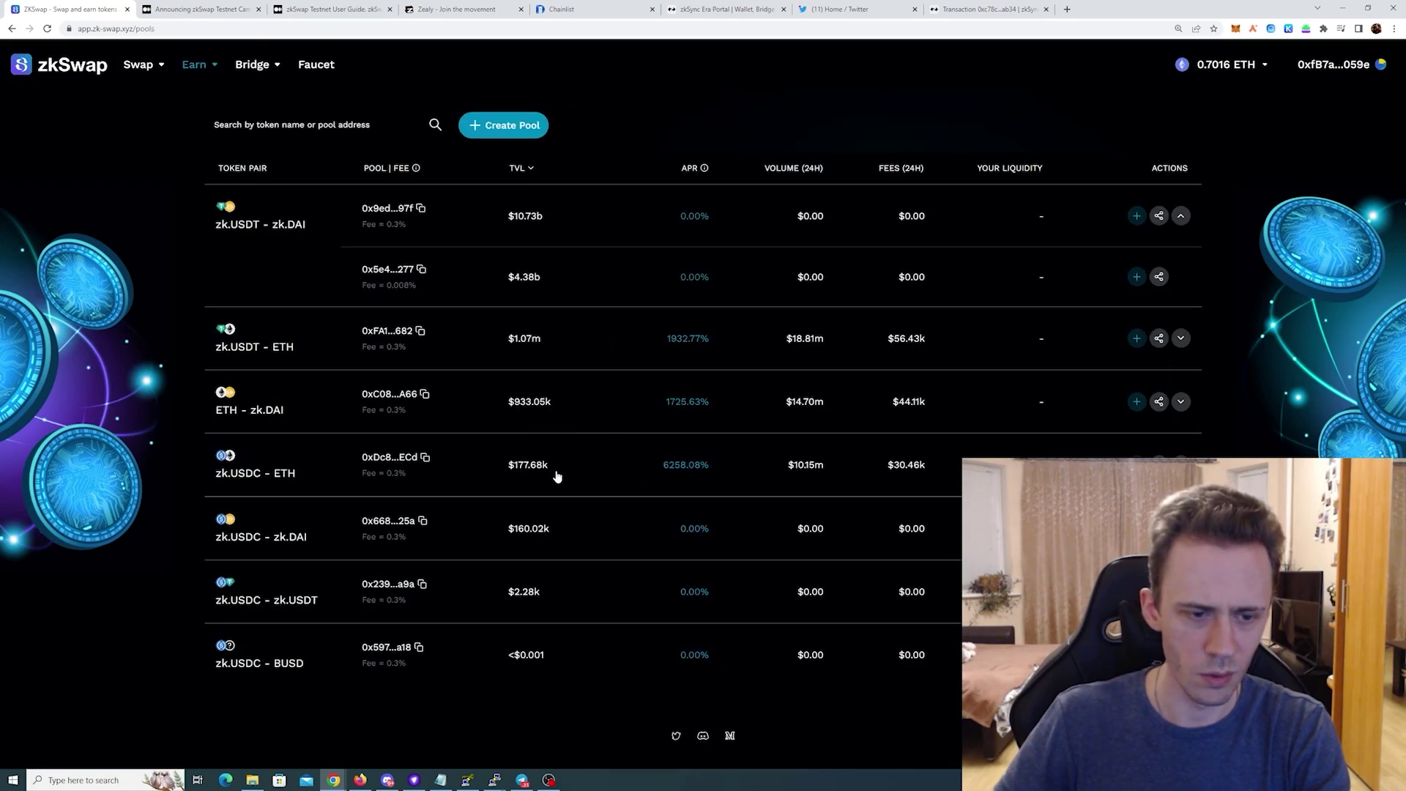
Step: Bring up Discord's zkSwap #testnet-feedback channel and scroll back through earlier testers' reports
click(398, 784)
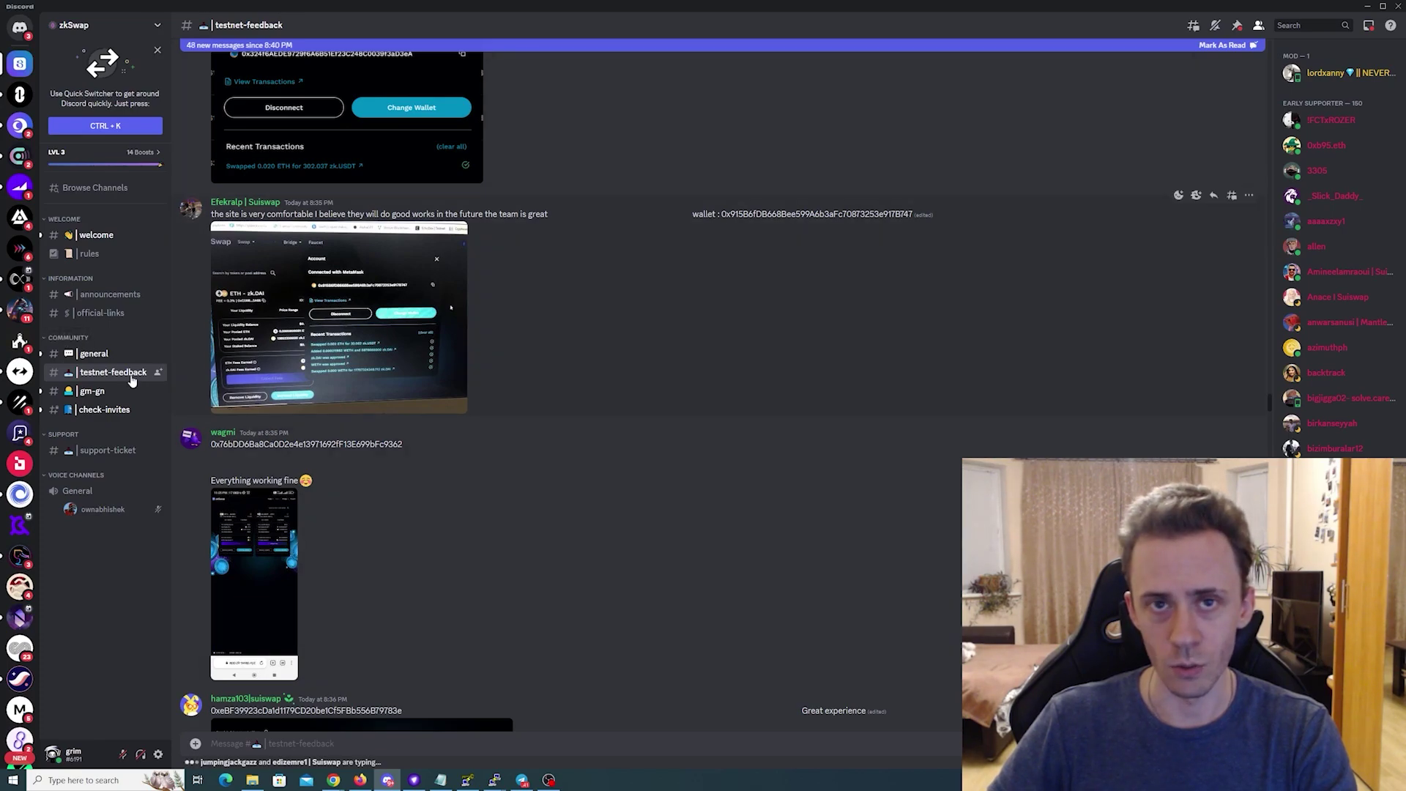
scroll(713, 461, up, 3)
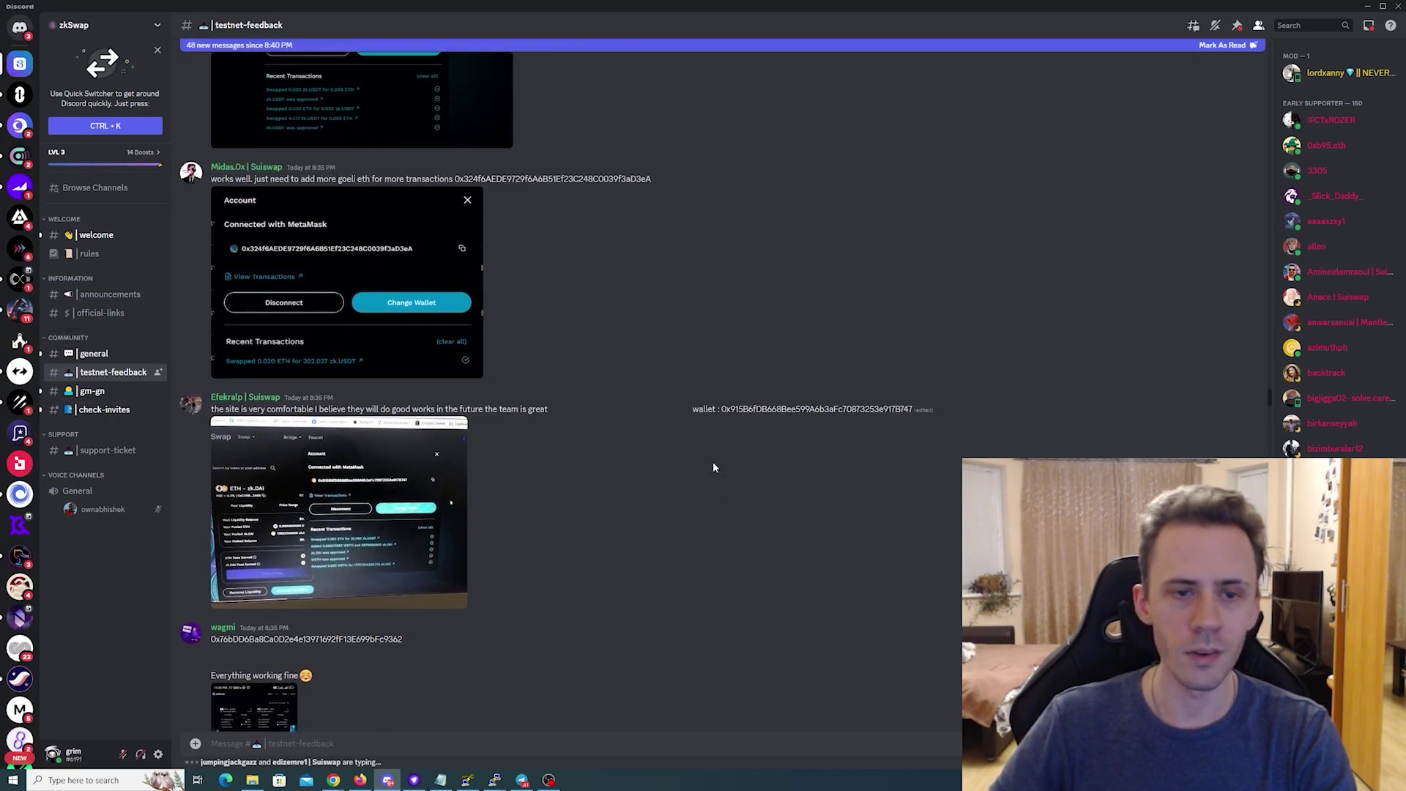
scroll(569, 446, up, 3)
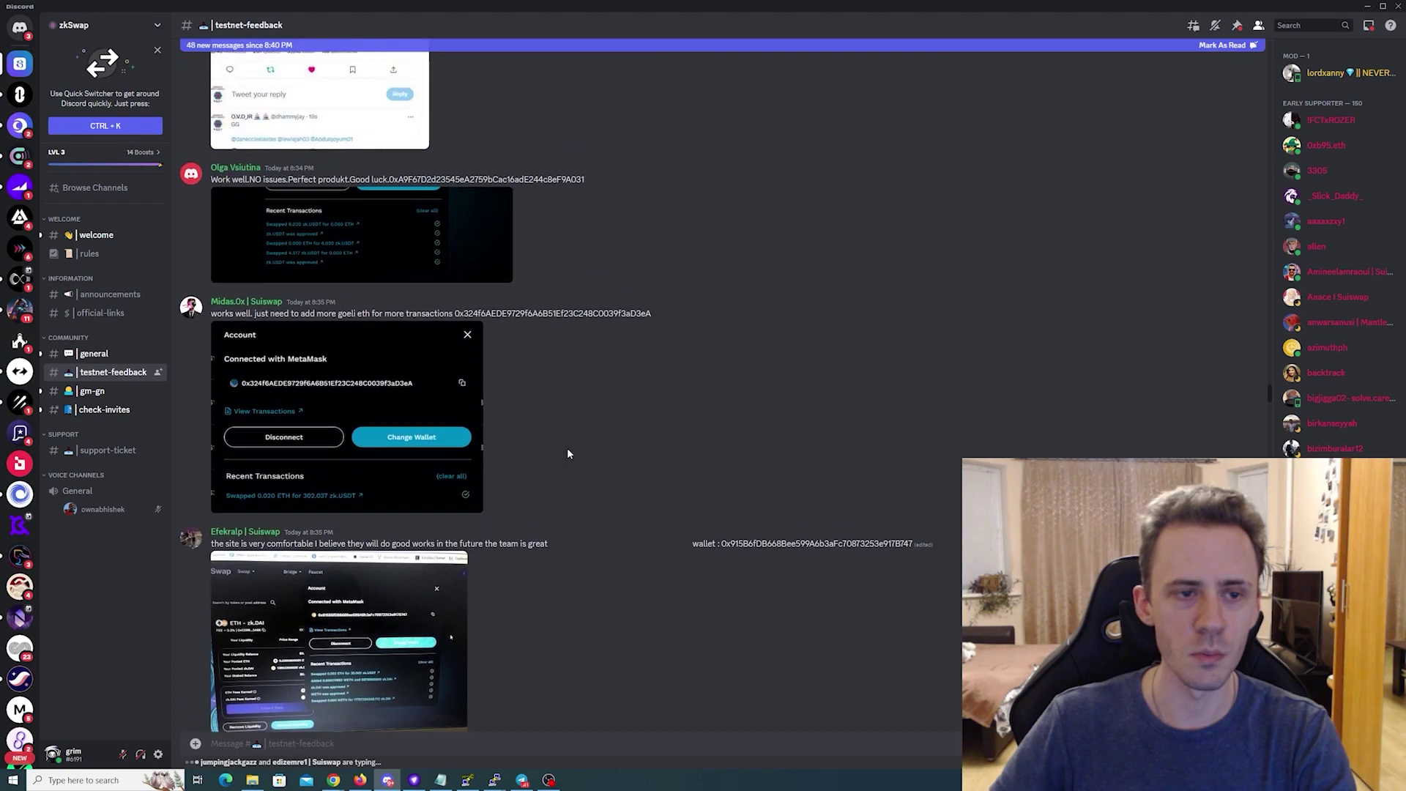
scroll(609, 419, up, 3)
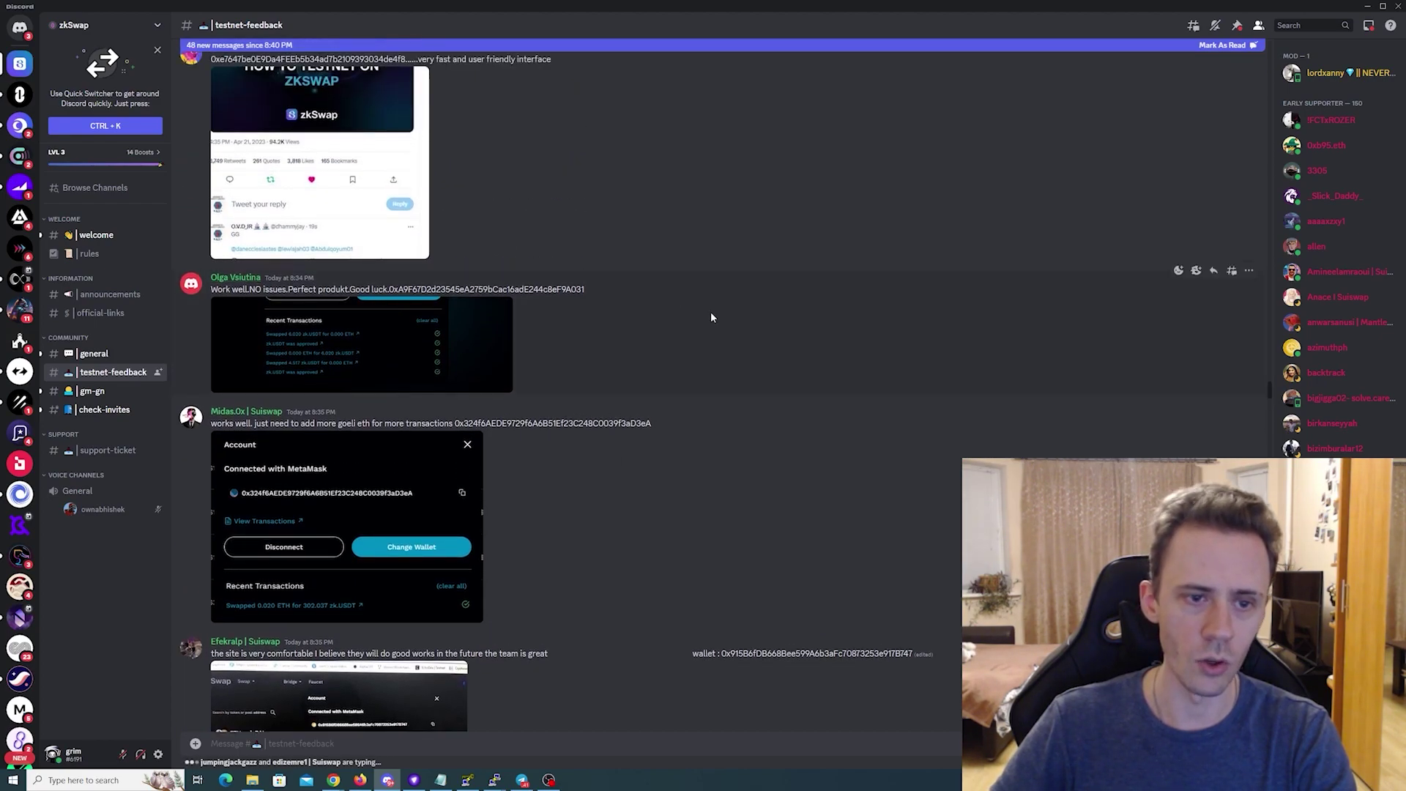
scroll(732, 322, up, 2)
scroll(857, 358, up, 5)
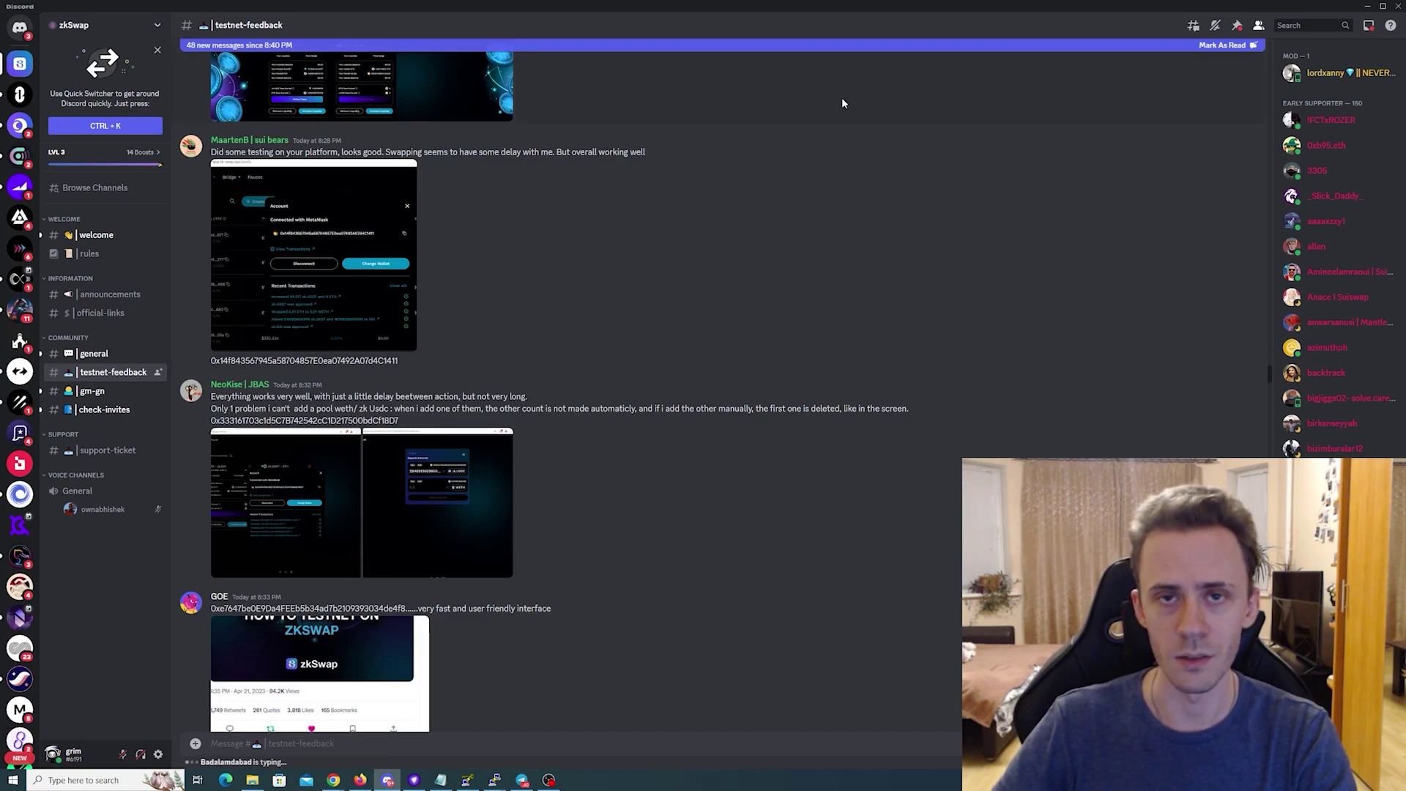
Step: Back on the zkSwap swap page, set the receive token to zk.USDT, then change it to zk.DAI
key(alt+Tab)
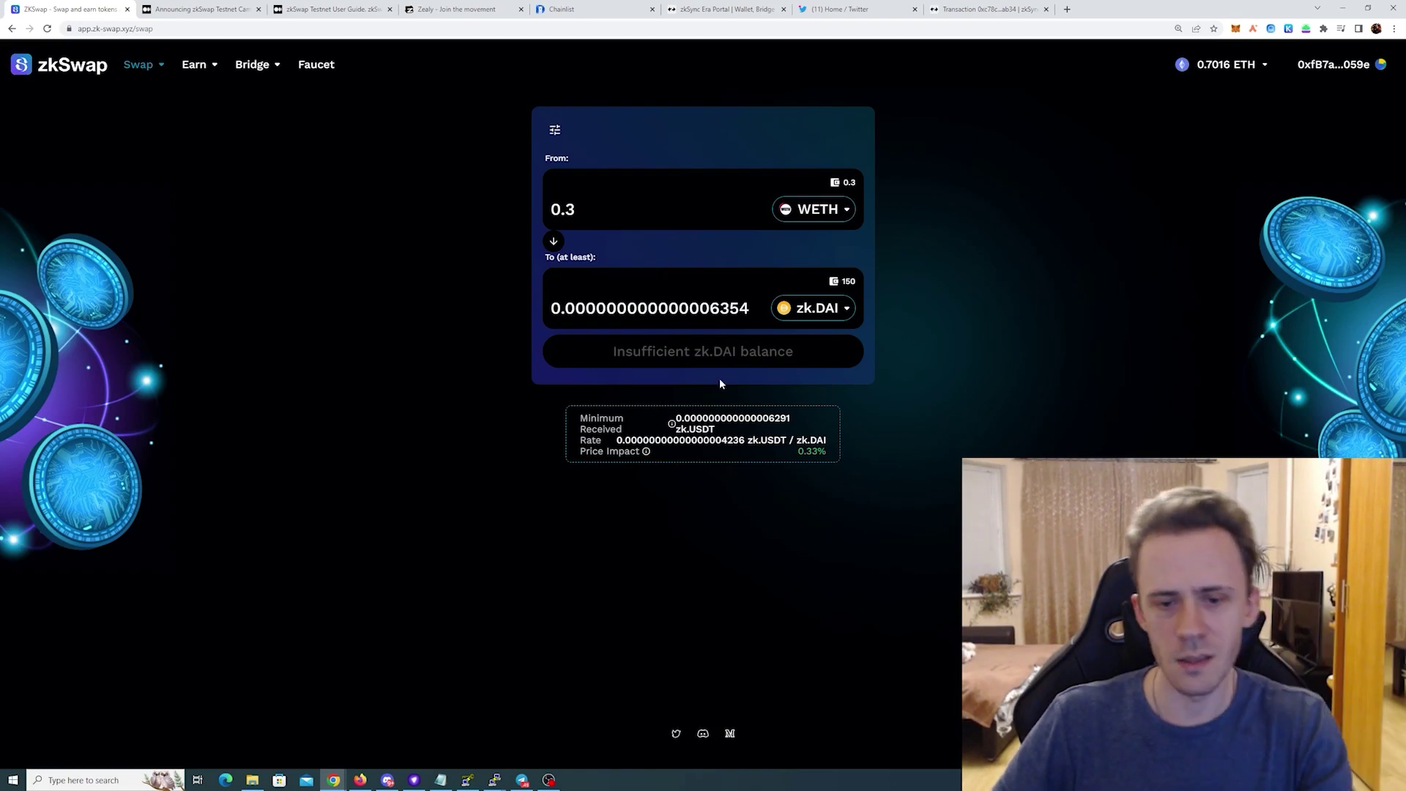
click(826, 310)
click(610, 246)
click(826, 313)
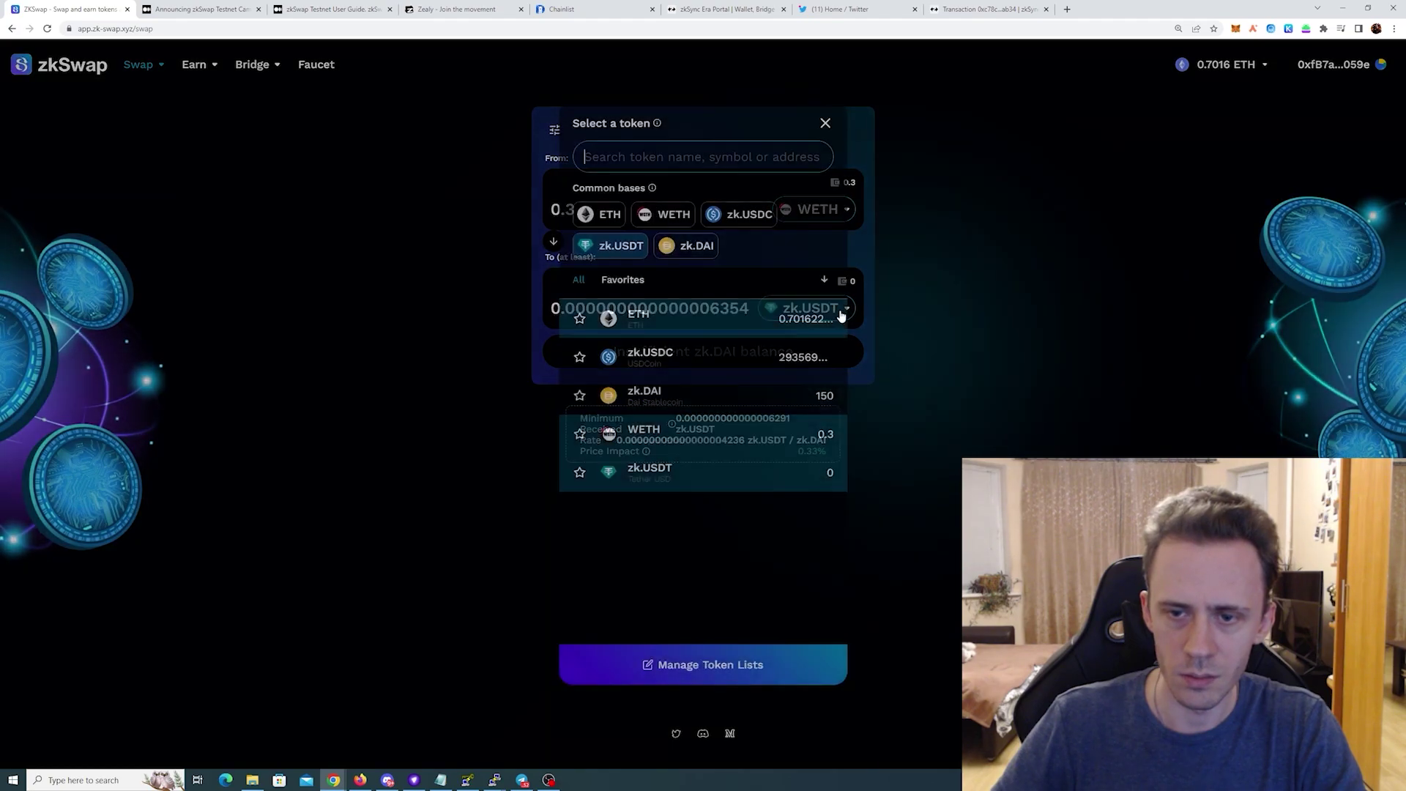
click(678, 249)
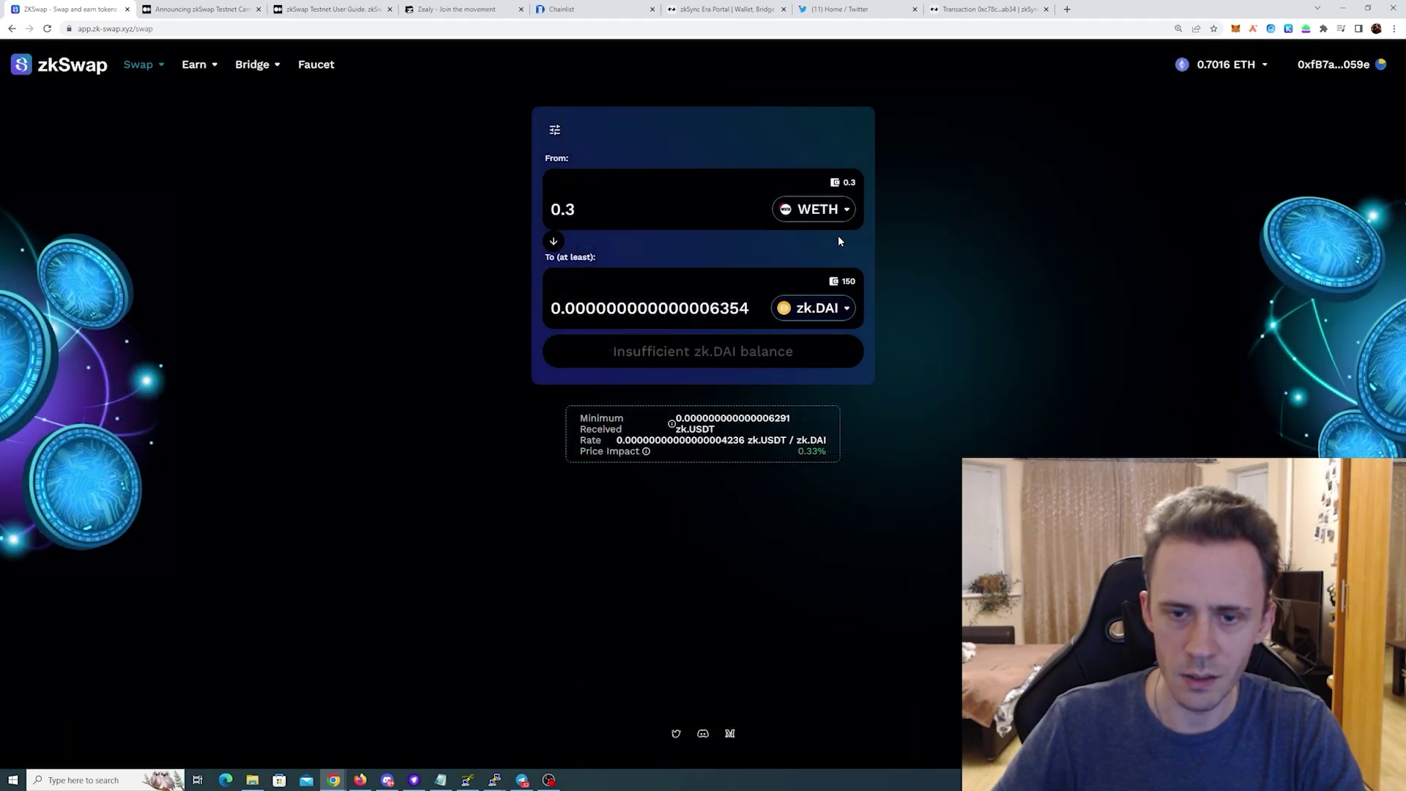
Step: Enter 10000 as the receive amount, edit the WETH amount, then reload the page to reset the form
triple_click(583, 308)
text(10000)
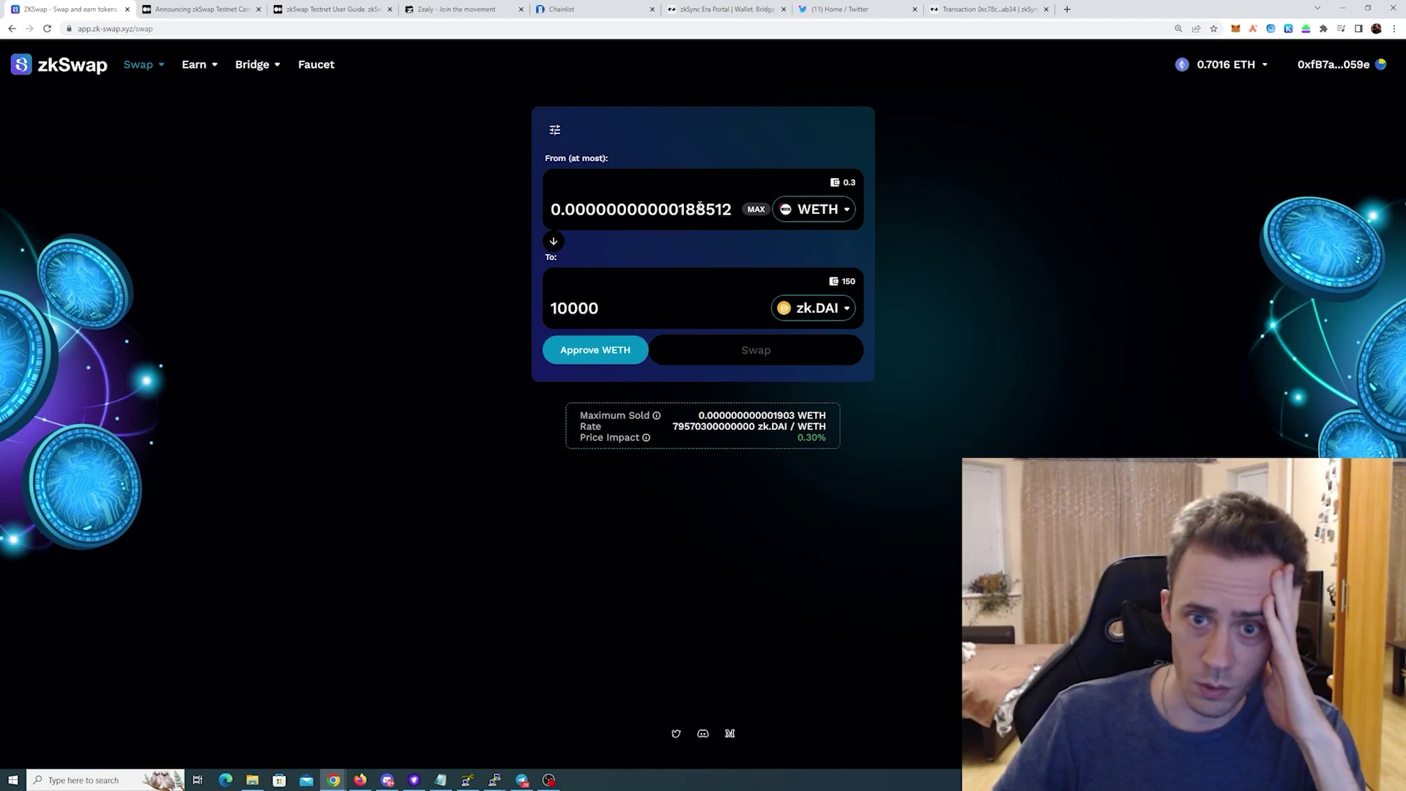
click(686, 209)
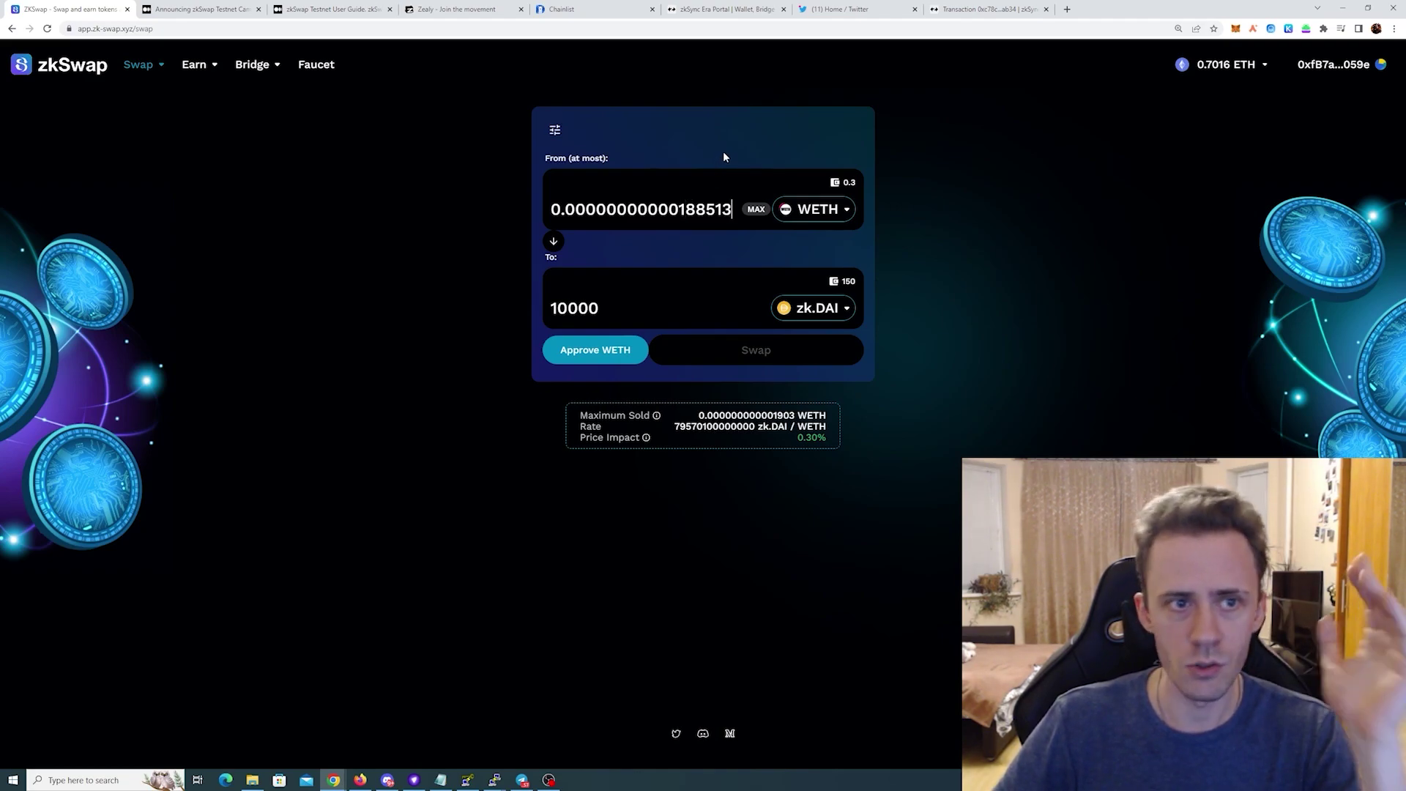
key(F5)
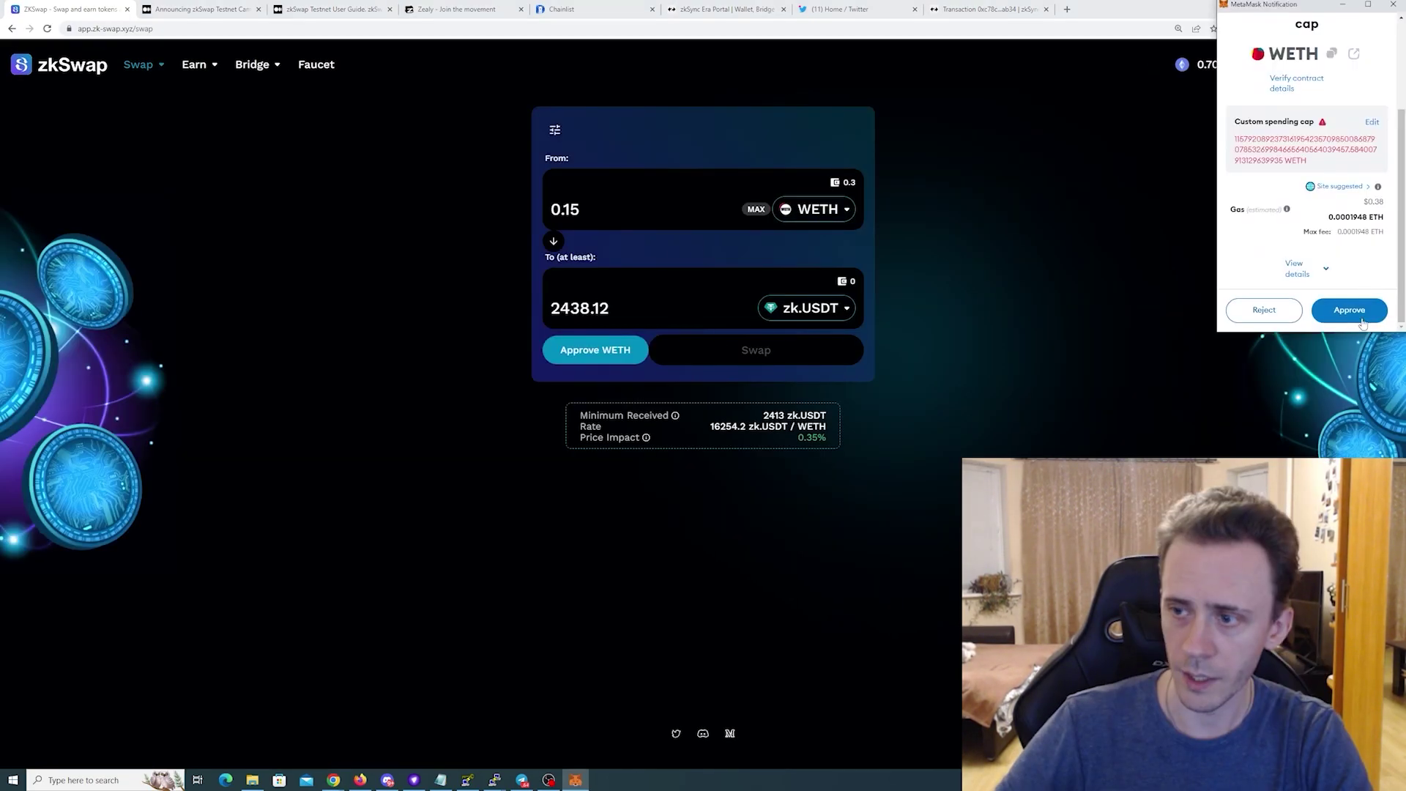
Step: Approve WETH, then swap 0.15 WETH for zk.USDT and confirm it in the wallet
click(1350, 309)
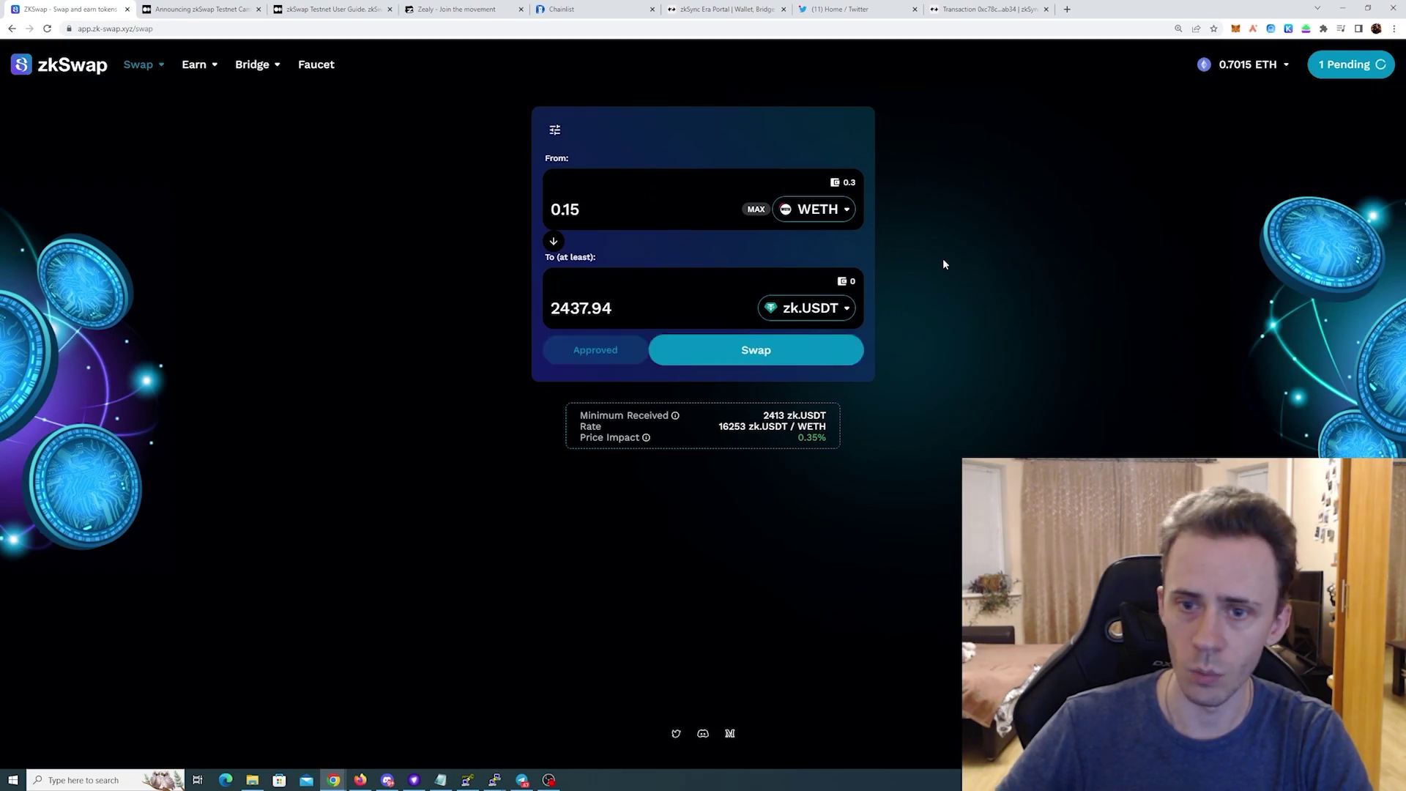
click(820, 350)
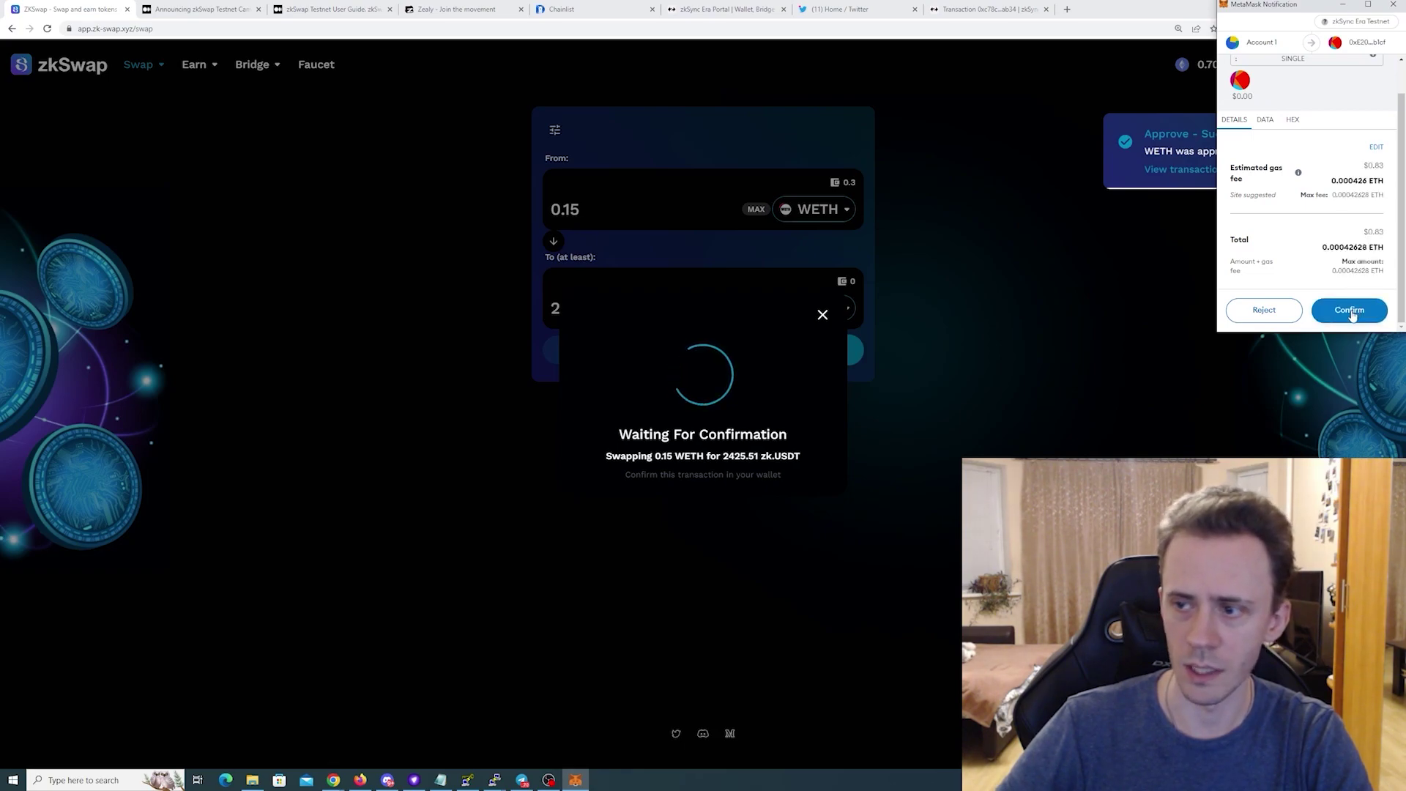
click(1356, 310)
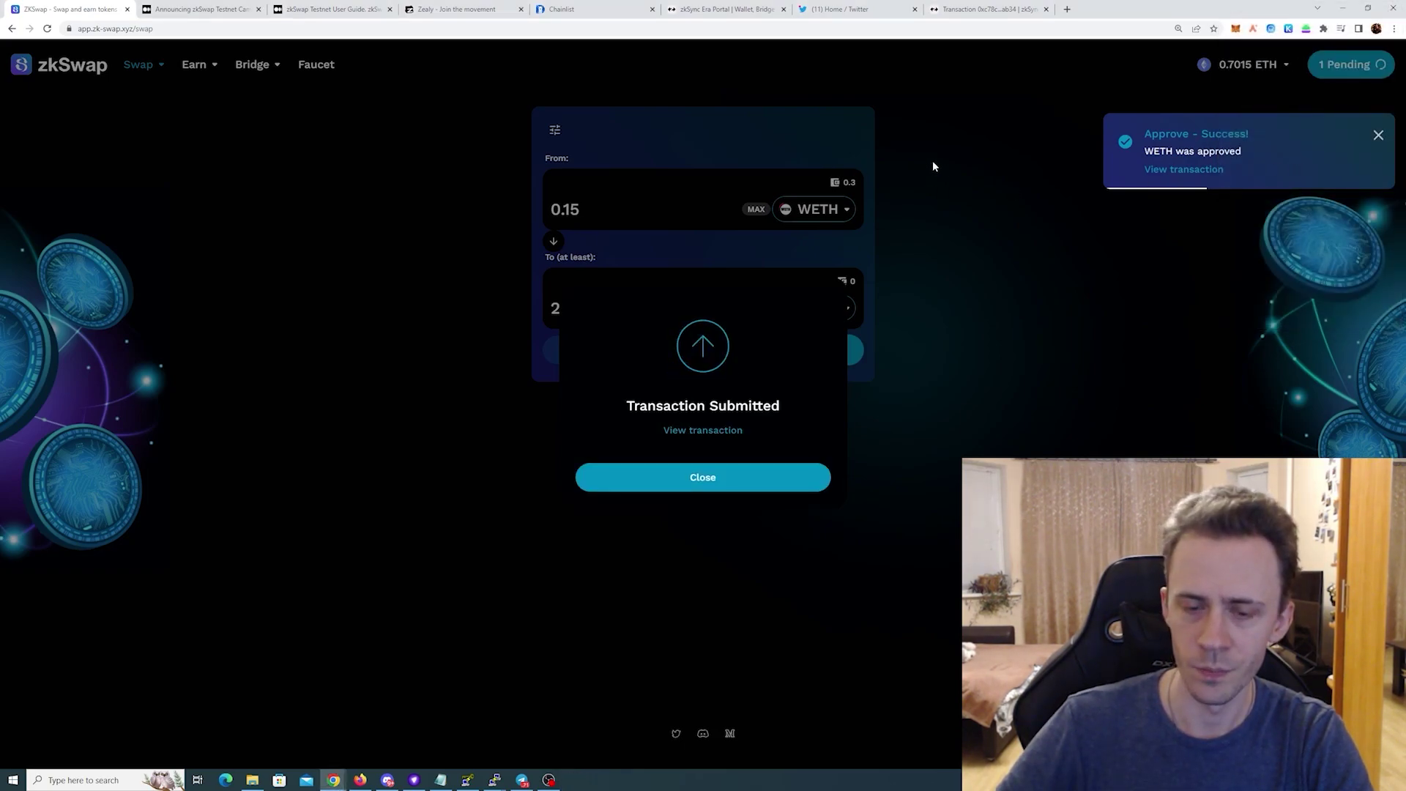
click(736, 483)
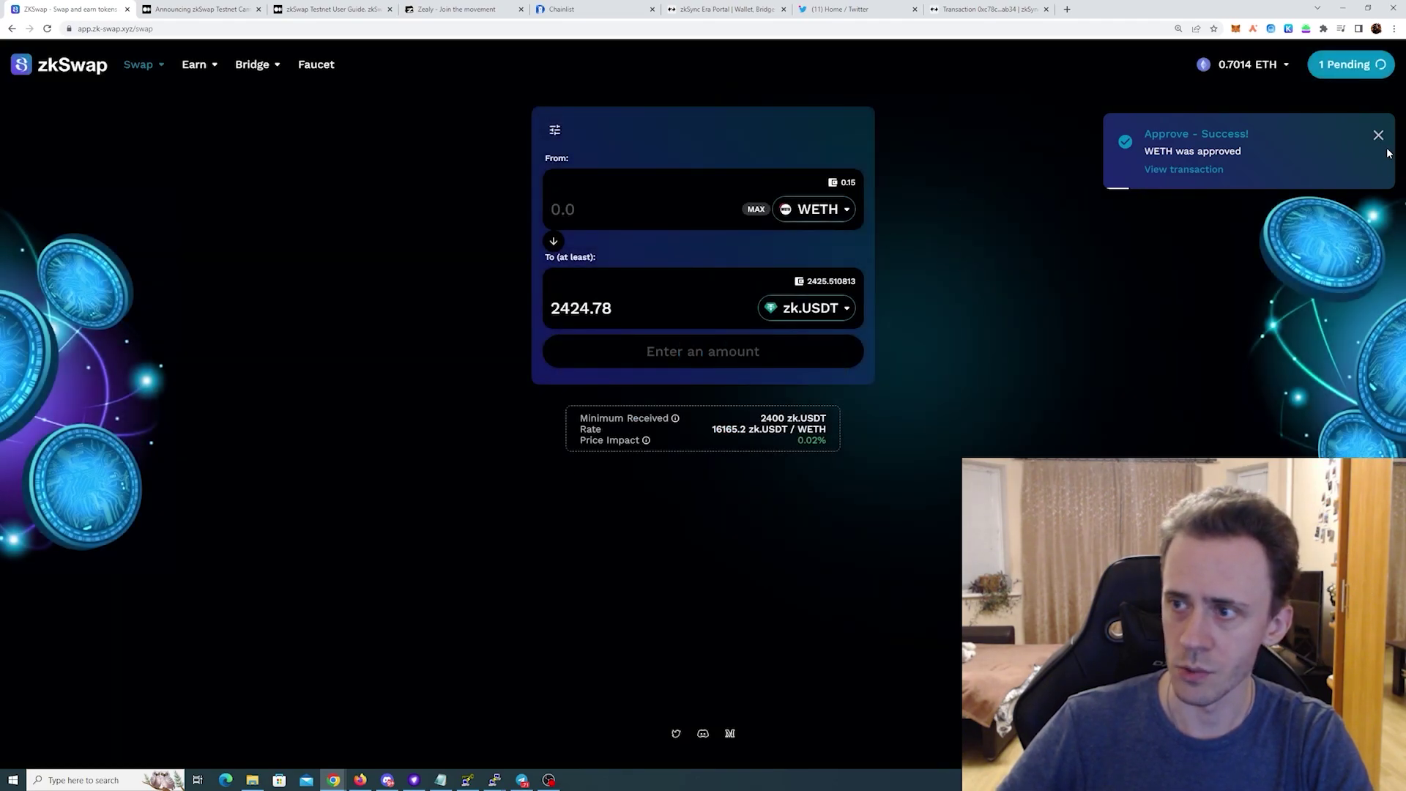
click(192, 72)
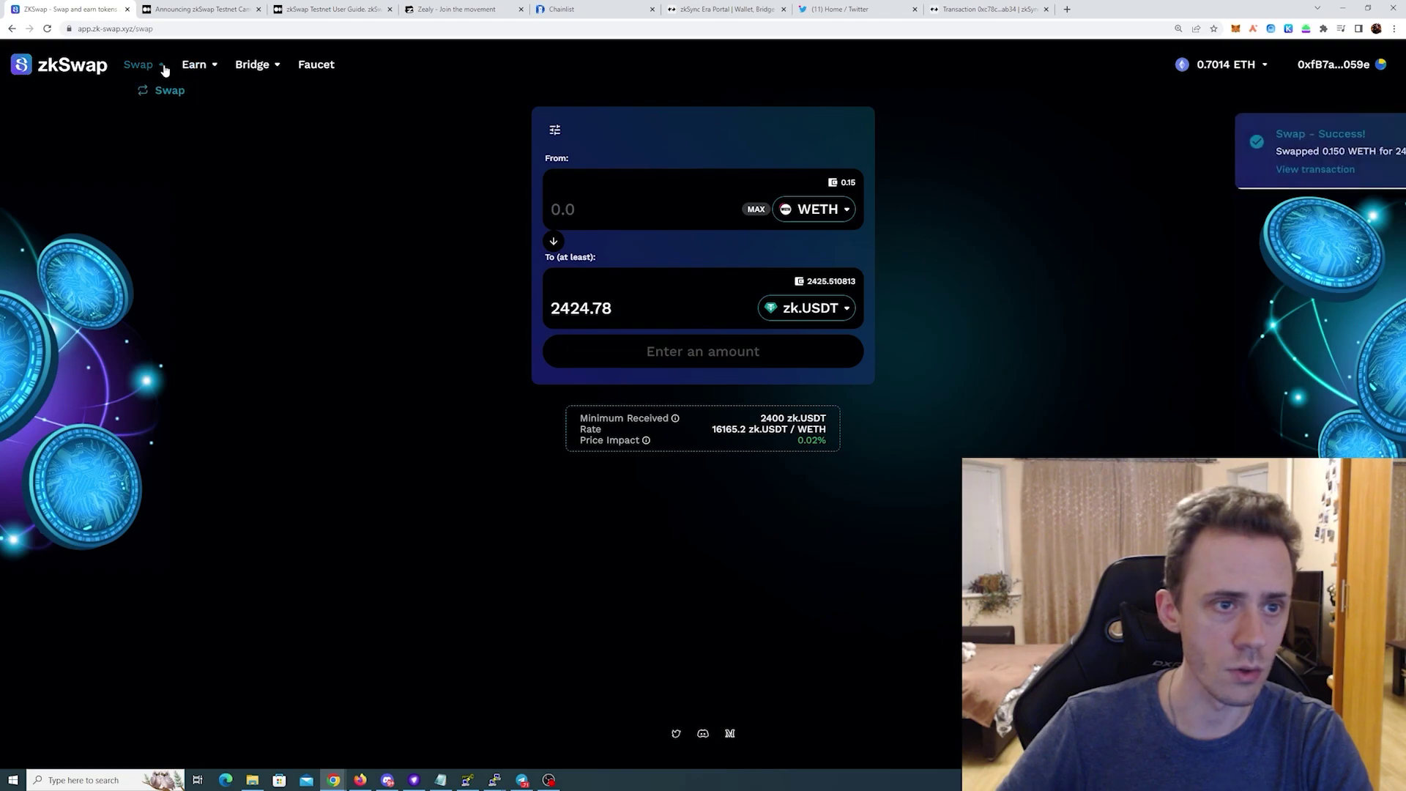
Step: From Earn > Pools, deposit max zk.USDT (2425.51) plus 0.149897 ETH into zk.USDT–ETH at passive range
click(195, 67)
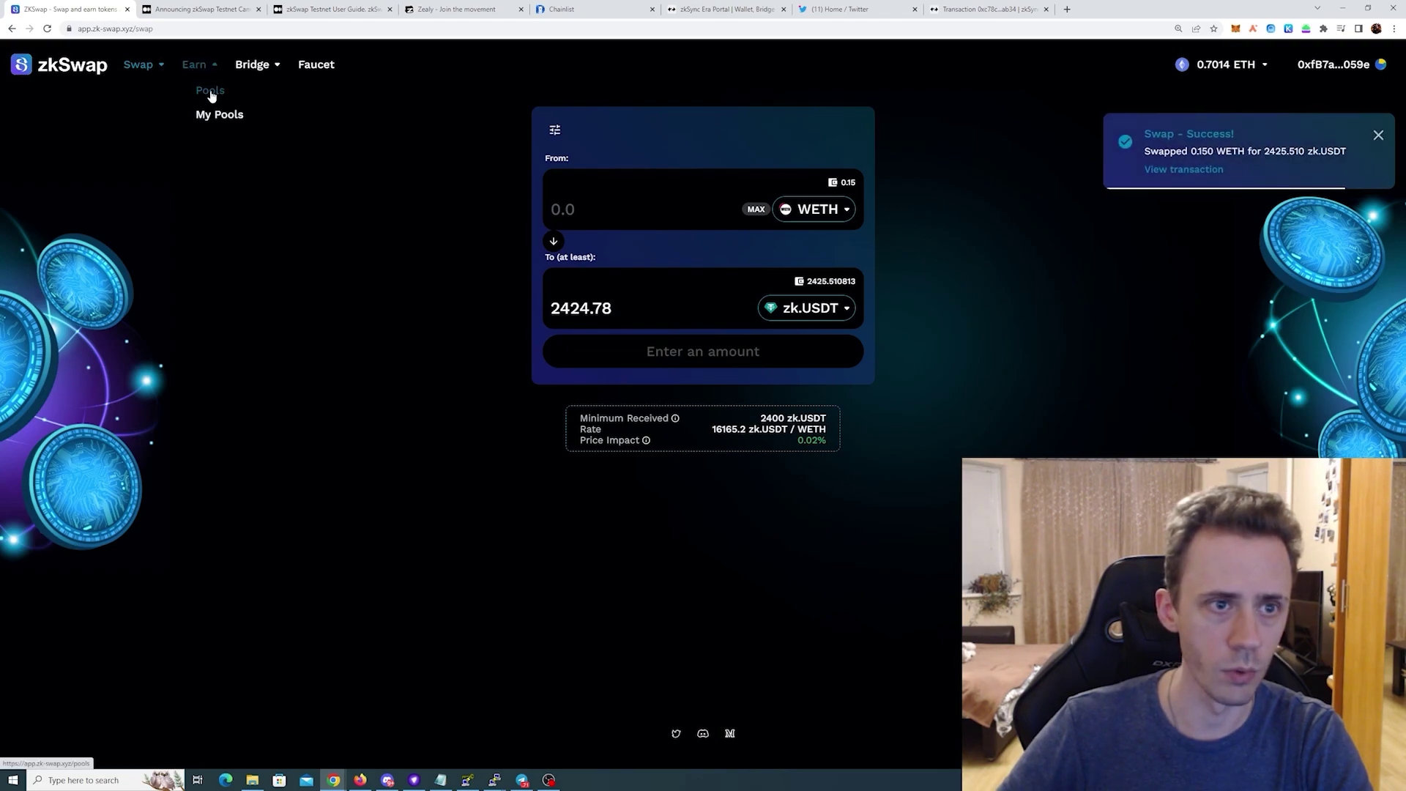
click(211, 94)
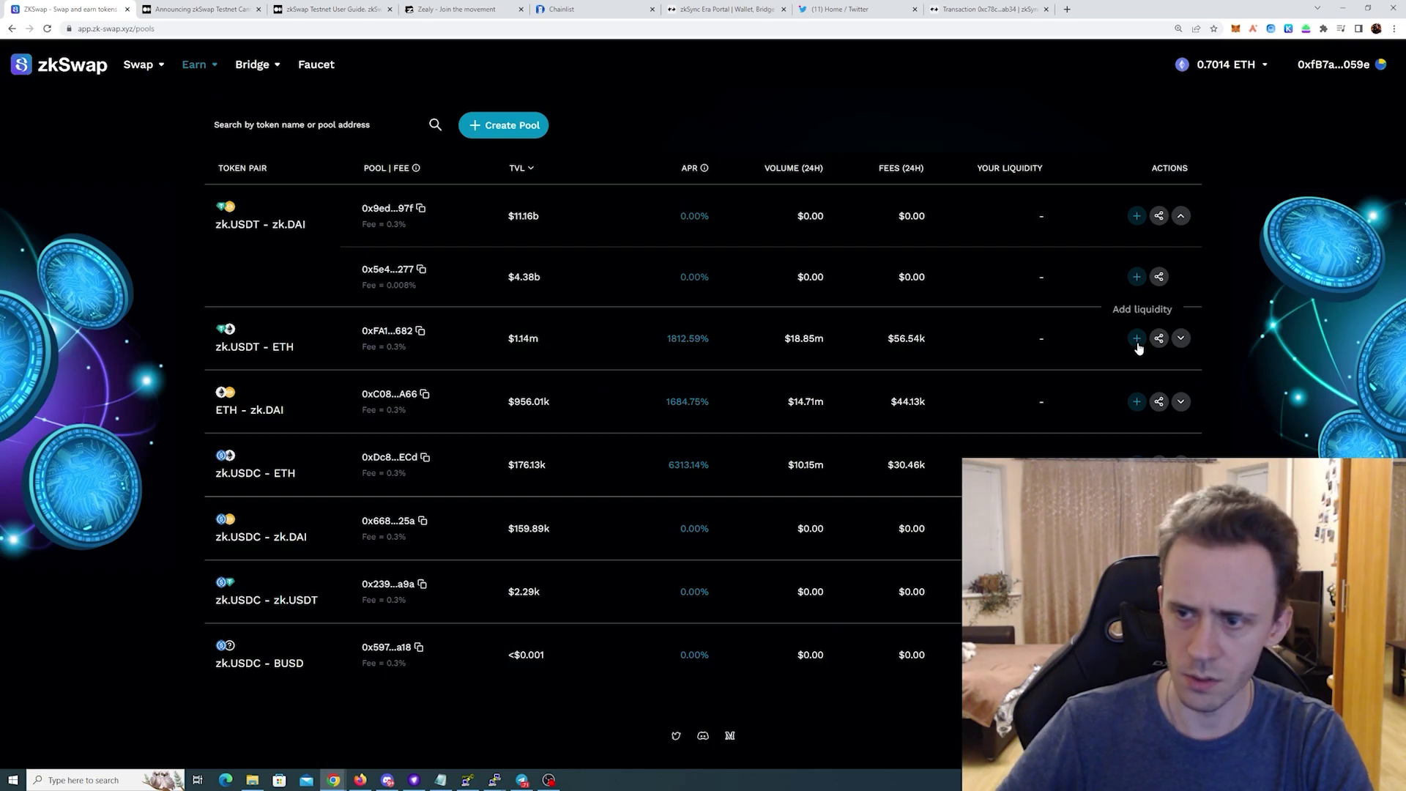
click(1136, 338)
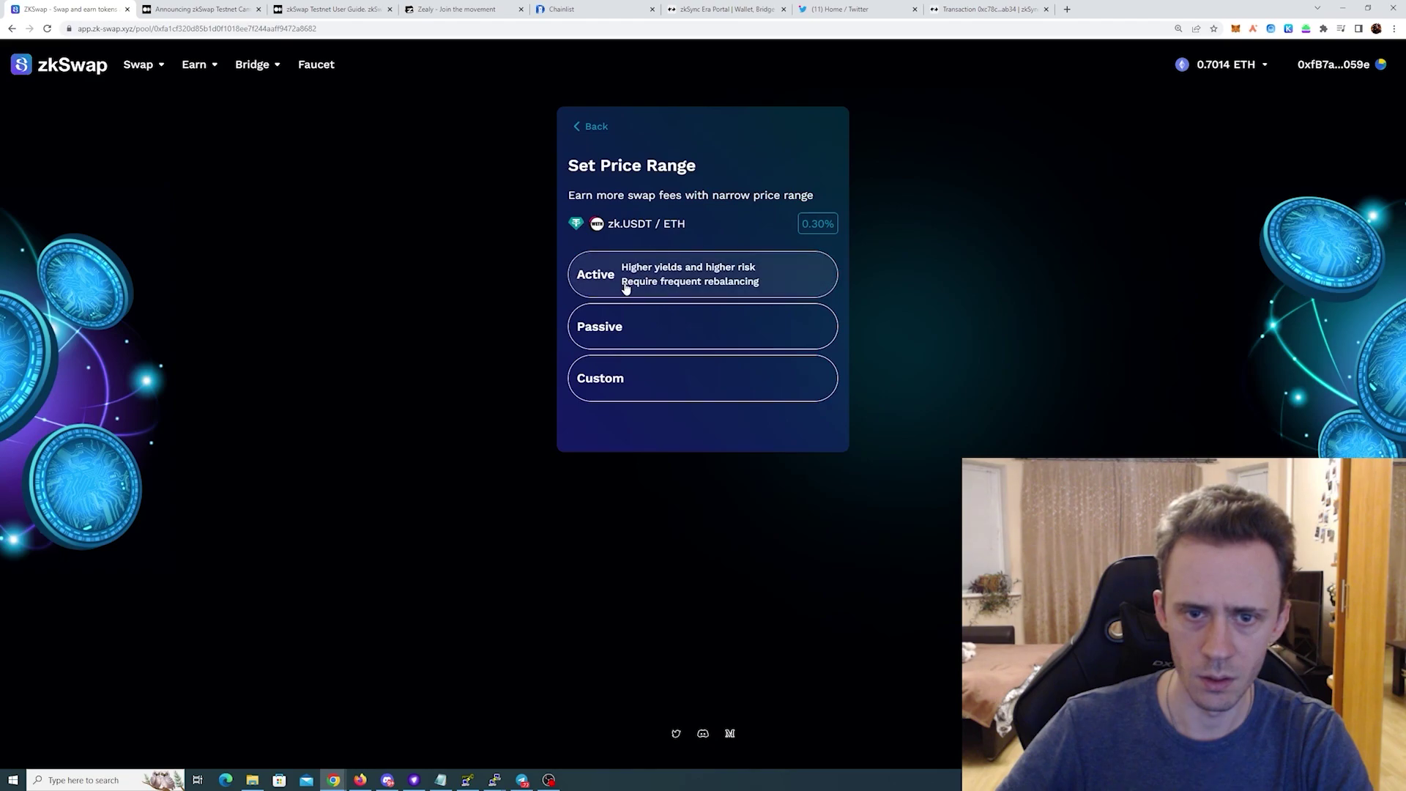
click(684, 324)
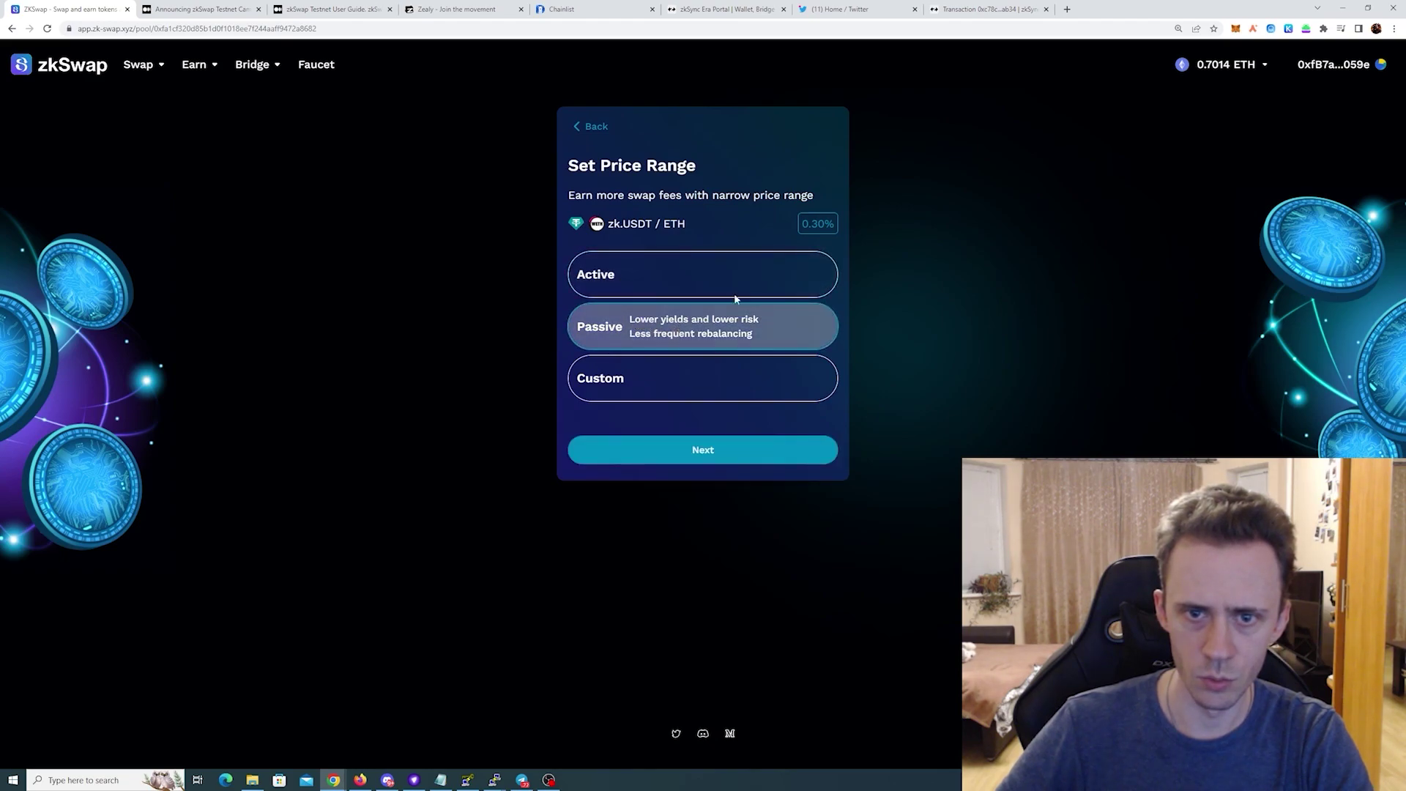
click(722, 451)
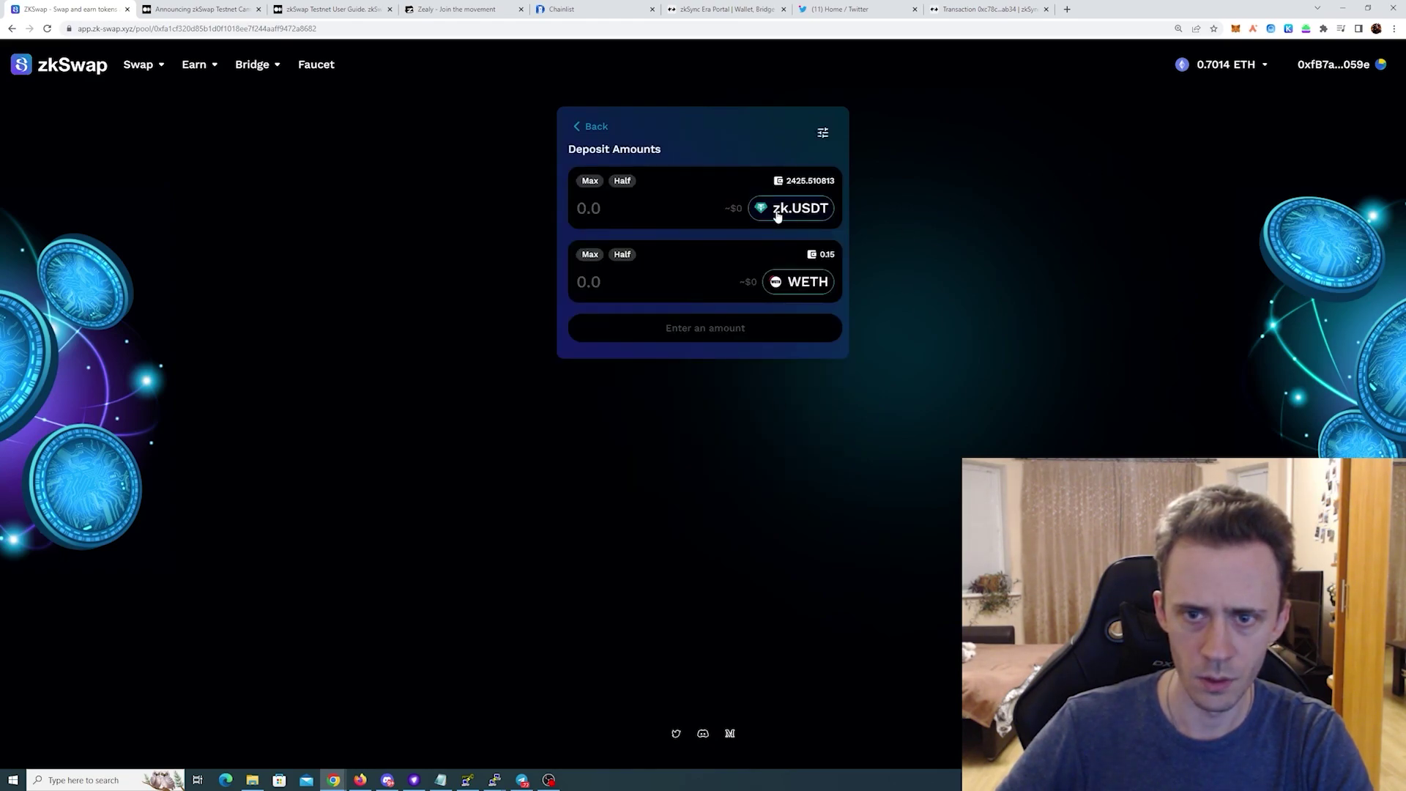
click(602, 181)
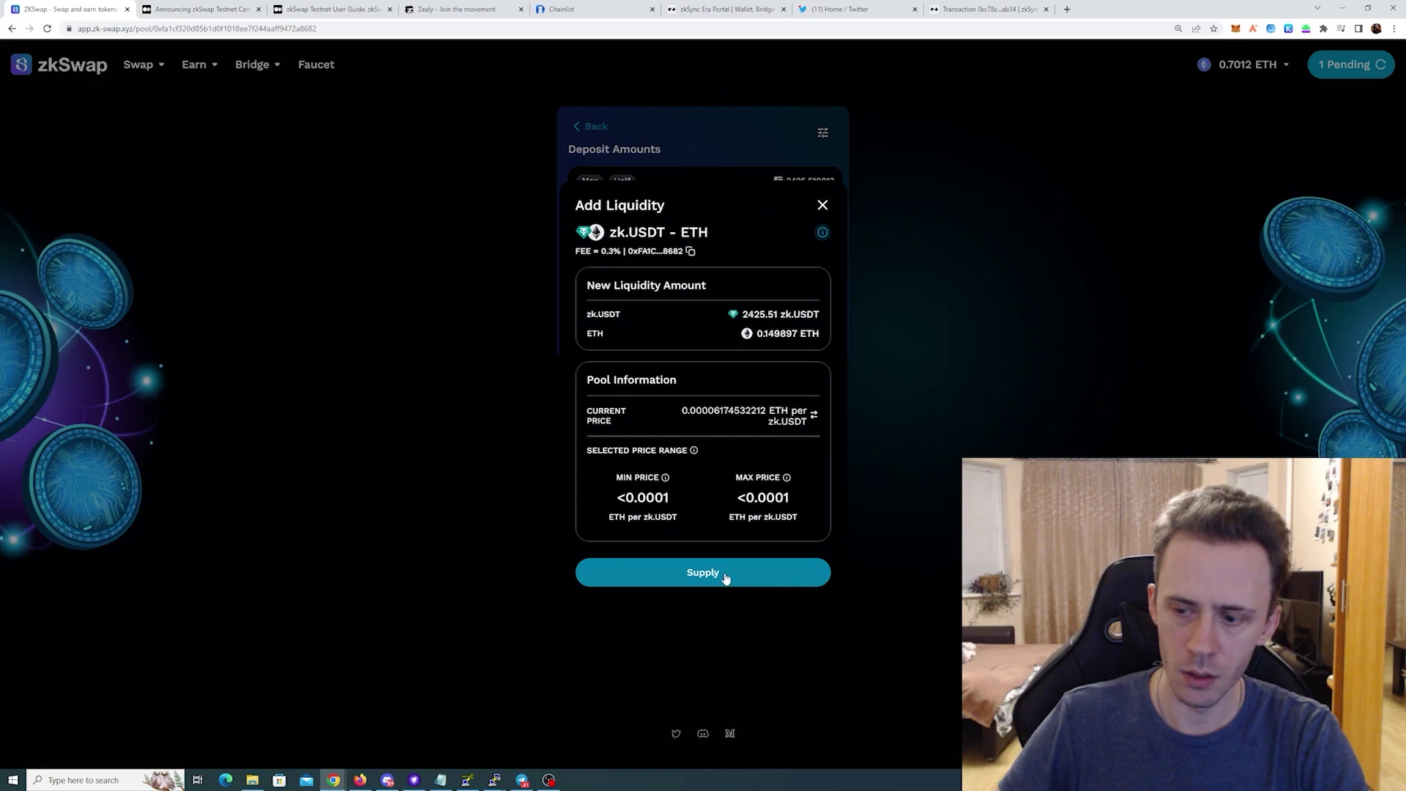
click(725, 578)
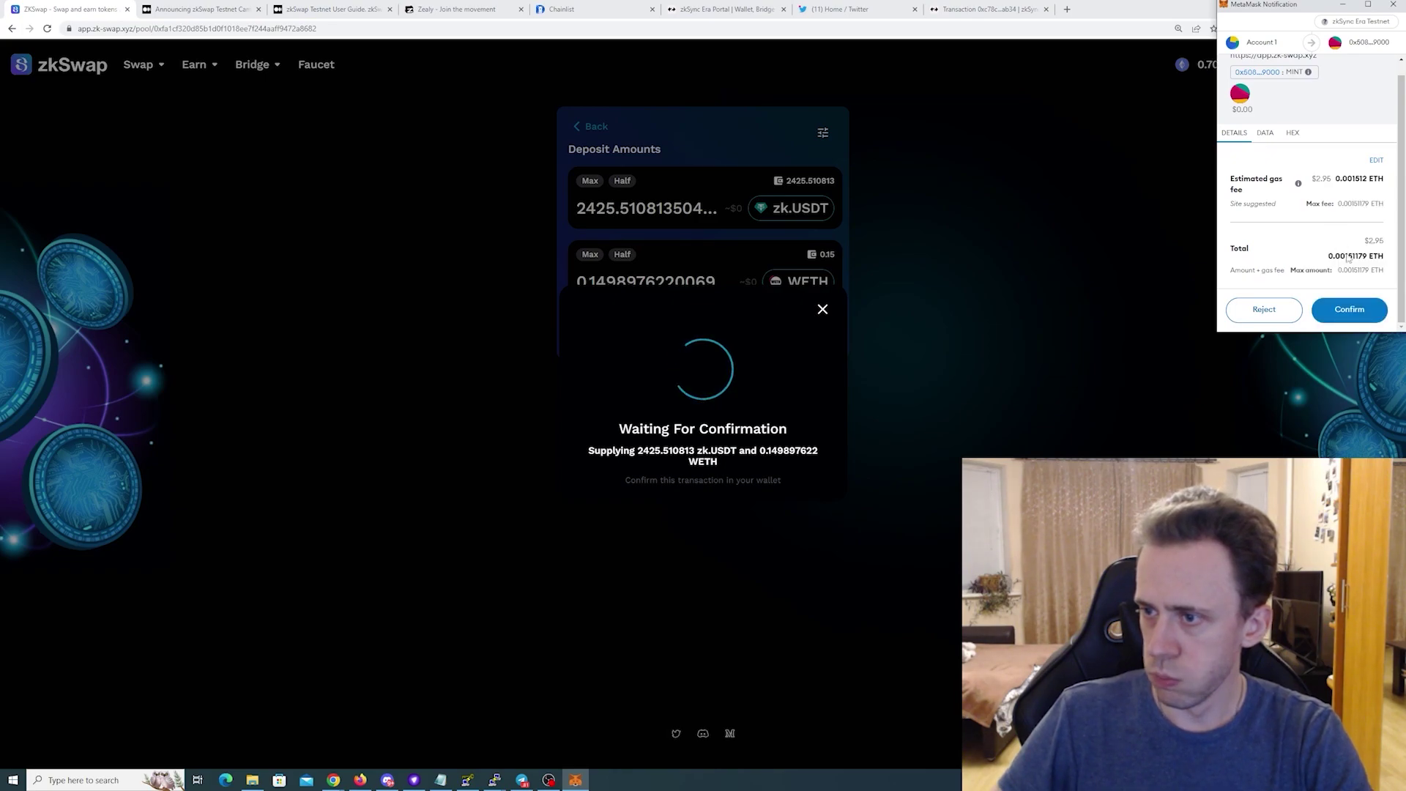
click(1350, 310)
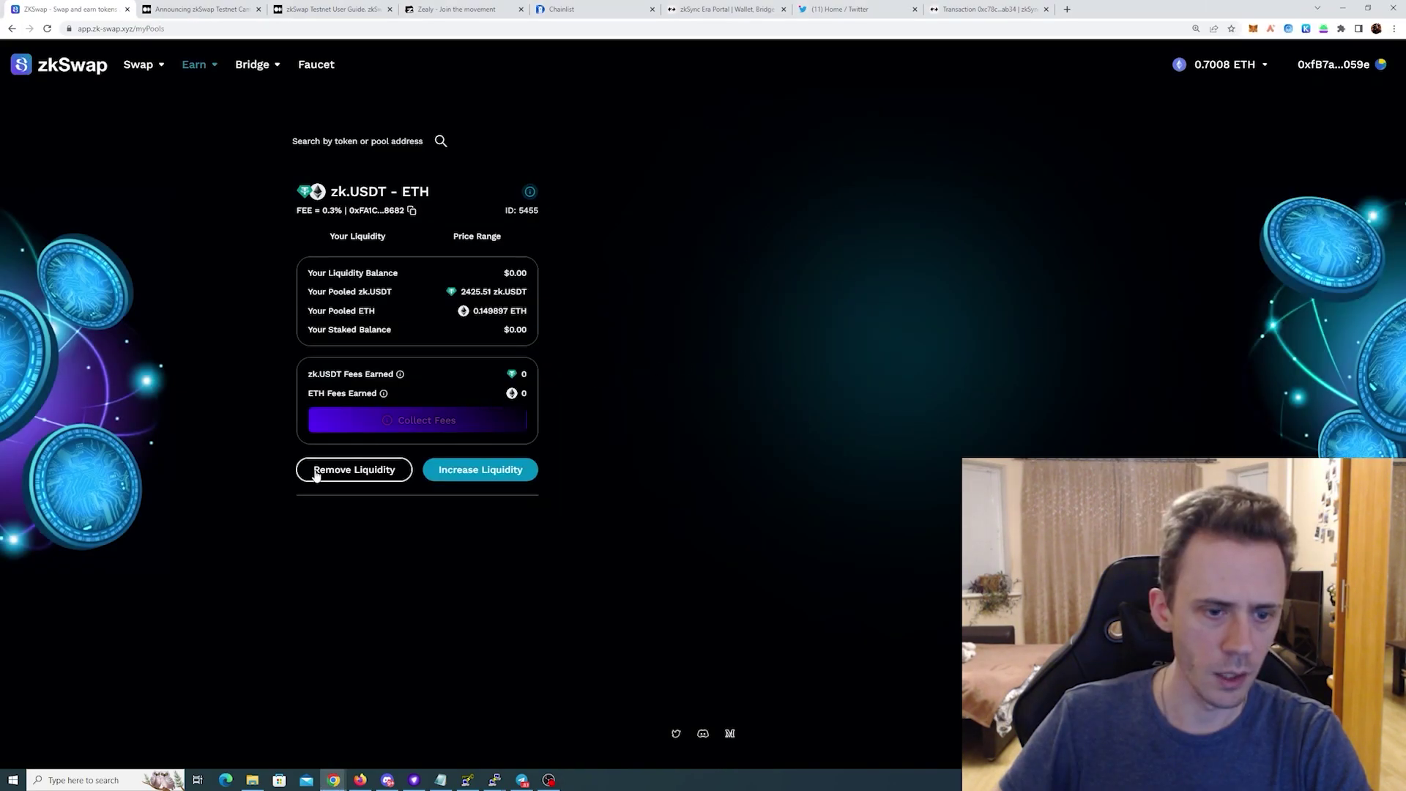
Step: Remove Liquidity using the 25% preset, preview the withdrawal and confirm it
click(358, 474)
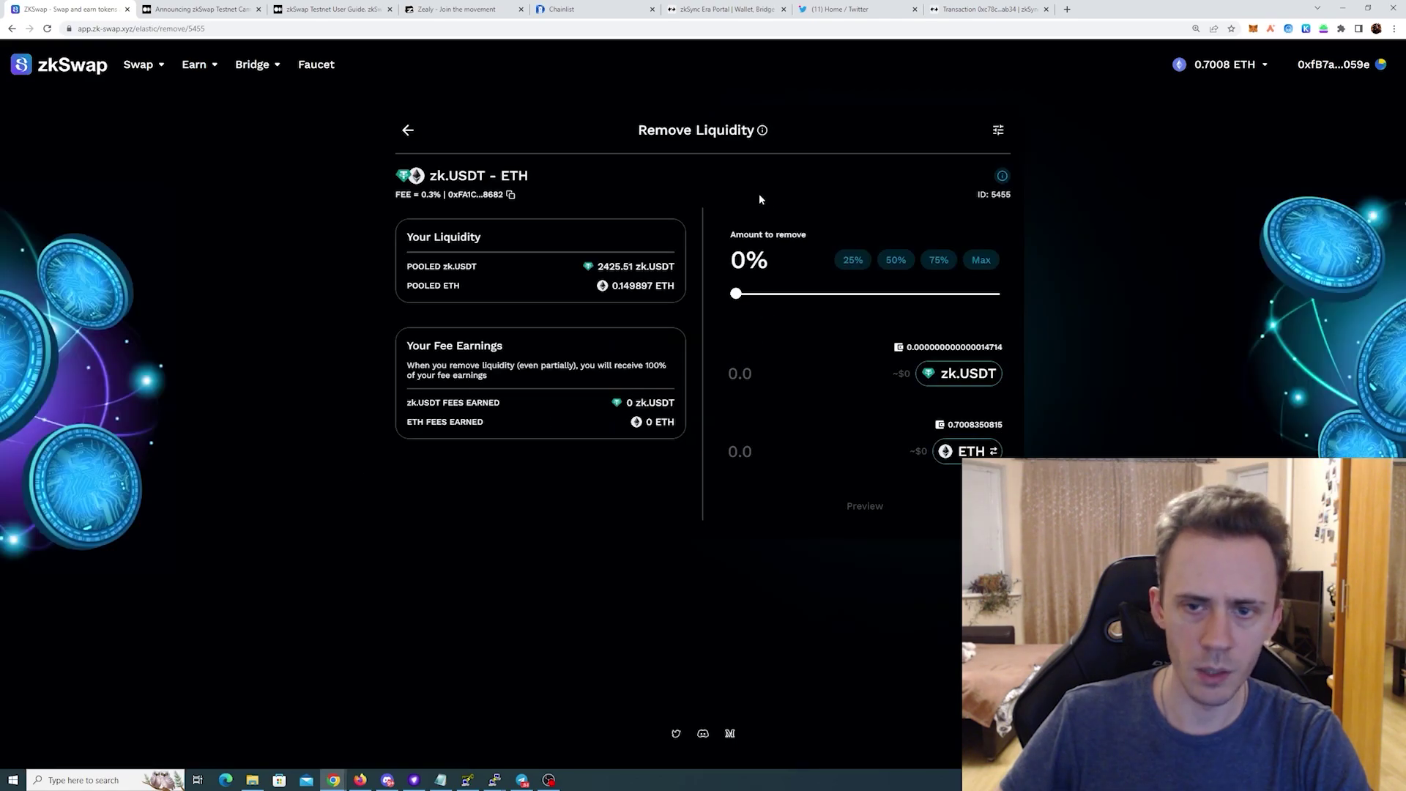
click(853, 259)
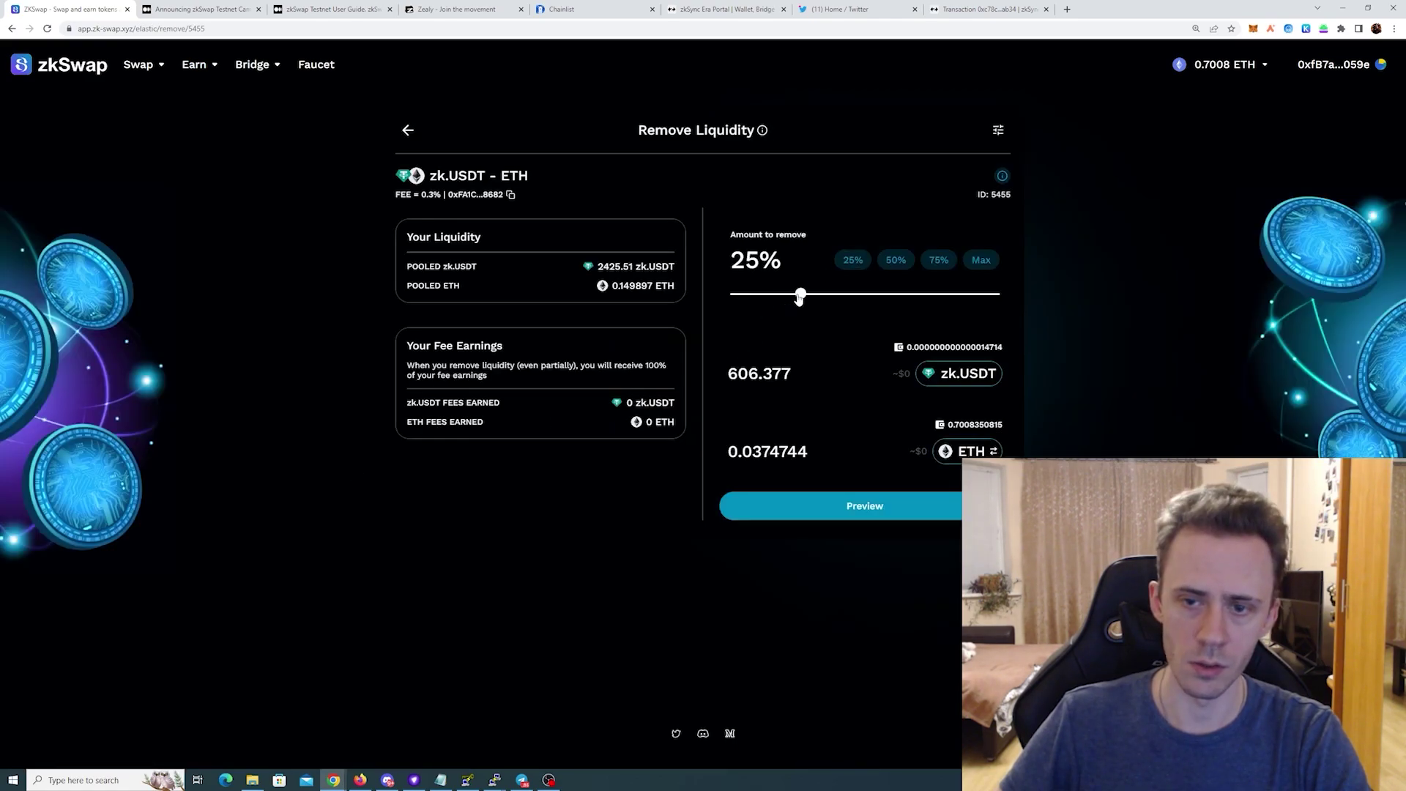
mouse_move(799, 294)
mouse_down()
mouse_move(766, 302)
mouse_move(793, 299)
mouse_up()
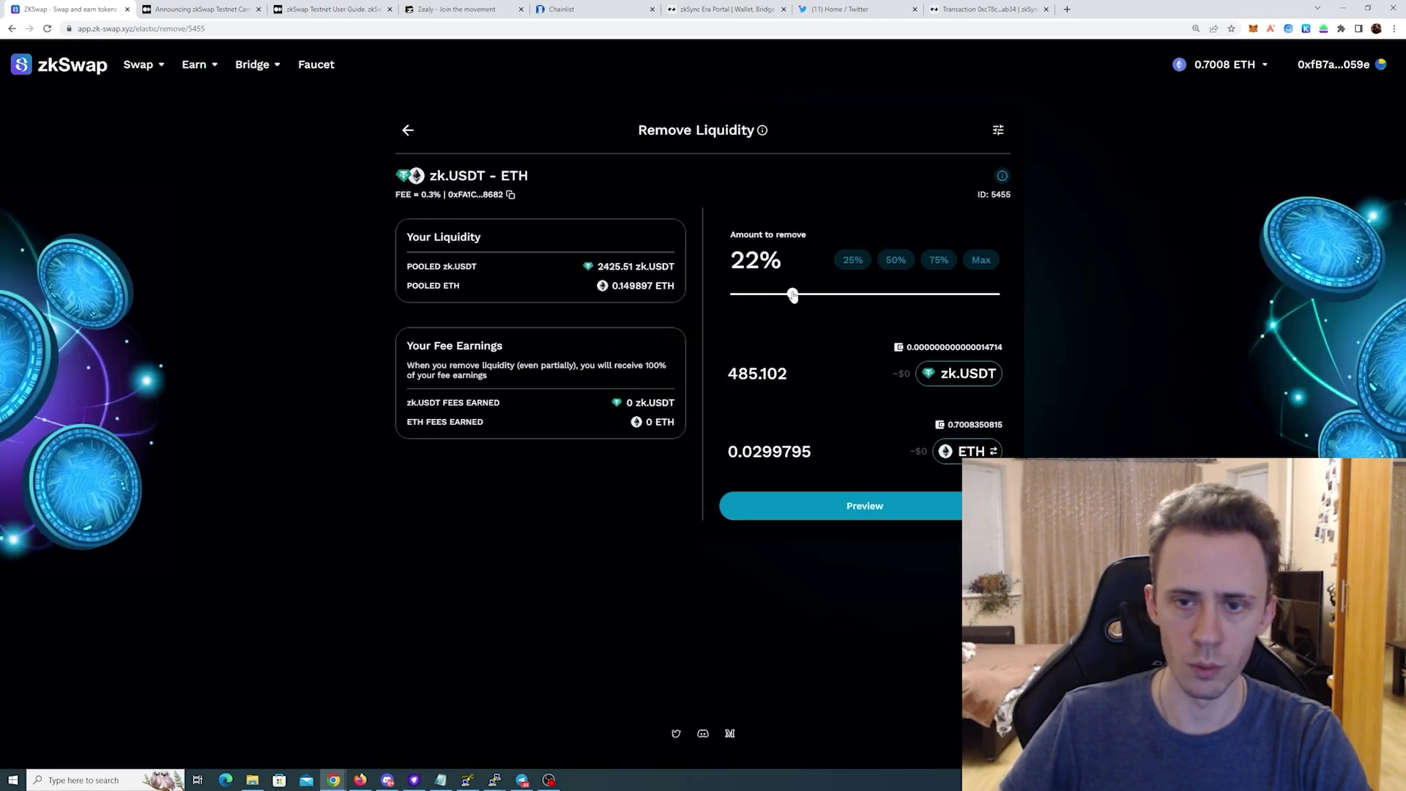
click(864, 261)
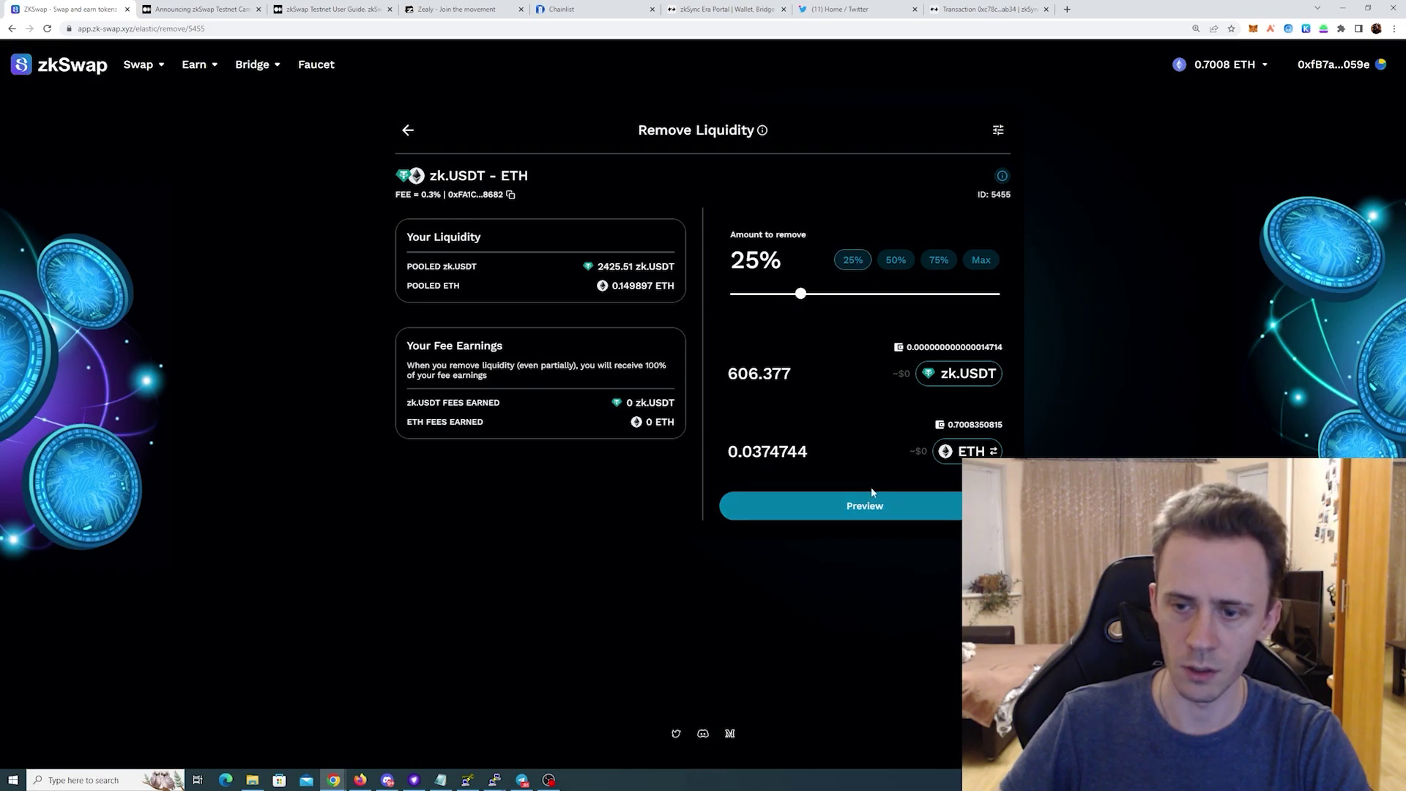
click(860, 512)
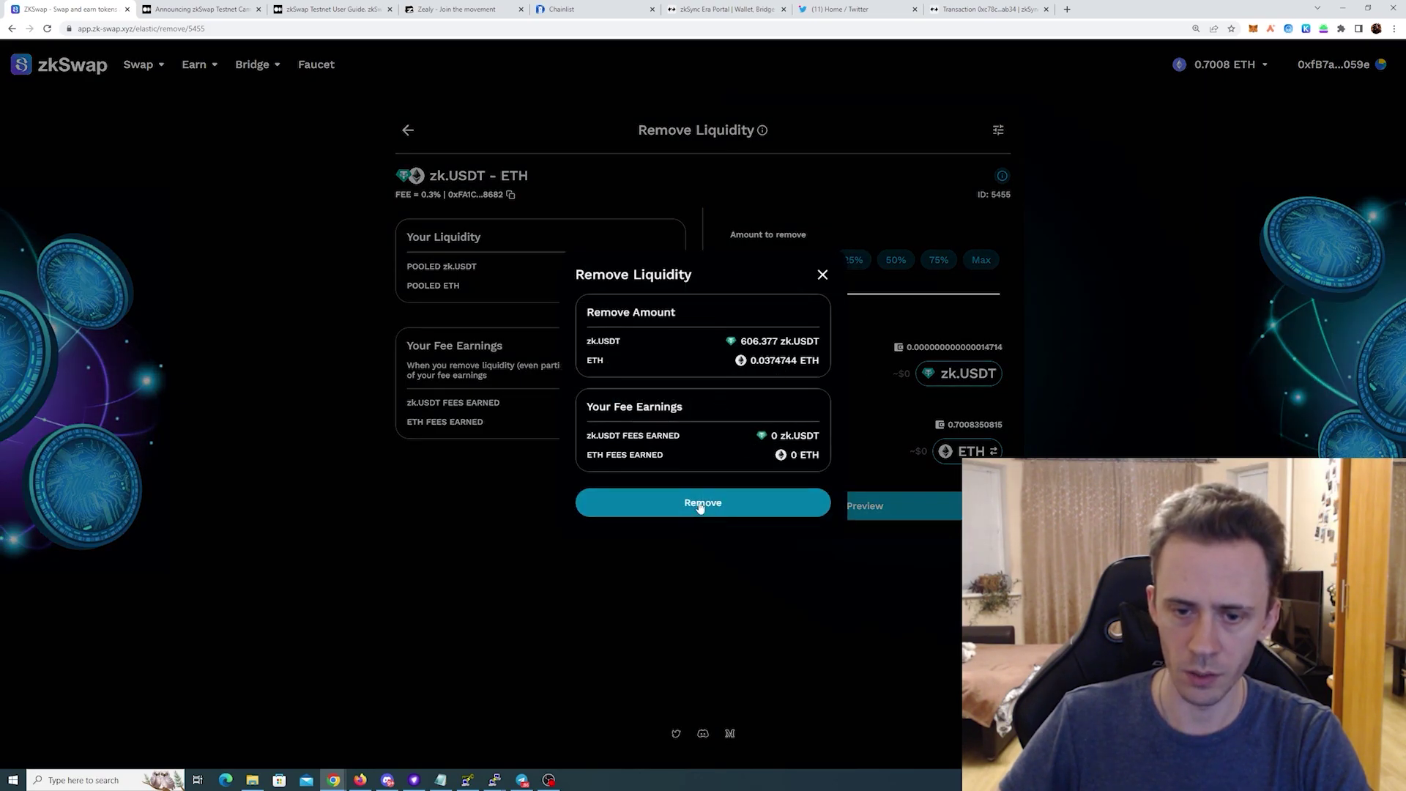
click(702, 502)
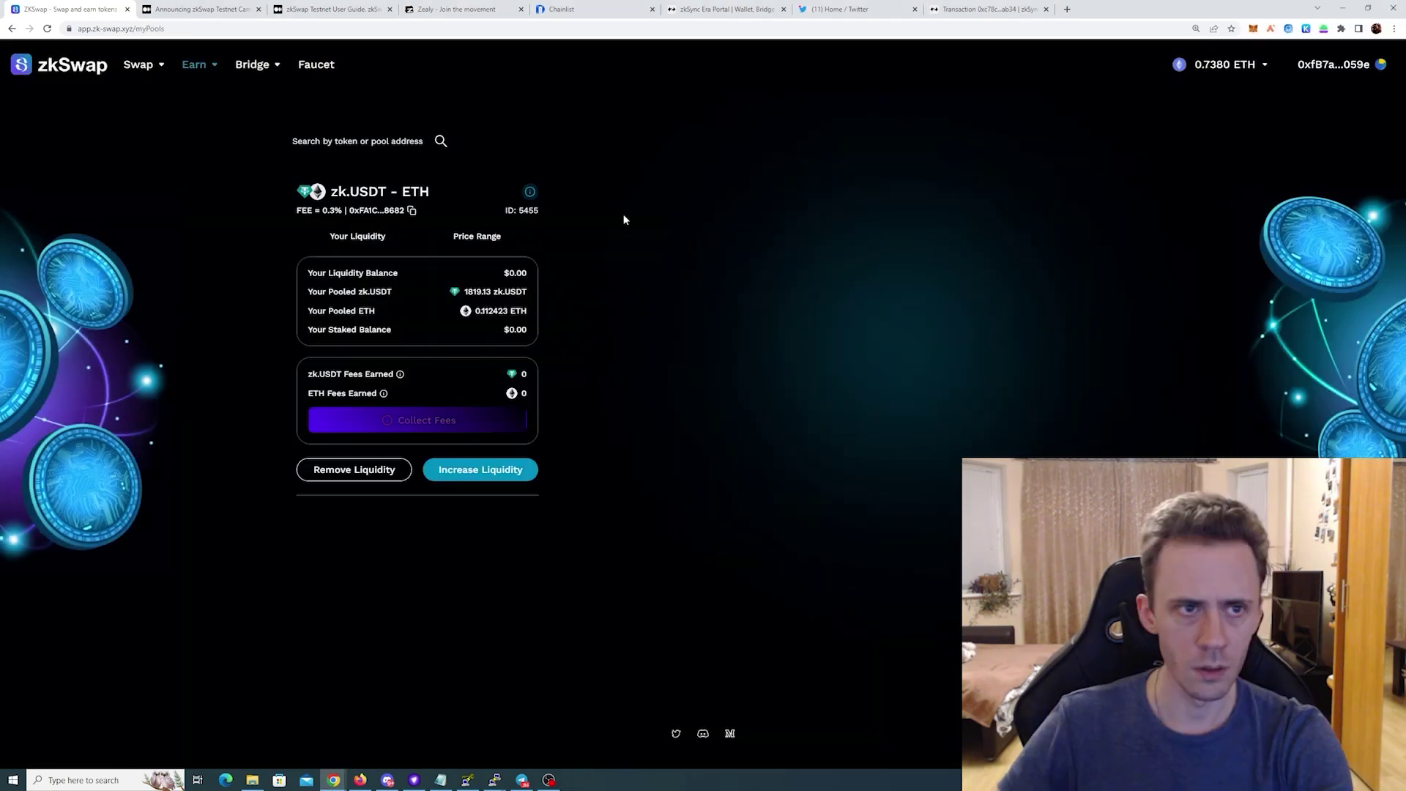
Step: Switch to the 'Announcing zkSwap Testnet Campaign' Medium article tab
mouse_move(194, 68)
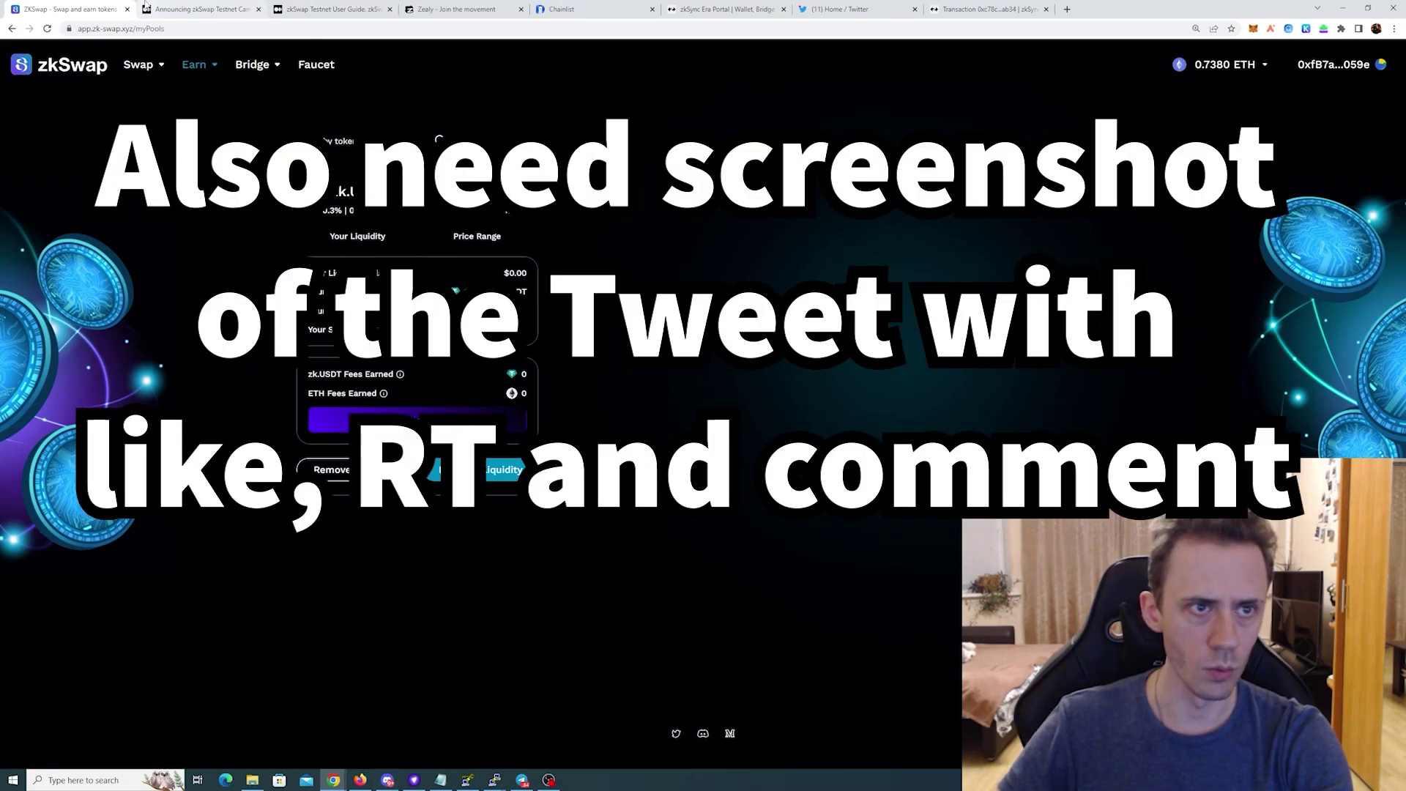
click(145, 8)
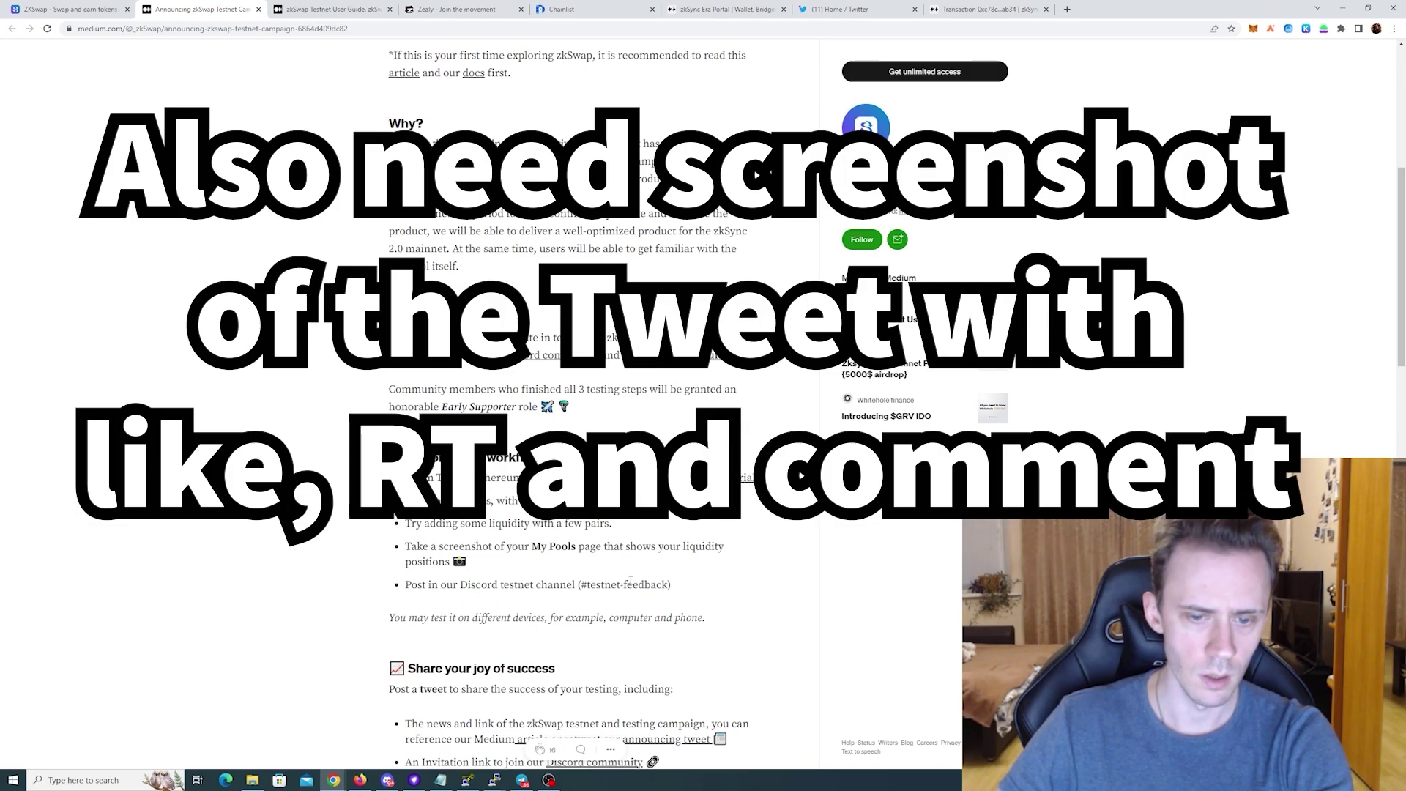
Step: Glance at Discord's #testnet-feedback channel, then return to the Zealy zk-Swap quest board
key(alt+Tab)
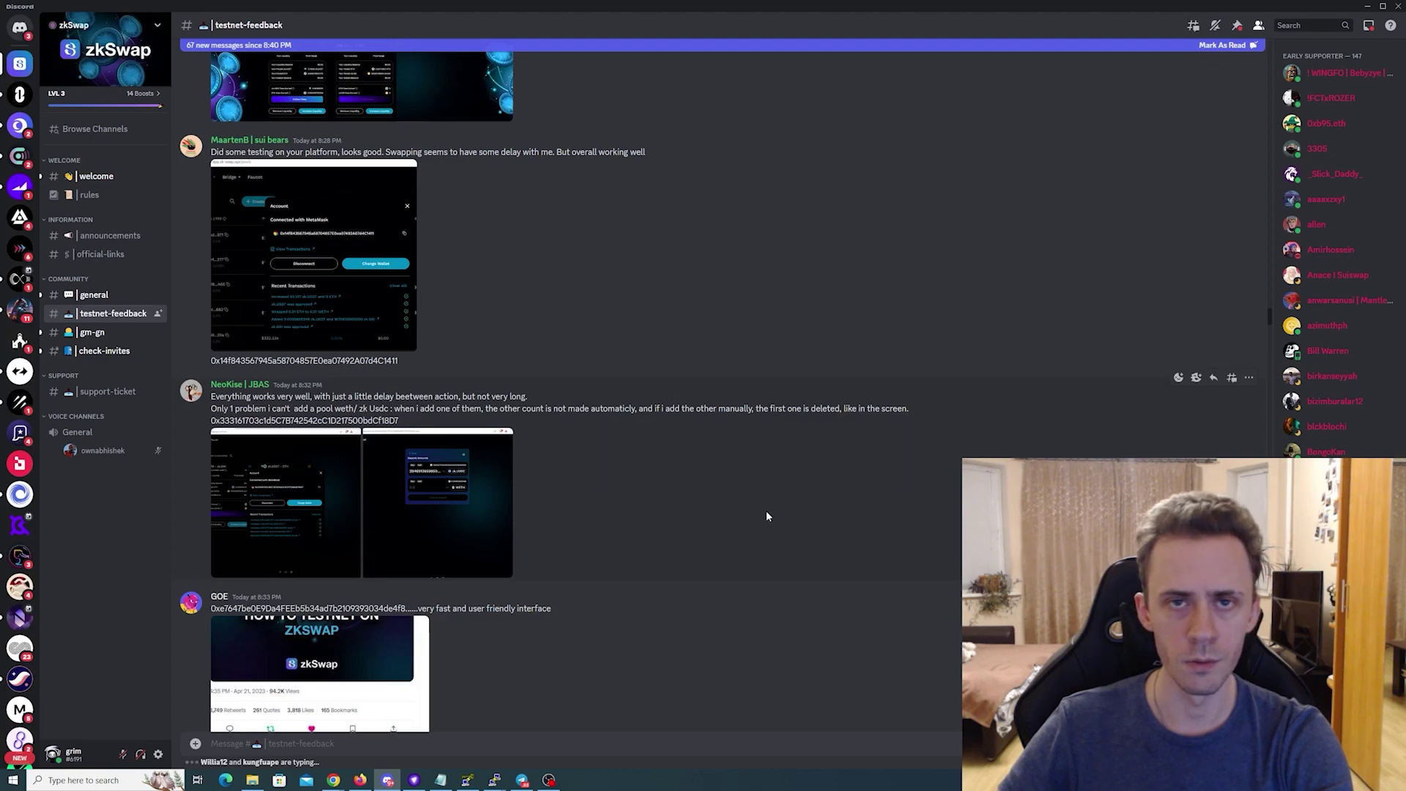
key(alt+Tab)
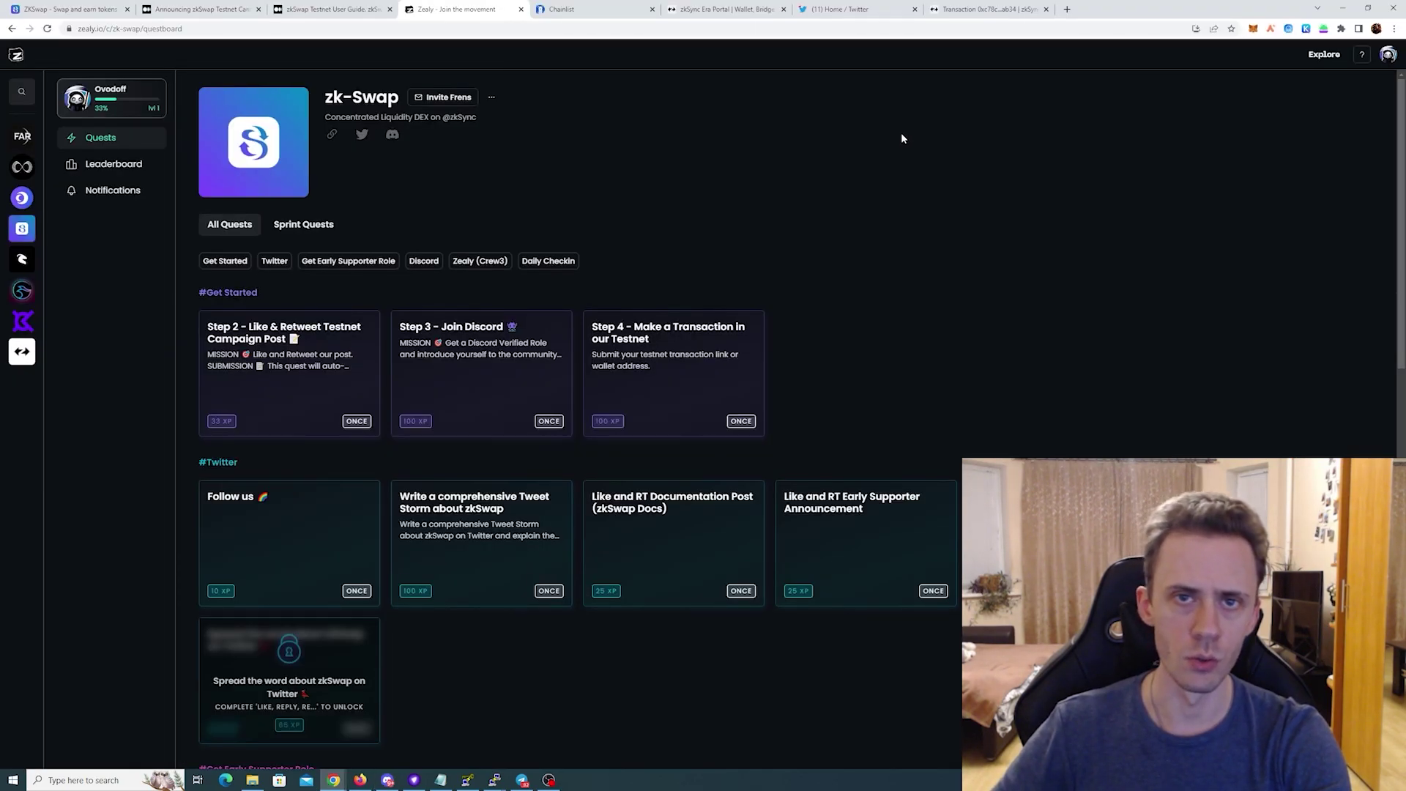
scroll(841, 258, down, 4)
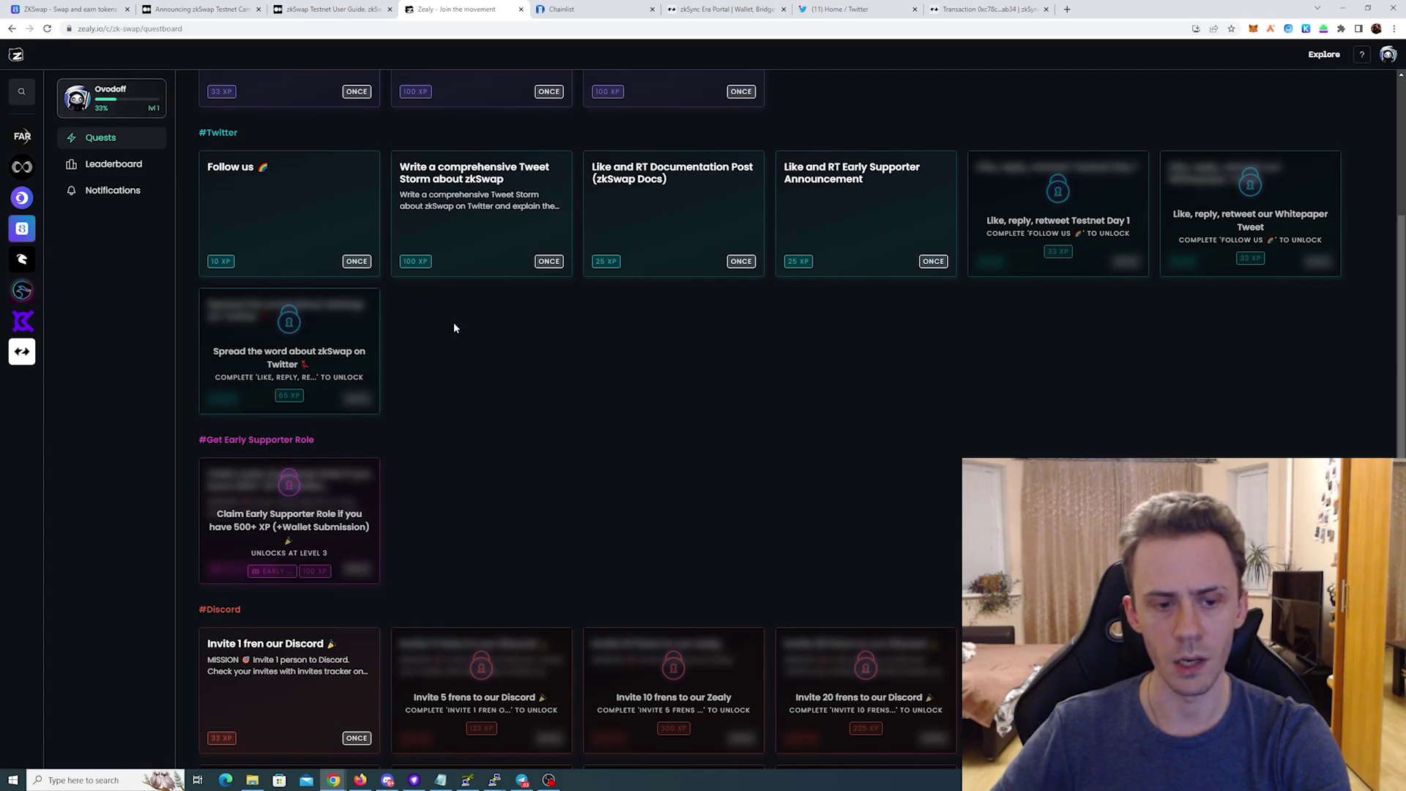
scroll(801, 351, down, 8)
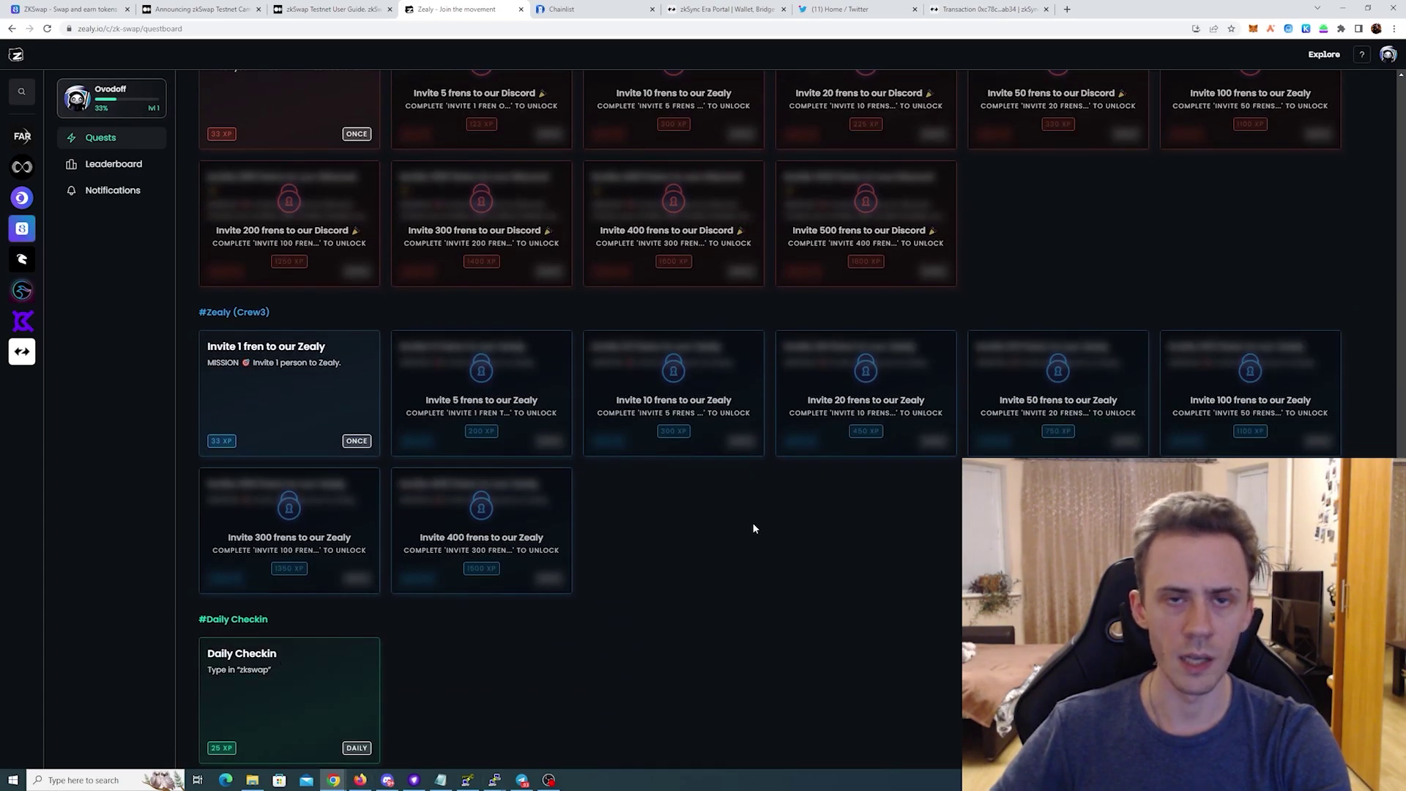
scroll(739, 469, up, 9)
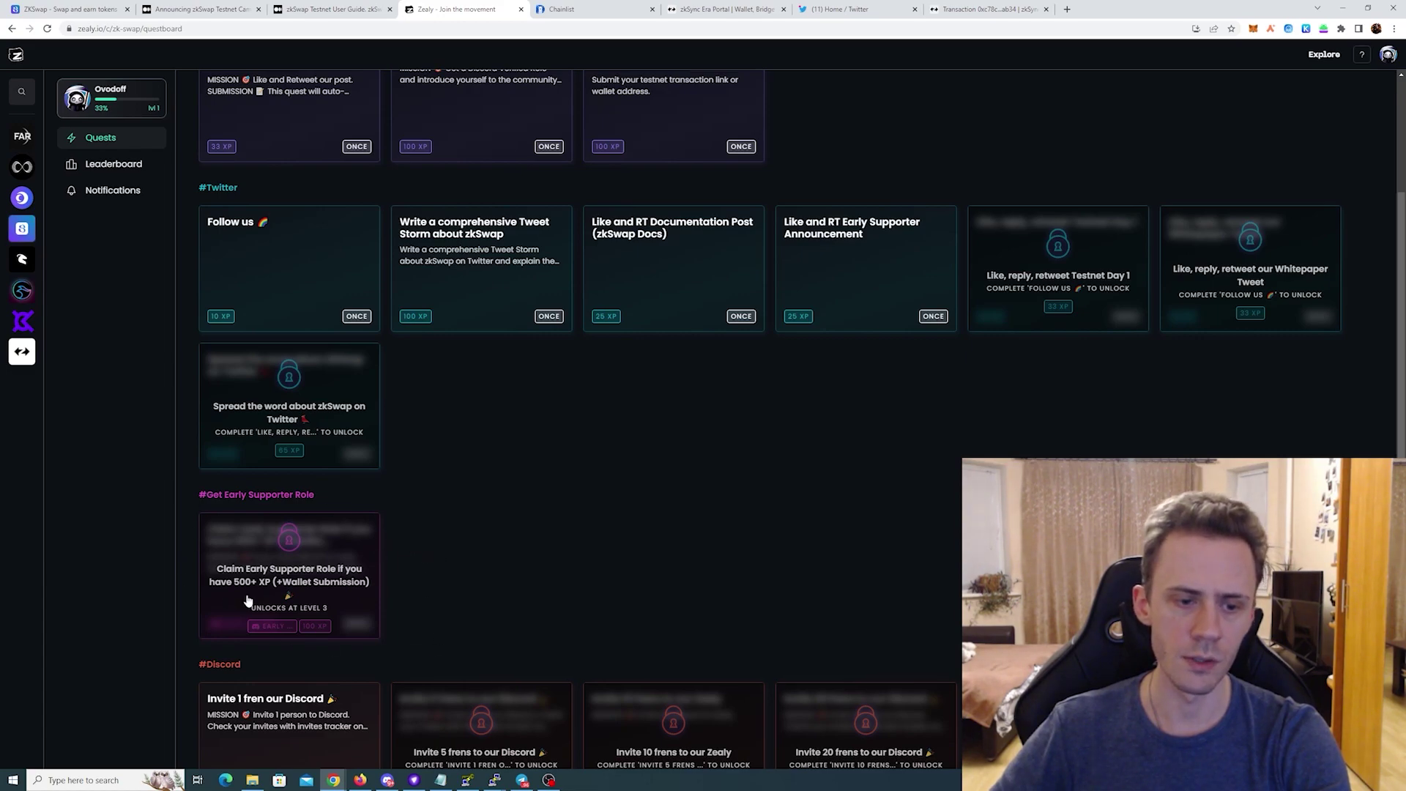
Step: Go from the Testnet User Guide to the campaign article and highlight 'Early Supporter' in Campaign Details
click(340, 7)
click(198, 9)
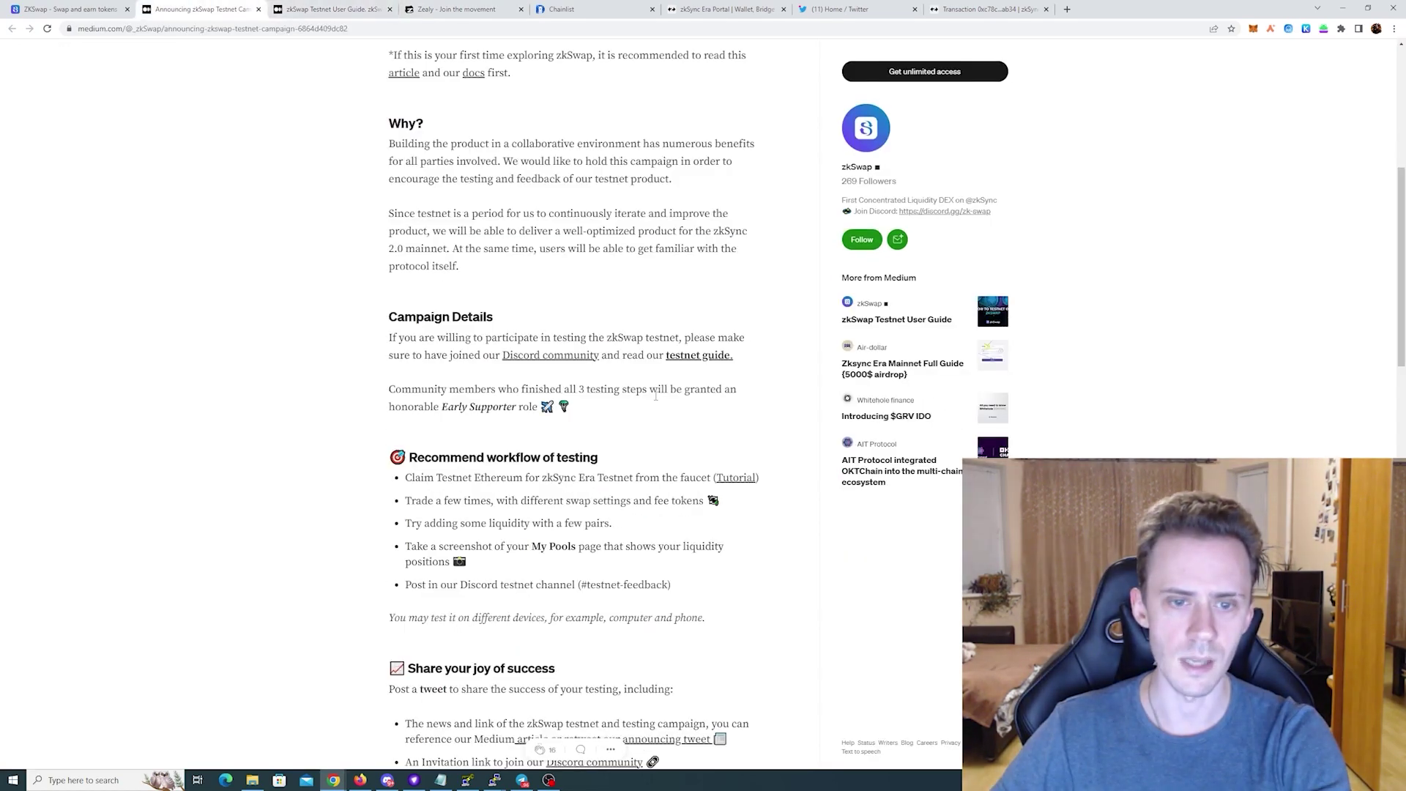
drag(442, 407, 517, 407)
click(558, 378)
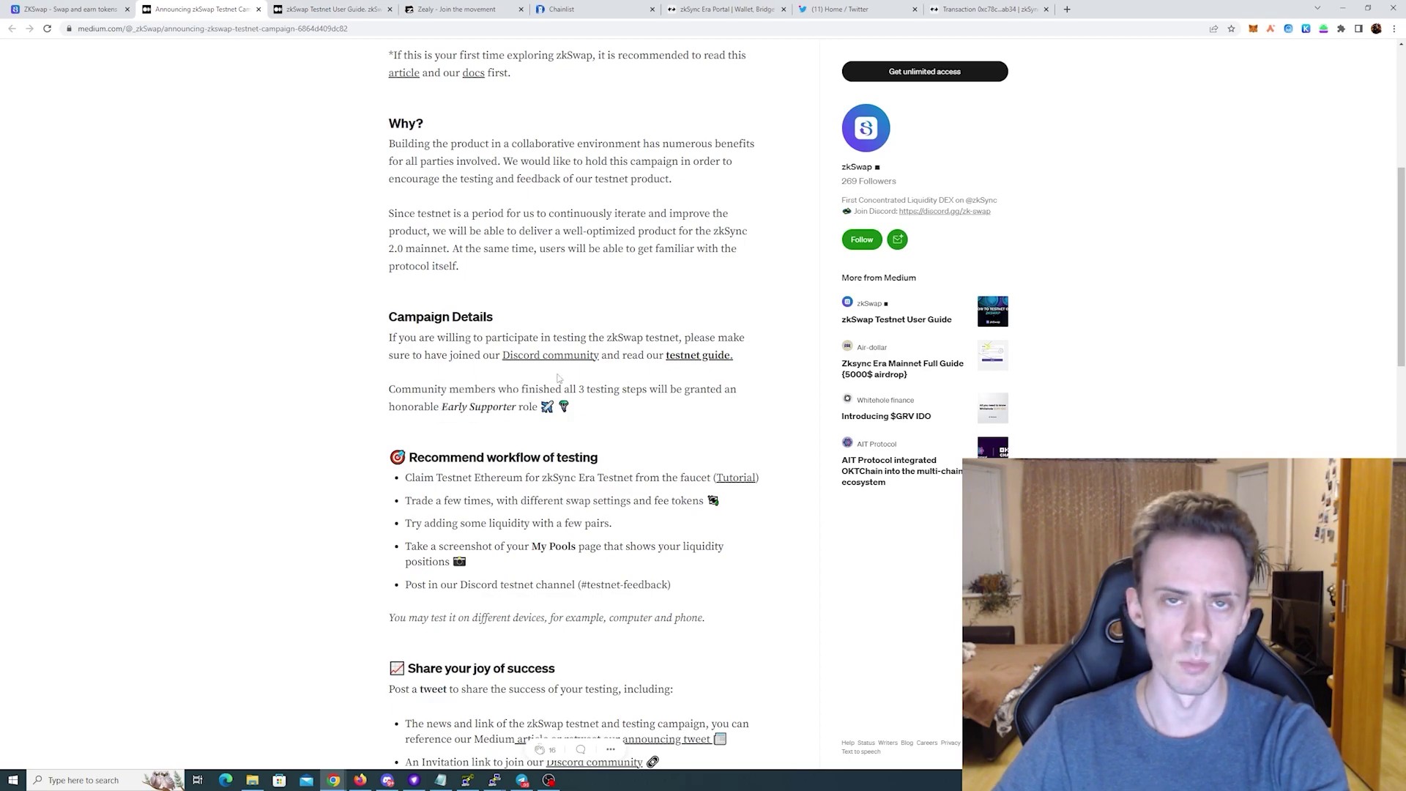